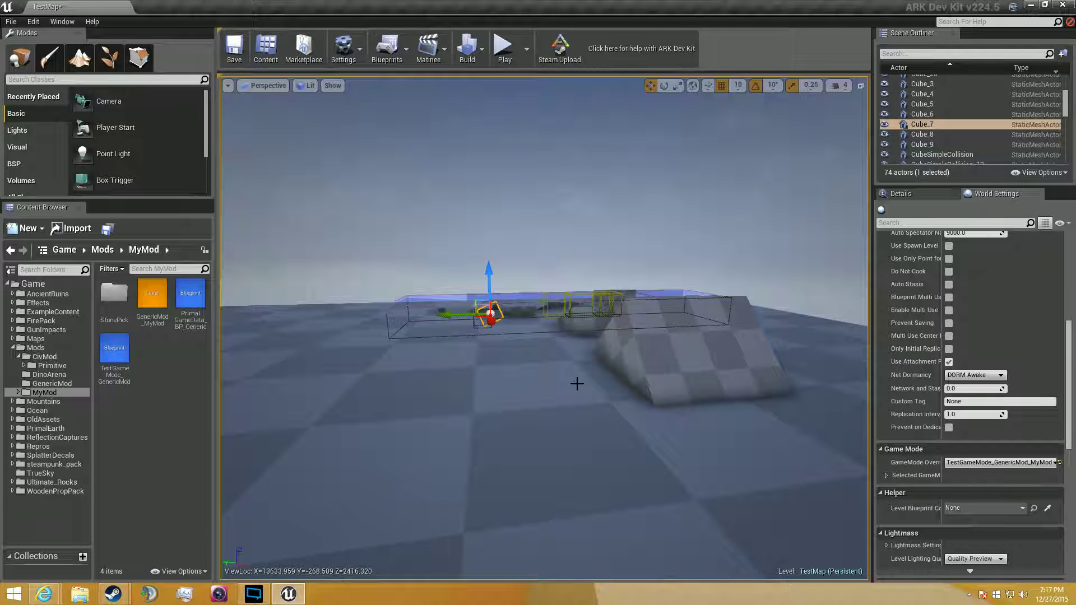
Step: Search the entire Game content folder for weapspear
{"action": "left_click", "coordinate": [63, 250]}
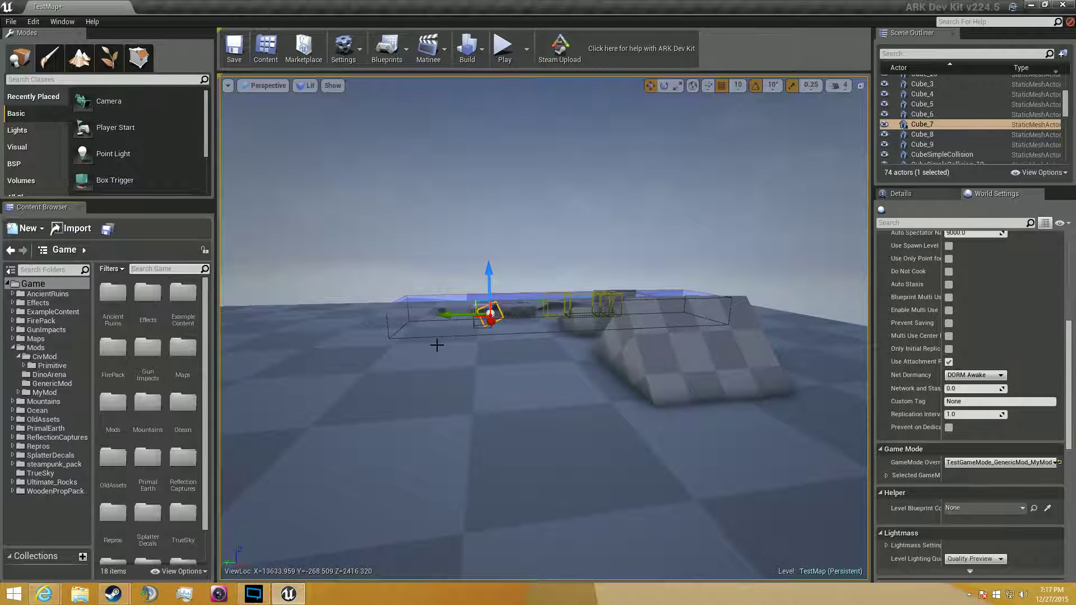
{"action": "type", "text": "wae"}
{"action": "key", "text": "BackSpace"}
{"action": "key", "text": "BackSpace"}
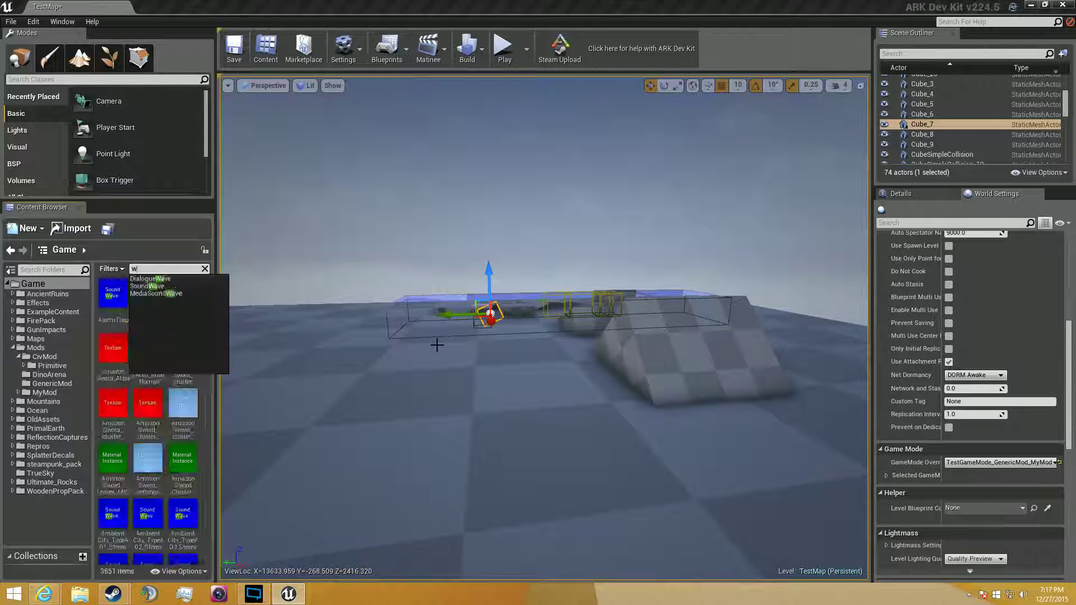
{"action": "type", "text": "eapspear"}
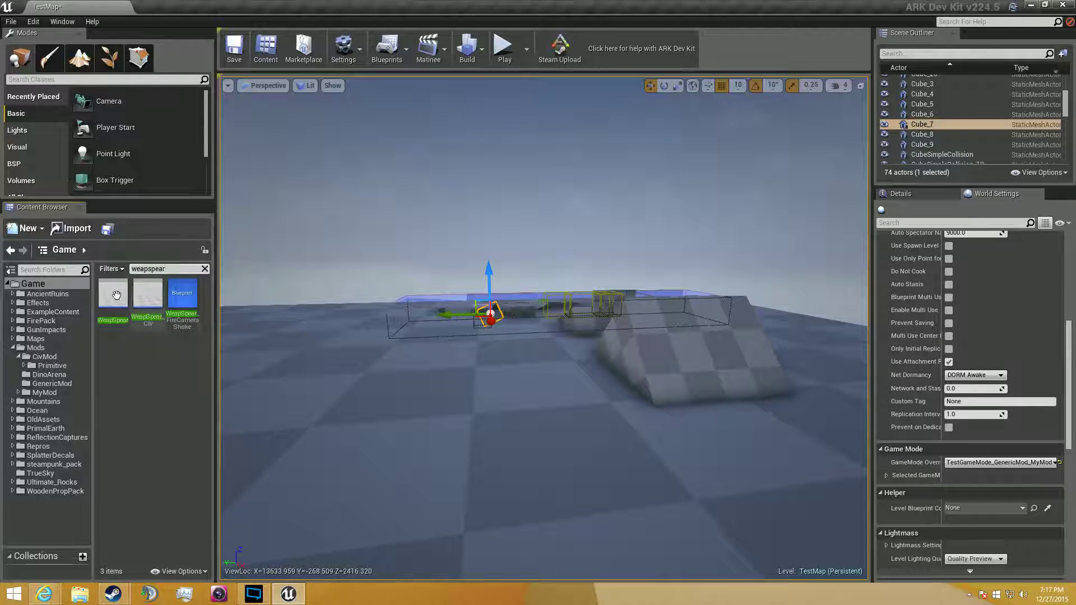
Step: Copy the WeapSpear blueprint into the MyMod folder
{"action": "left_click_drag", "start_coordinate": [116, 296], "coordinate": [54, 392]}
{"action": "left_click", "coordinate": [73, 415]}
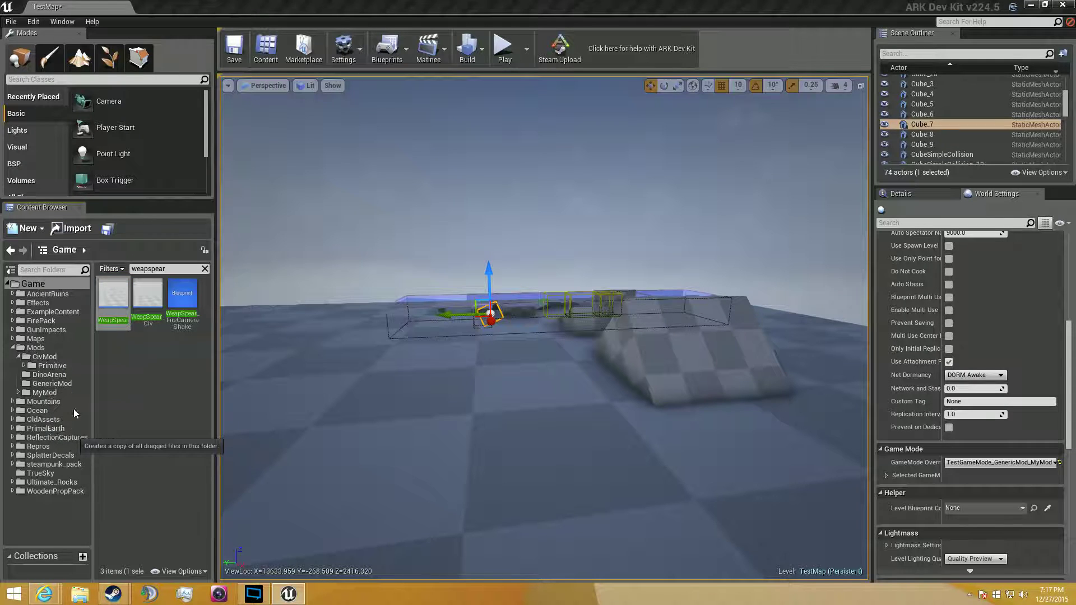
{"action": "left_click", "coordinate": [140, 382]}
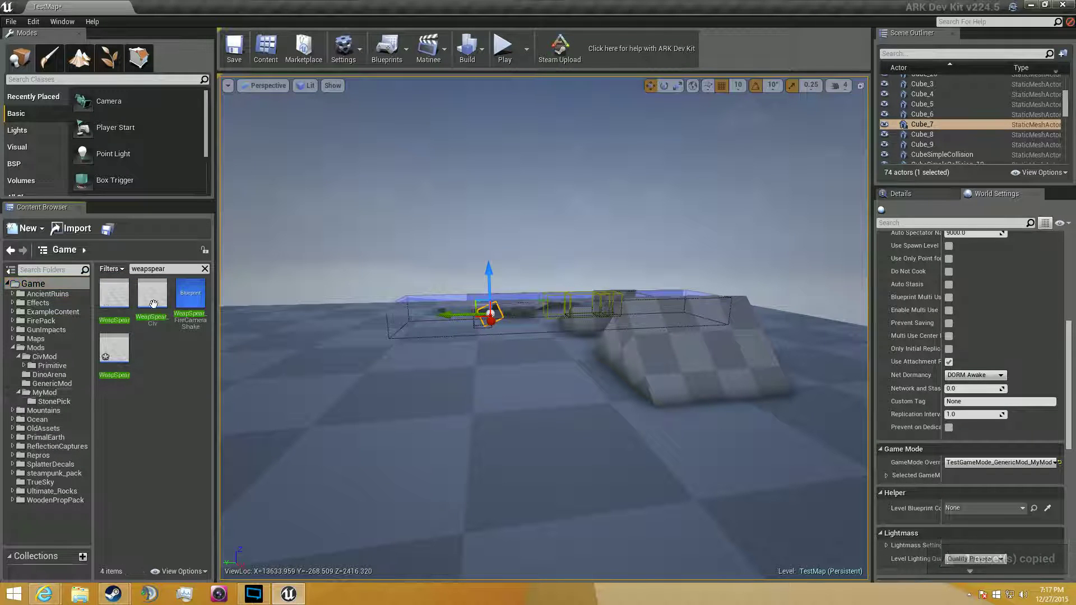
Step: Show the references of the original WeapSpear blueprint and select the PrimalItem_WeaponSpear node that references it
{"action": "right_click", "coordinate": [119, 296]}
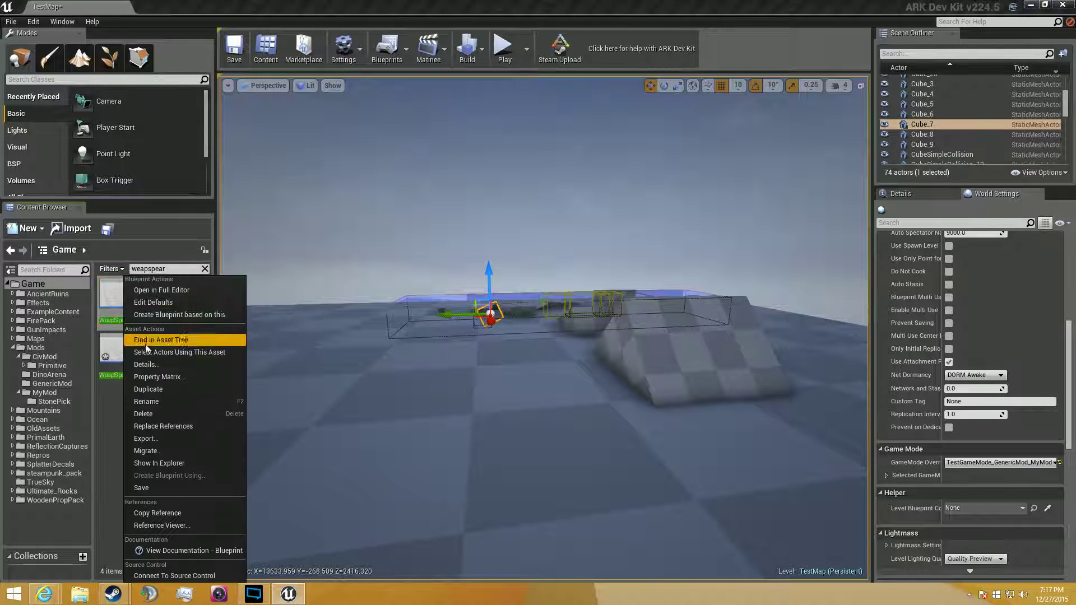
{"action": "left_click", "coordinate": [168, 525]}
{"action": "scroll", "coordinate": [580, 340], "scroll_direction": "up", "scroll_amount": 7}
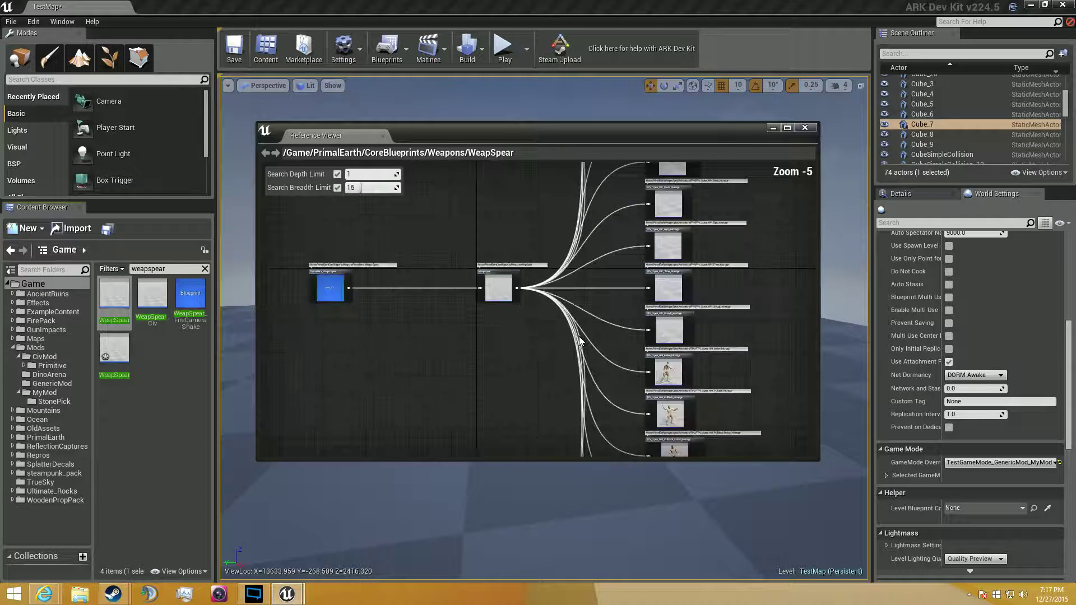
{"action": "right_click_drag", "start_coordinate": [570, 312], "coordinate": [736, 342]}
{"action": "right_click_drag", "start_coordinate": [403, 324], "coordinate": [528, 332]}
{"action": "left_click", "coordinate": [390, 290]}
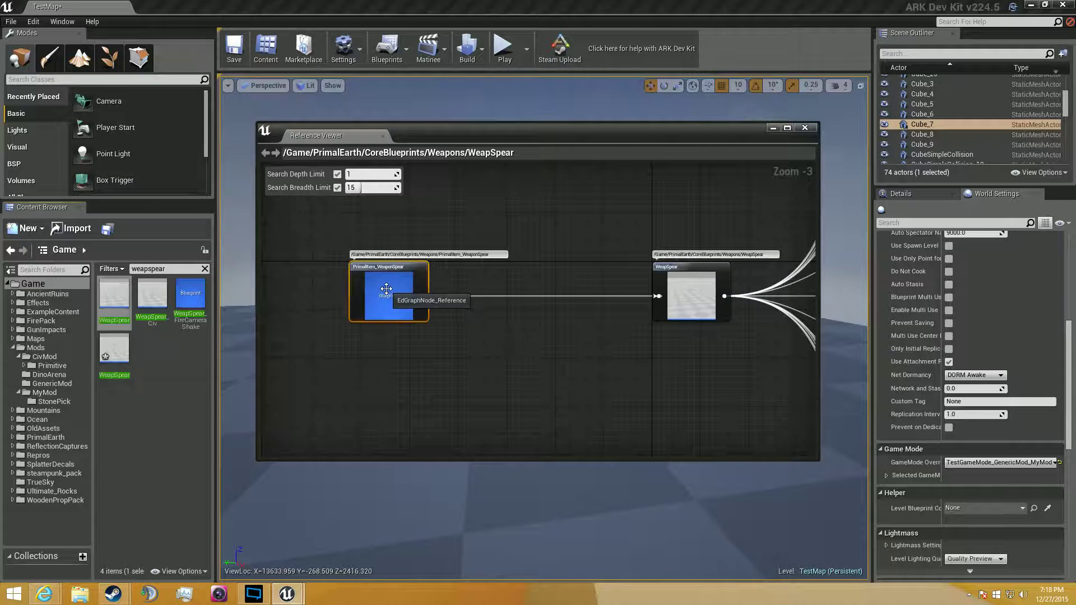
Step: Re-center the reference graph on PrimalItem_WeaponSpear, locate that asset in the Content Browser and copy it into the MyMod folder
{"action": "double_click", "coordinate": [382, 293]}
{"action": "right_click", "coordinate": [380, 296]}
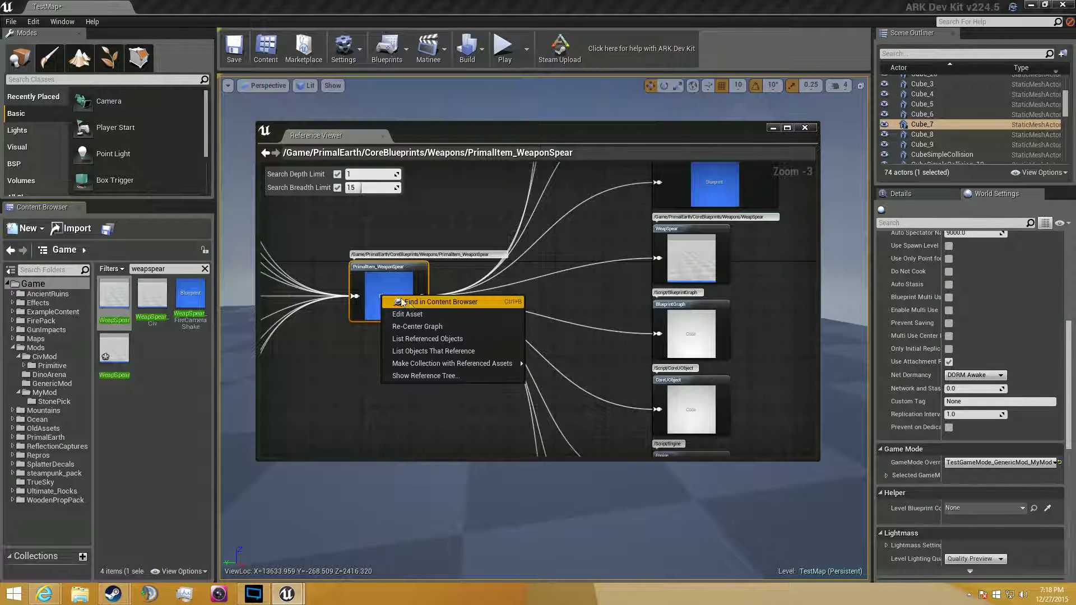
{"action": "left_click", "coordinate": [409, 303]}
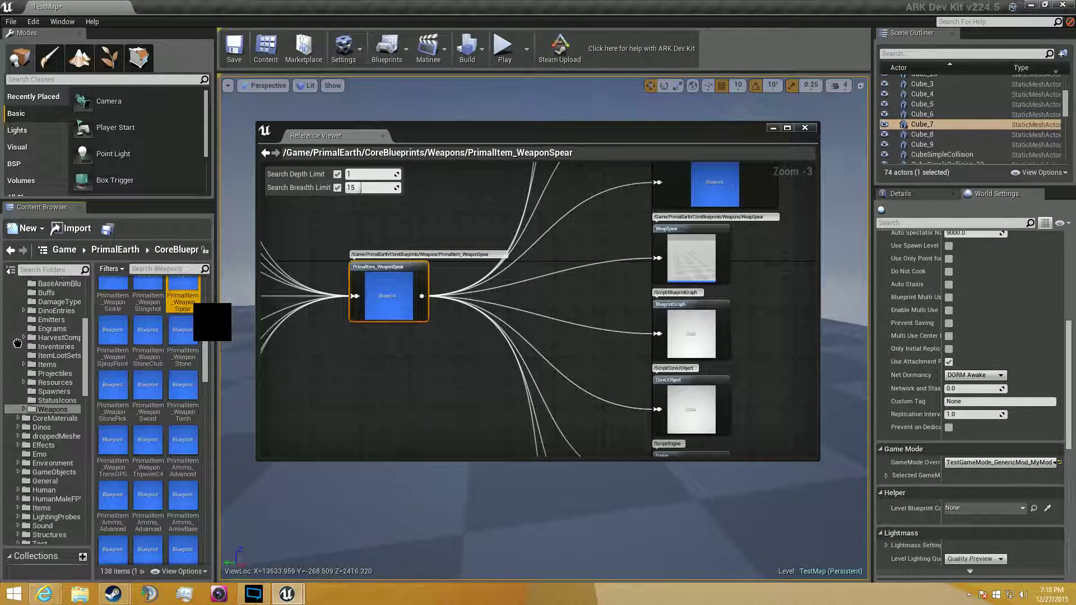
{"action": "left_click_drag", "start_coordinate": [12, 314], "coordinate": [67, 362]}
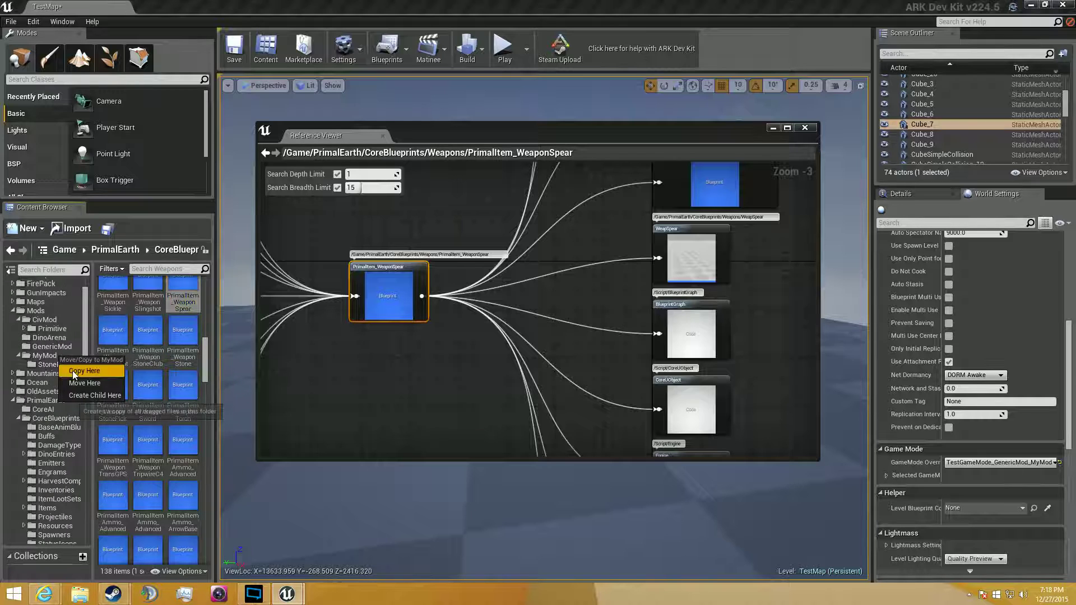
{"action": "left_click", "coordinate": [72, 373]}
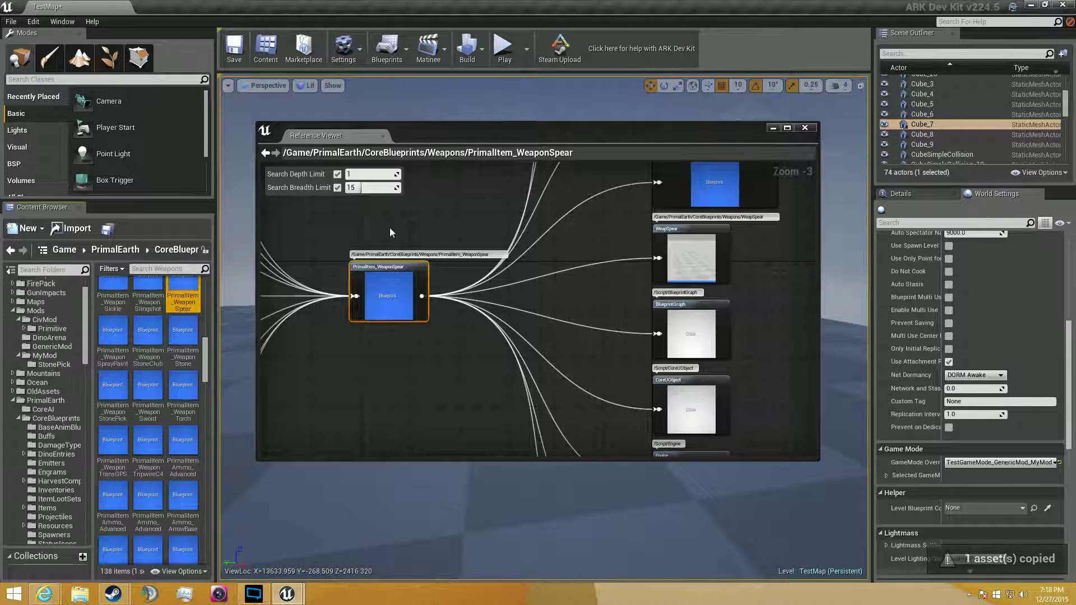
Step: Find ProjSpear among the assets that reference PrimalItem_WeaponSpear and re-center the reference graph on it
{"action": "scroll", "coordinate": [363, 228], "scroll_direction": "down", "scroll_amount": 1}
{"action": "left_click", "coordinate": [362, 224]}
{"action": "right_click_drag", "start_coordinate": [362, 210], "coordinate": [621, 414]}
{"action": "scroll", "coordinate": [463, 316], "scroll_direction": "up", "scroll_amount": 1}
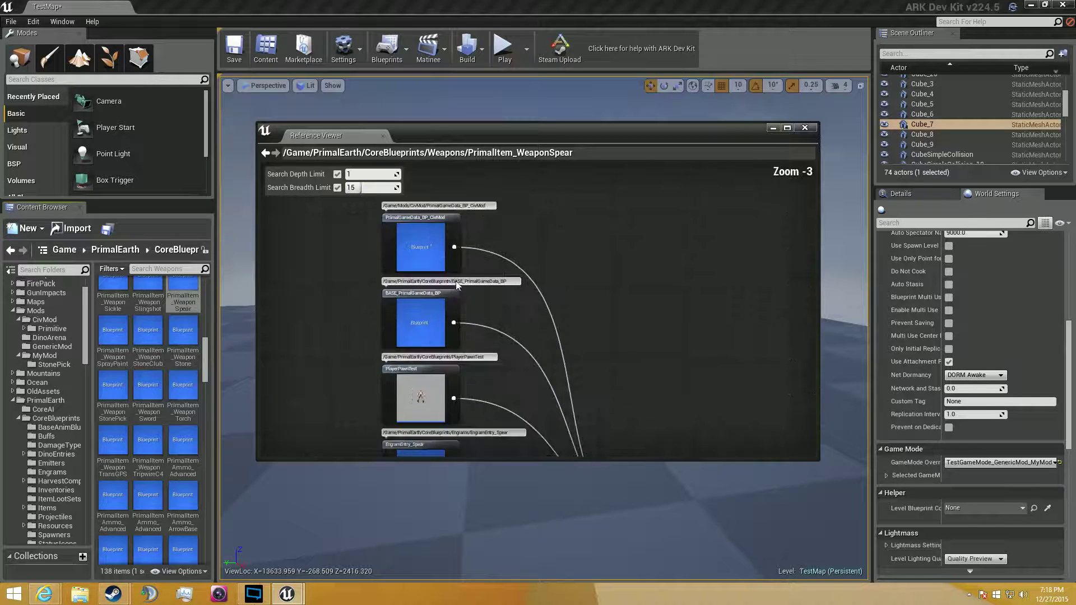
{"action": "scroll", "coordinate": [456, 283], "scroll_direction": "up", "scroll_amount": 1}
{"action": "right_click_drag", "start_coordinate": [550, 437], "coordinate": [536, 237]}
{"action": "right_click_drag", "start_coordinate": [551, 406], "coordinate": [539, 236]}
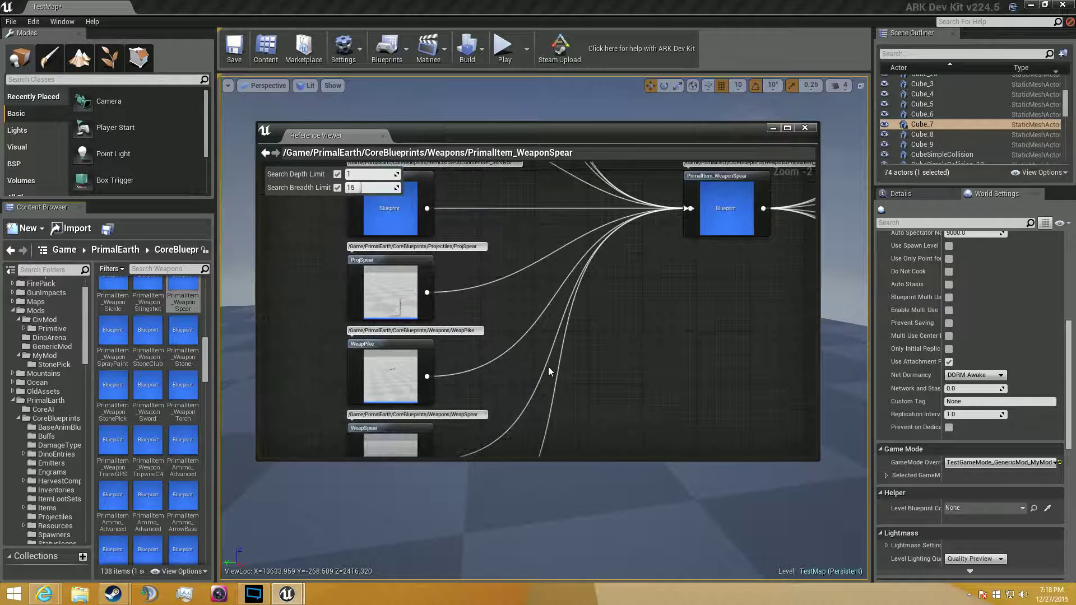
{"action": "double_click", "coordinate": [370, 289]}
Step: Locate ProjSpear in the Content Browser and copy it into the MyMod folder
{"action": "right_click", "coordinate": [392, 285]}
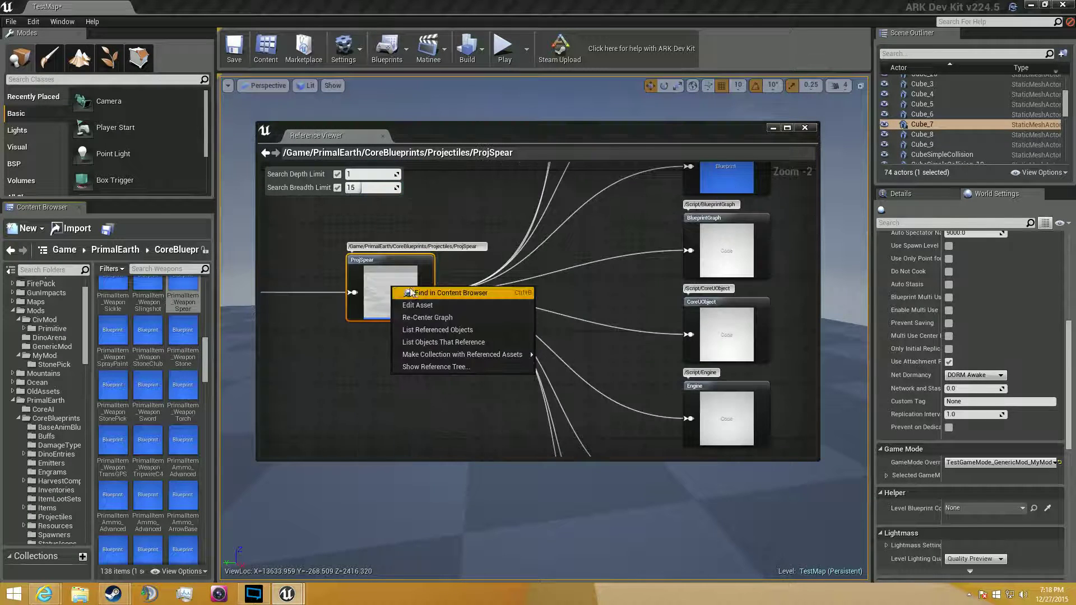
{"action": "left_click", "coordinate": [413, 290]}
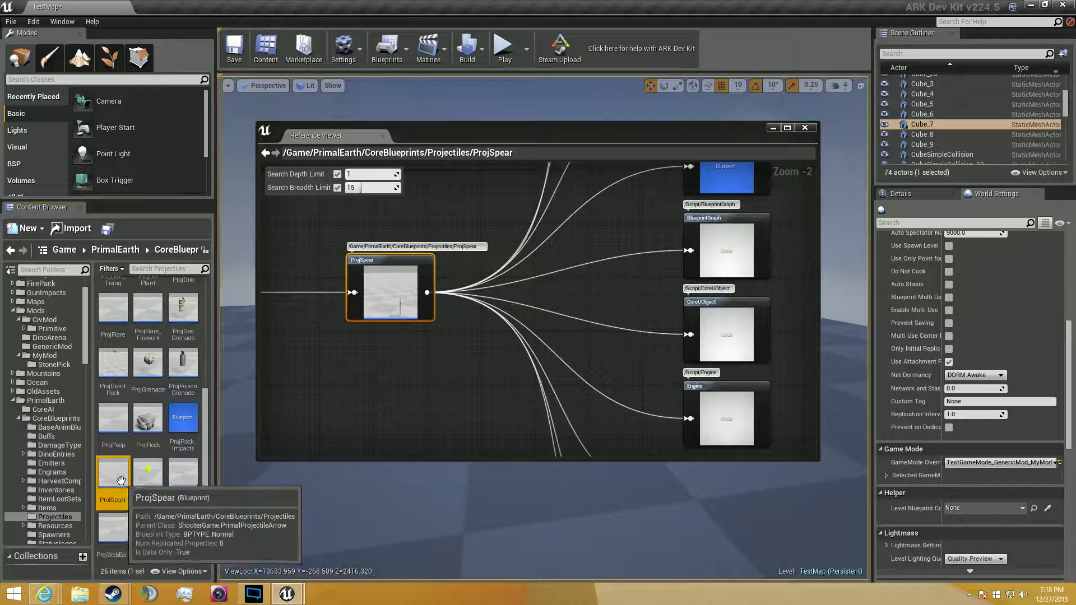
{"action": "left_click_drag", "start_coordinate": [114, 477], "coordinate": [55, 359]}
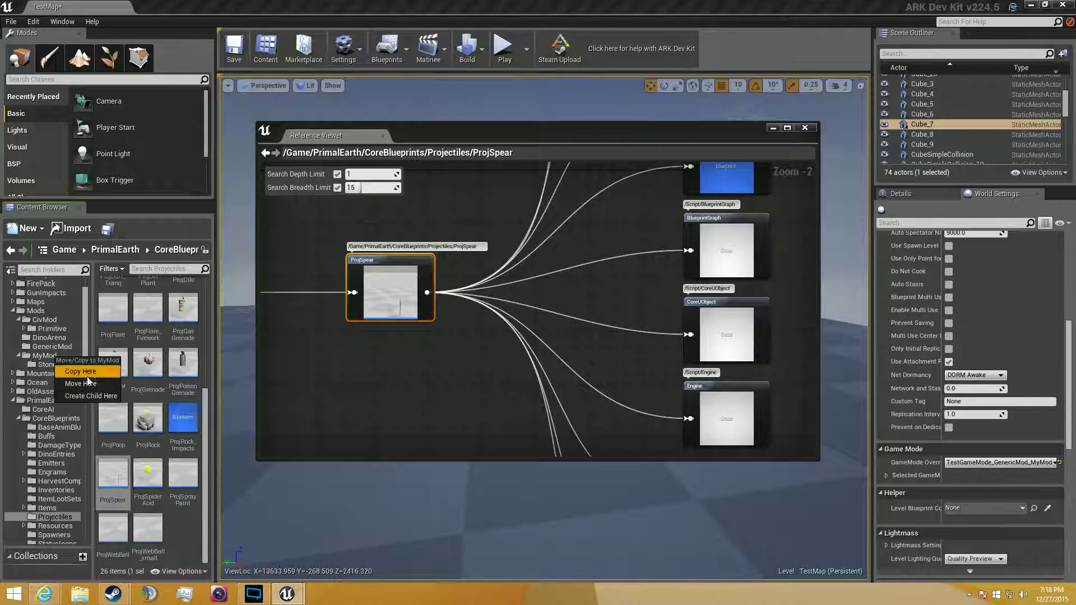
{"action": "left_click", "coordinate": [79, 367]}
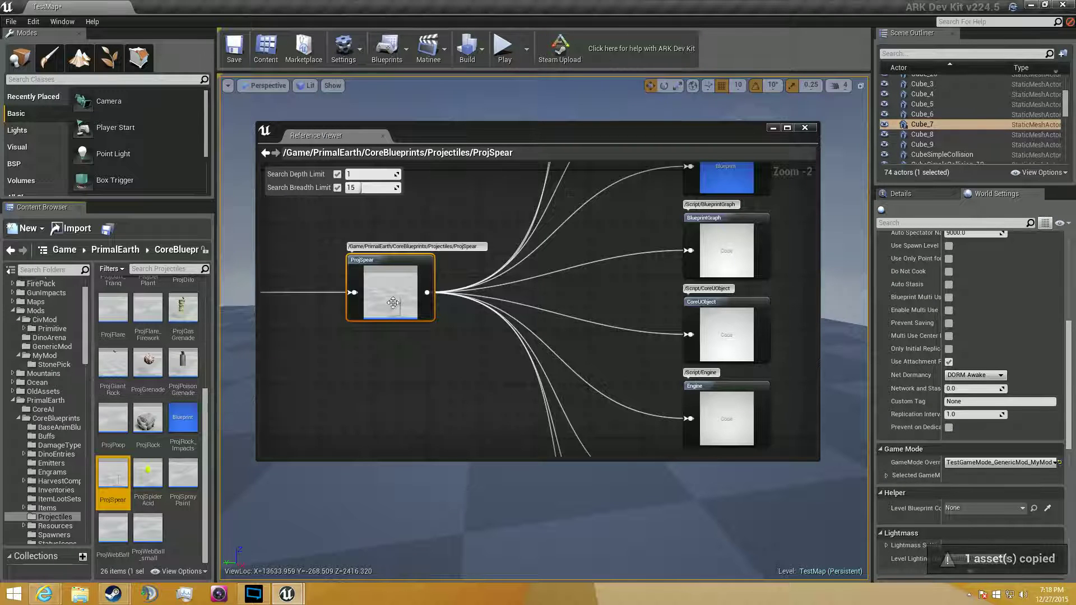
Step: Return the reference graph to PrimalItem_WeaponSpear and re-center it on the EngramEntry_Spear node
{"action": "right_click_drag", "start_coordinate": [393, 303], "coordinate": [263, 437]}
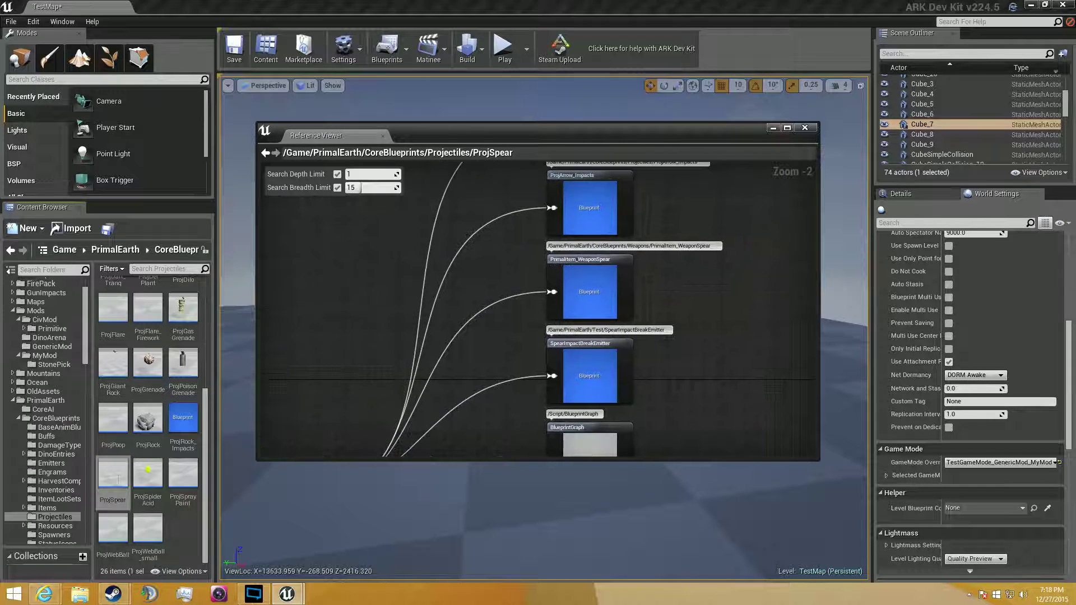
{"action": "right_click_drag", "start_coordinate": [578, 211], "coordinate": [577, 289]}
{"action": "left_click", "coordinate": [581, 364]}
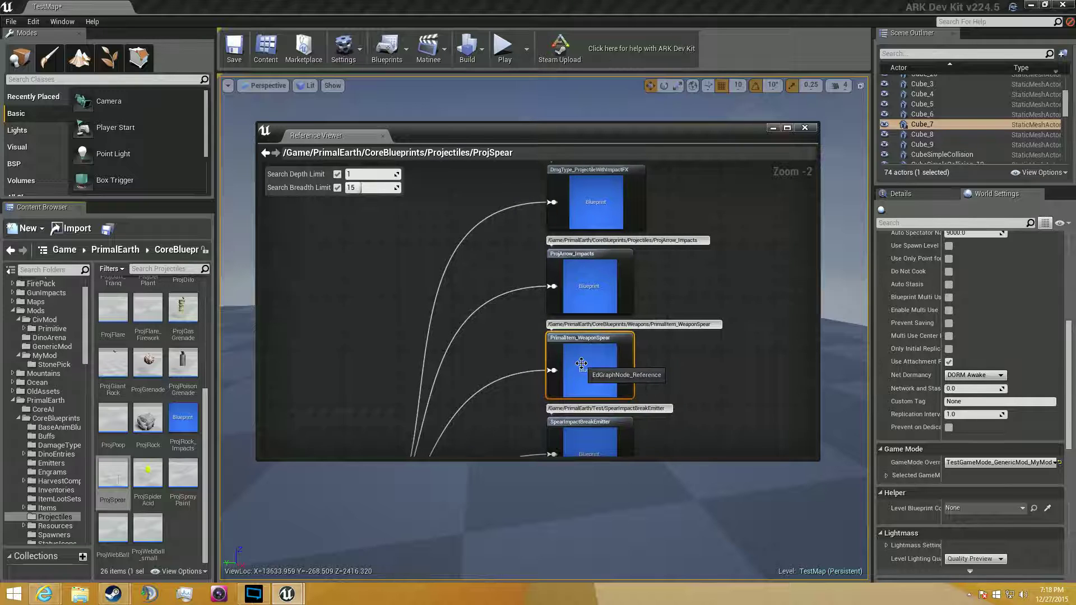
{"action": "double_click", "coordinate": [582, 364]}
{"action": "right_click_drag", "start_coordinate": [393, 317], "coordinate": [538, 381]}
{"action": "double_click", "coordinate": [414, 354]}
{"action": "left_click_drag", "start_coordinate": [461, 283], "coordinate": [440, 300]}
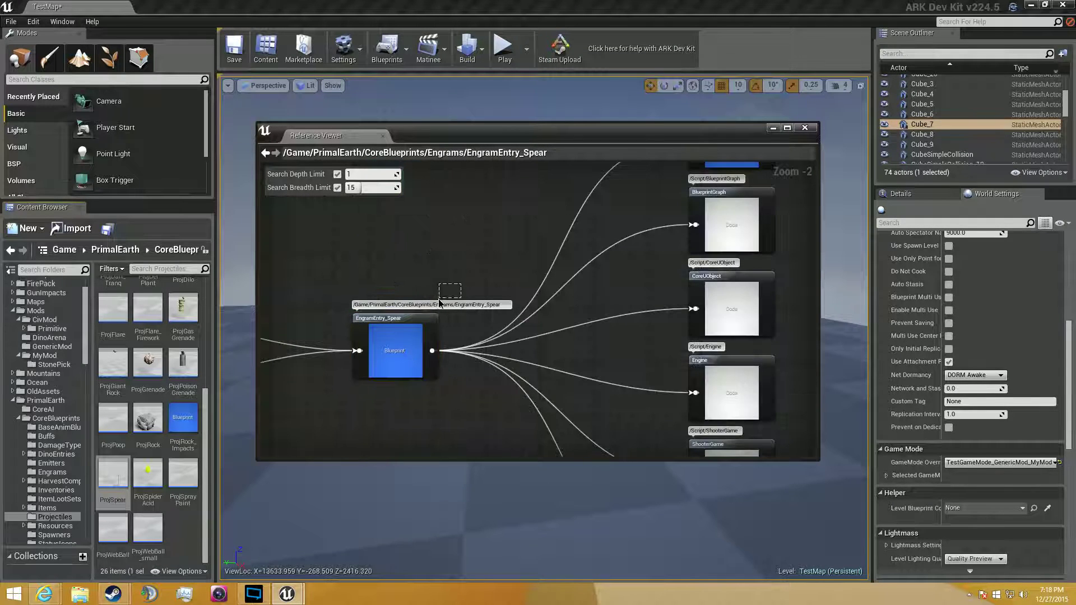
Step: Locate EngramEntry_Spear in the Content Browser and copy it into the MyMod folder
{"action": "right_click", "coordinate": [385, 344]}
{"action": "left_click", "coordinate": [435, 351]}
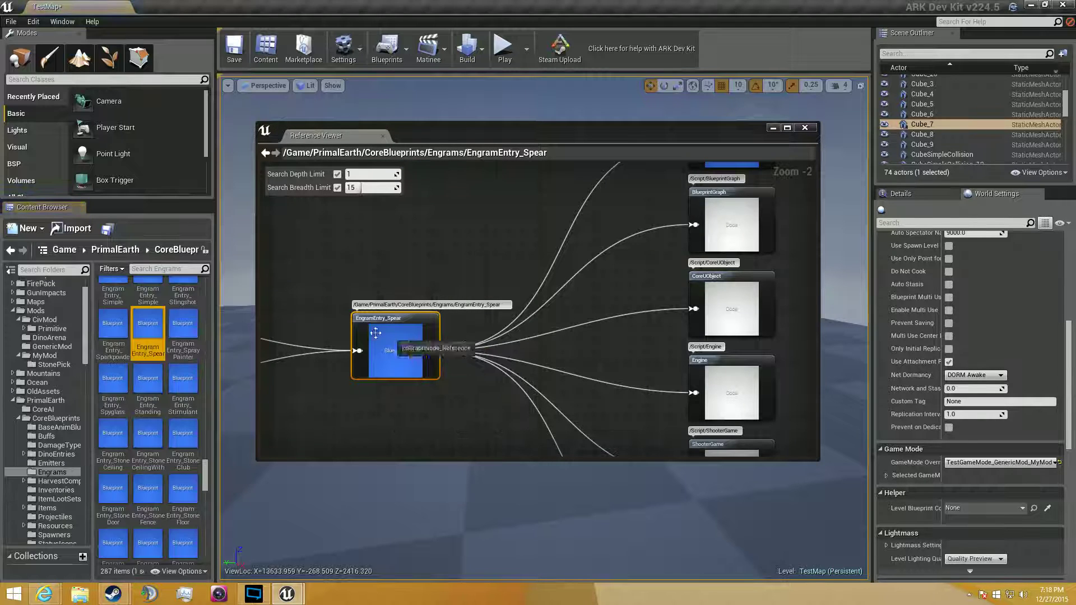
{"action": "left_click_drag", "start_coordinate": [157, 324], "coordinate": [58, 369]}
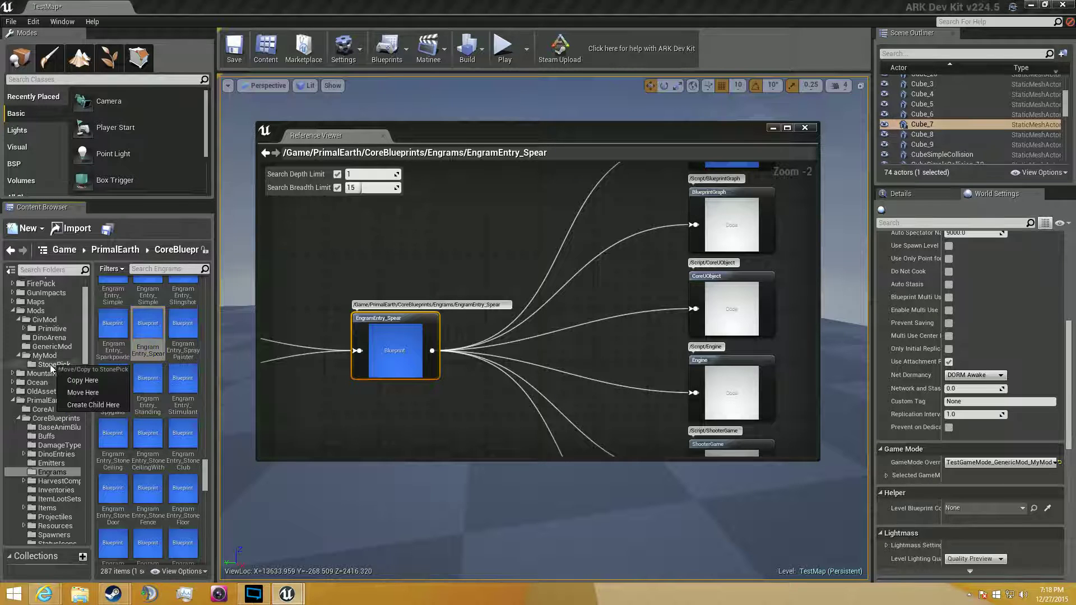
{"action": "left_click_drag", "start_coordinate": [148, 335], "coordinate": [59, 358]}
{"action": "left_click", "coordinate": [72, 372]}
Step: Open the MyMod folder and create a new subfolder named Spear in it
{"action": "left_click", "coordinate": [56, 340]}
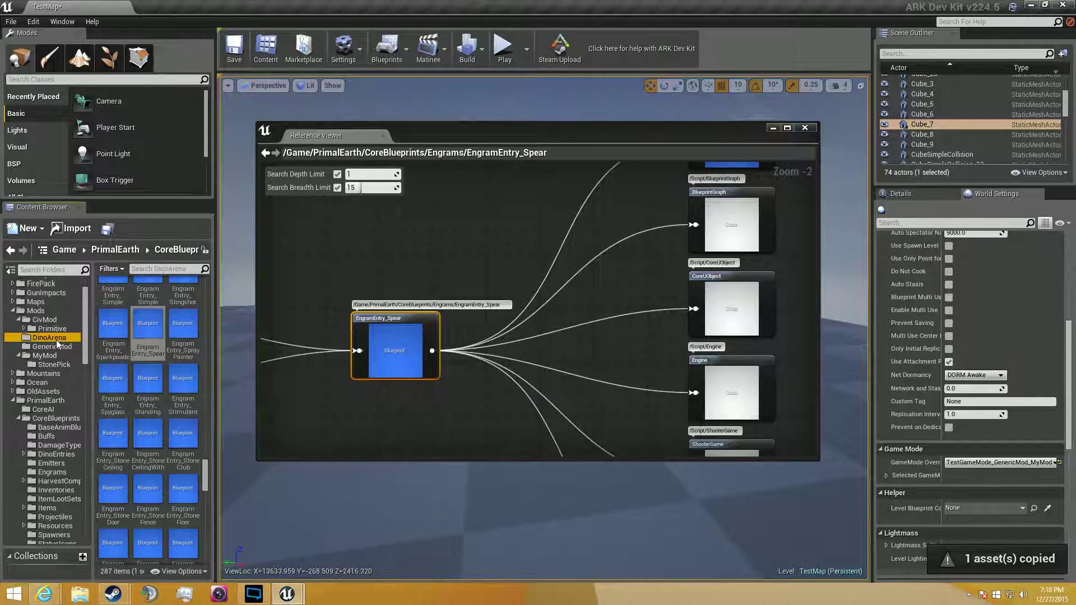
{"action": "left_click", "coordinate": [44, 355]}
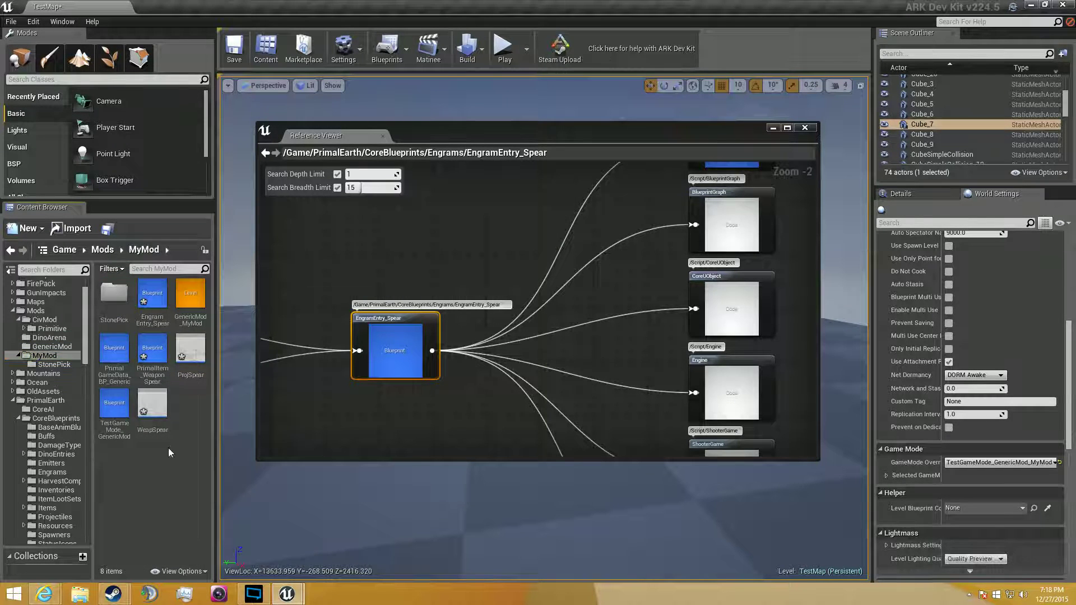
{"action": "right_click", "coordinate": [170, 453]}
{"action": "left_click", "coordinate": [202, 213]}
{"action": "type", "text": "S"}
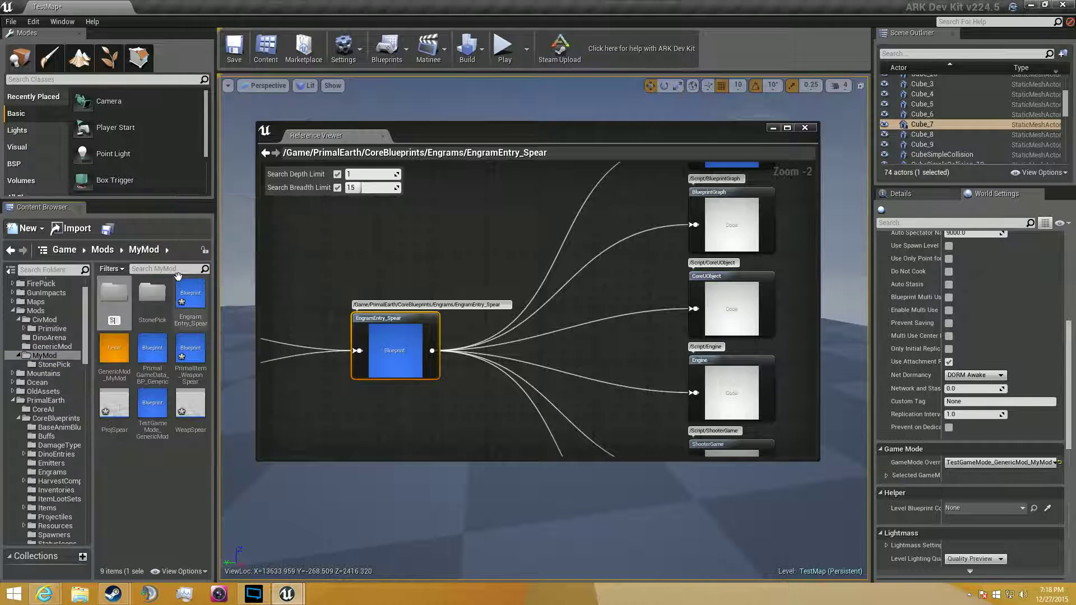
{"action": "type", "text": "pear"}
{"action": "key", "text": "Return"}
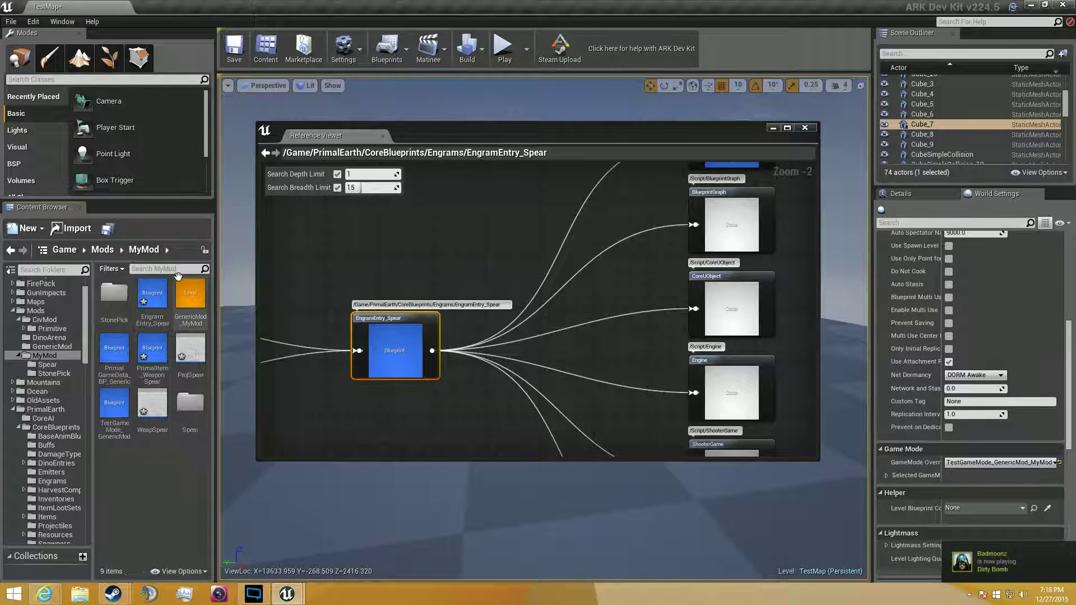
Step: Move the copied ProjSpear, PrimalItem_WeaponSpear, WeapSpear and EngramEntry_Spear blueprints into the Spear folder
{"action": "left_click", "coordinate": [191, 359]}
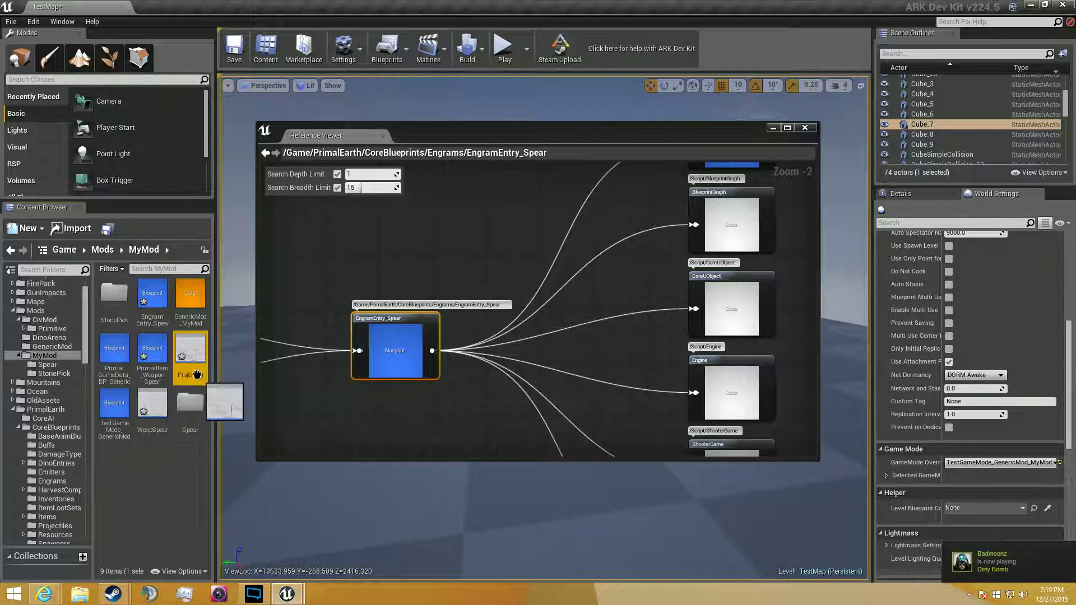
{"action": "left_click", "coordinate": [152, 351], "text": "ctrl"}
{"action": "left_click", "coordinate": [152, 404], "text": "ctrl"}
{"action": "left_click", "coordinate": [153, 295], "text": "ctrl"}
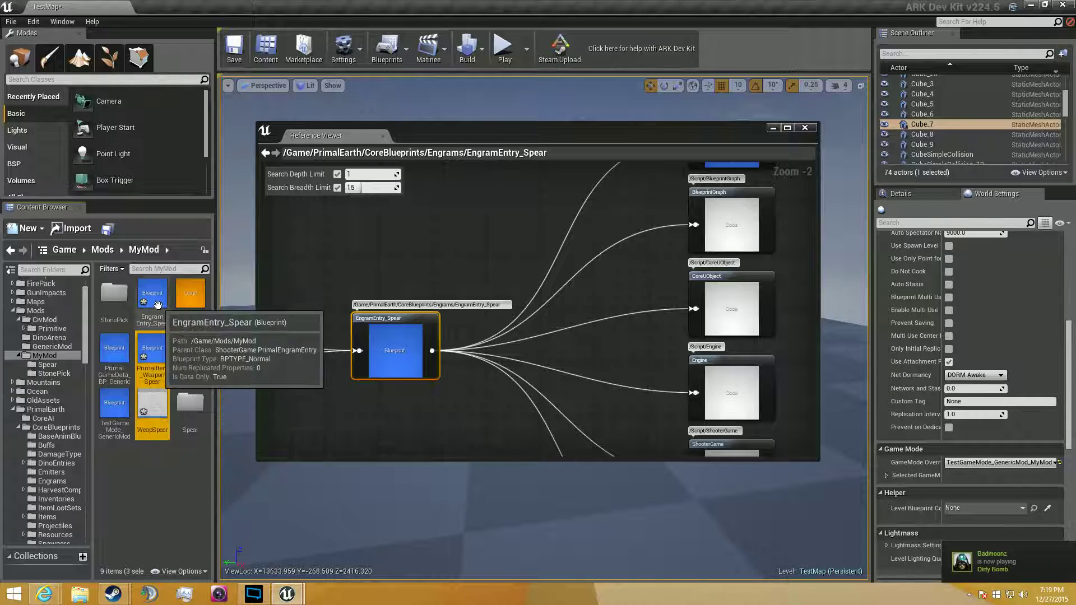
{"action": "left_click_drag", "start_coordinate": [155, 360], "coordinate": [190, 420]}
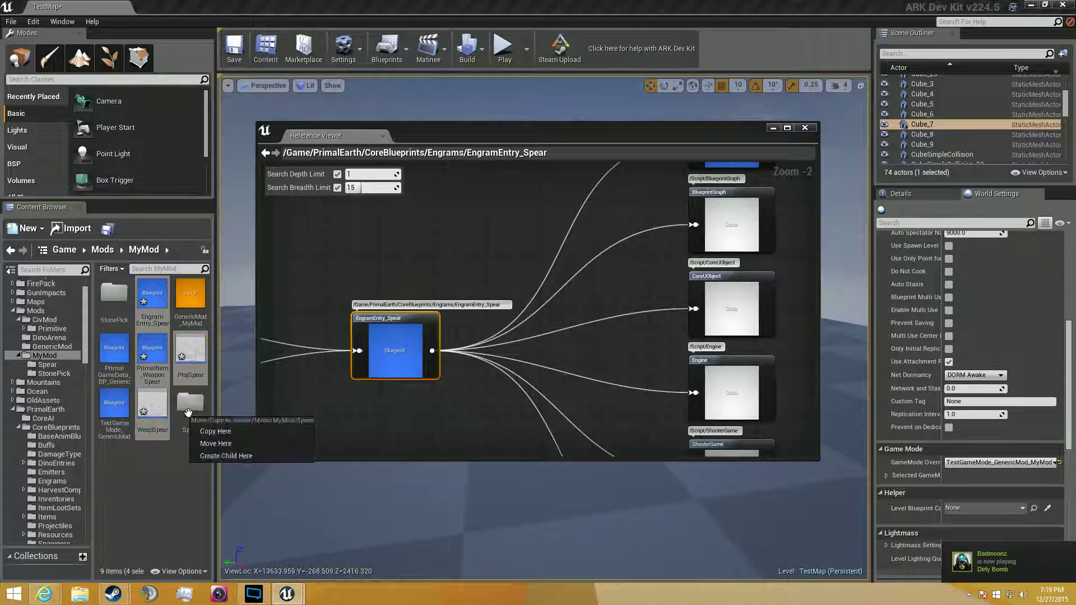
{"action": "left_click", "coordinate": [203, 442]}
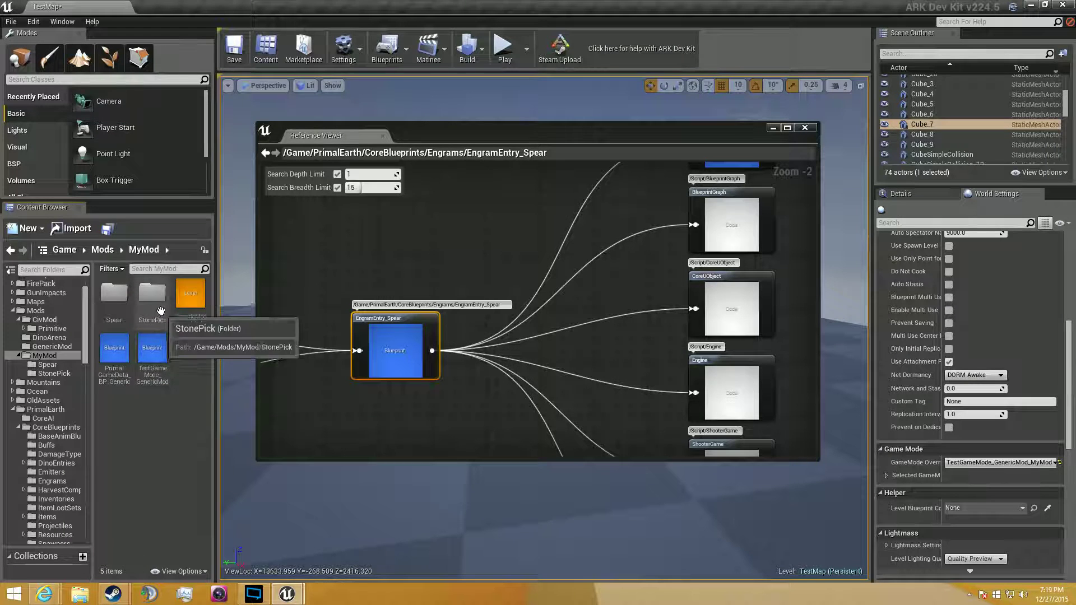
Step: Open the Spear folder and rename the EngramEntry_Spear blueprint as EngramEntry_Spear_MyMod
{"action": "double_click", "coordinate": [120, 303]}
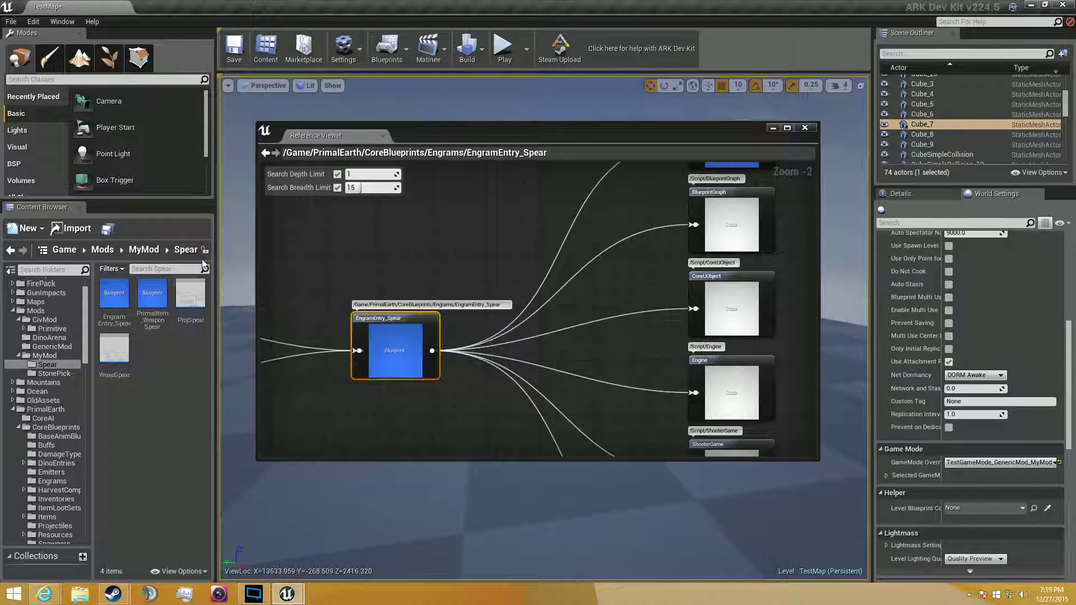
{"action": "left_click", "coordinate": [121, 320]}
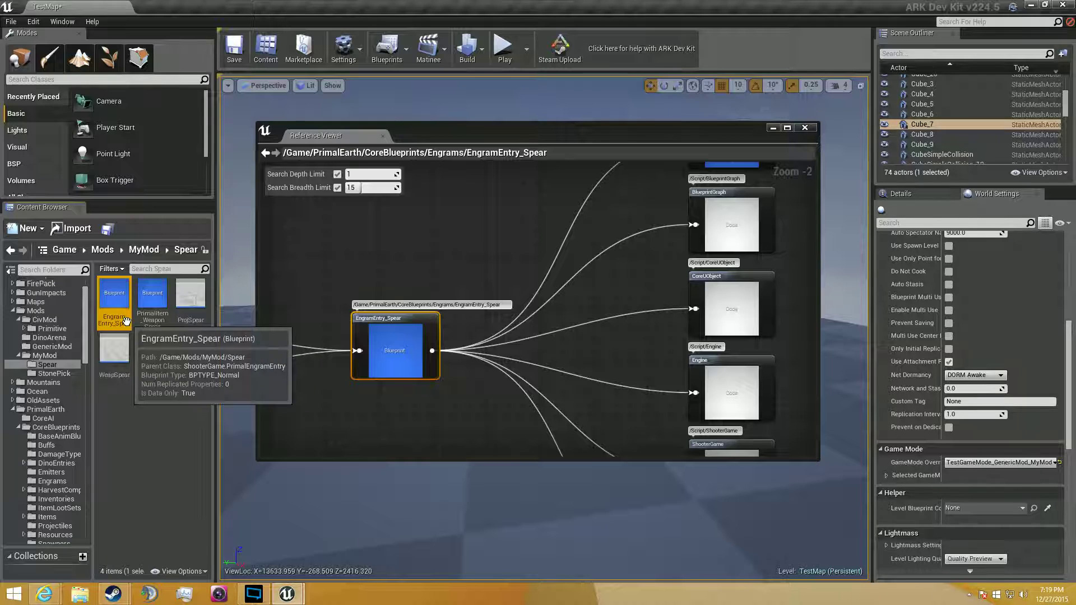
{"action": "left_click", "coordinate": [126, 320]}
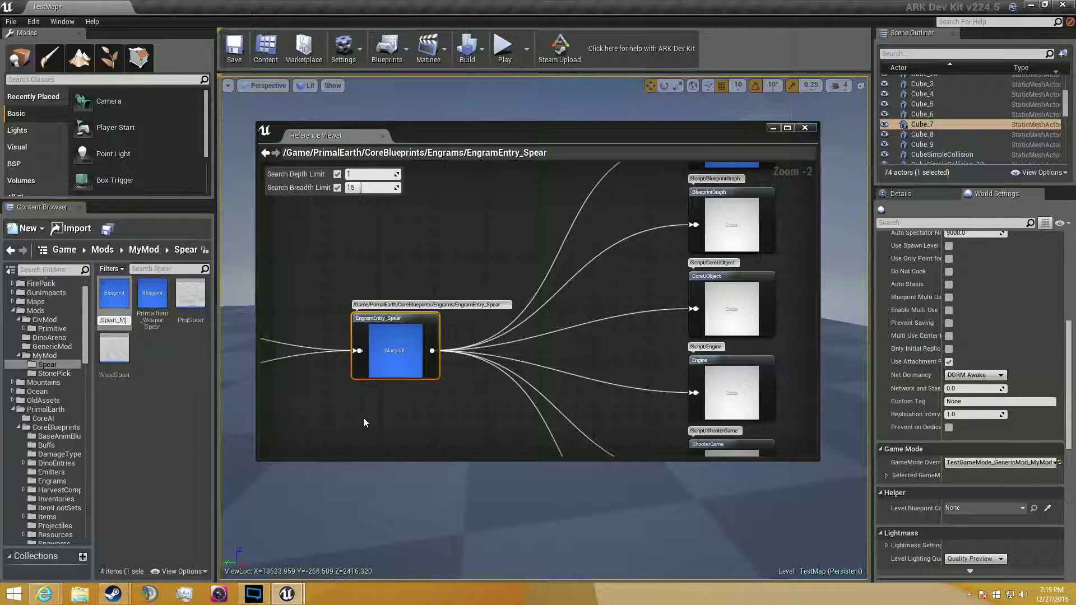
{"action": "type", "text": "_MyMod"}
{"action": "key", "text": "Return"}
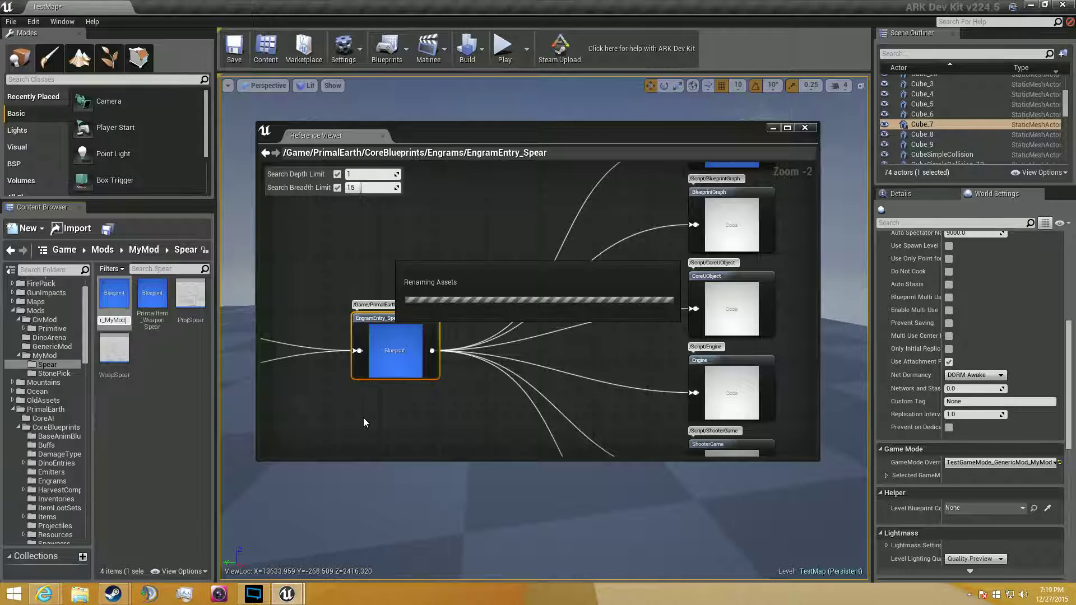
Step: Rename the PrimalItem_WeaponSpear blueprint in the Spear folder as PrimalItem_WeaponSpear_MyMod
{"action": "left_click", "coordinate": [165, 321]}
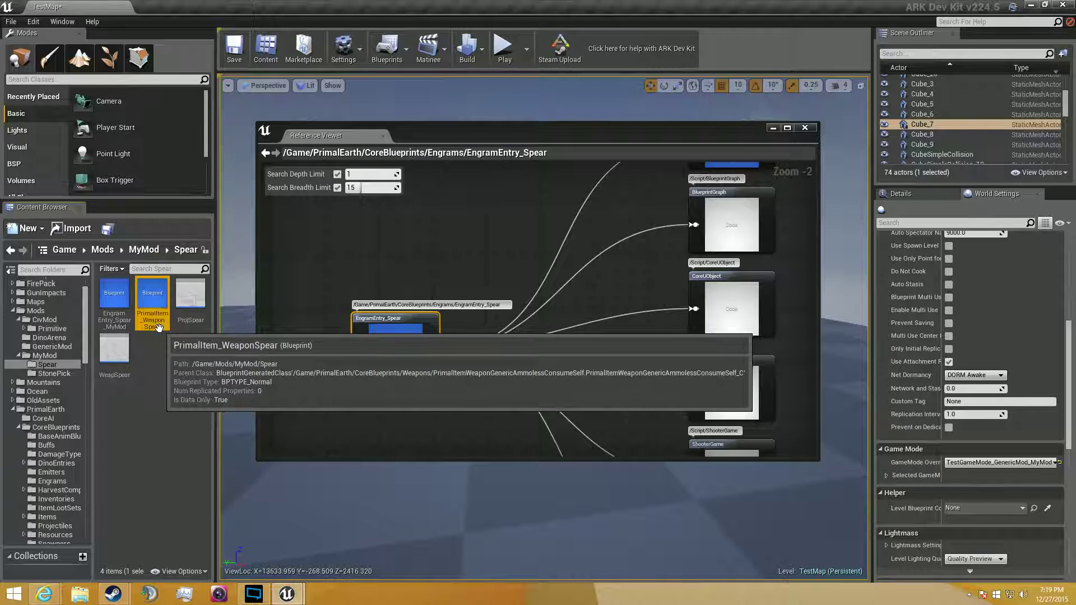
{"action": "left_click", "coordinate": [165, 321]}
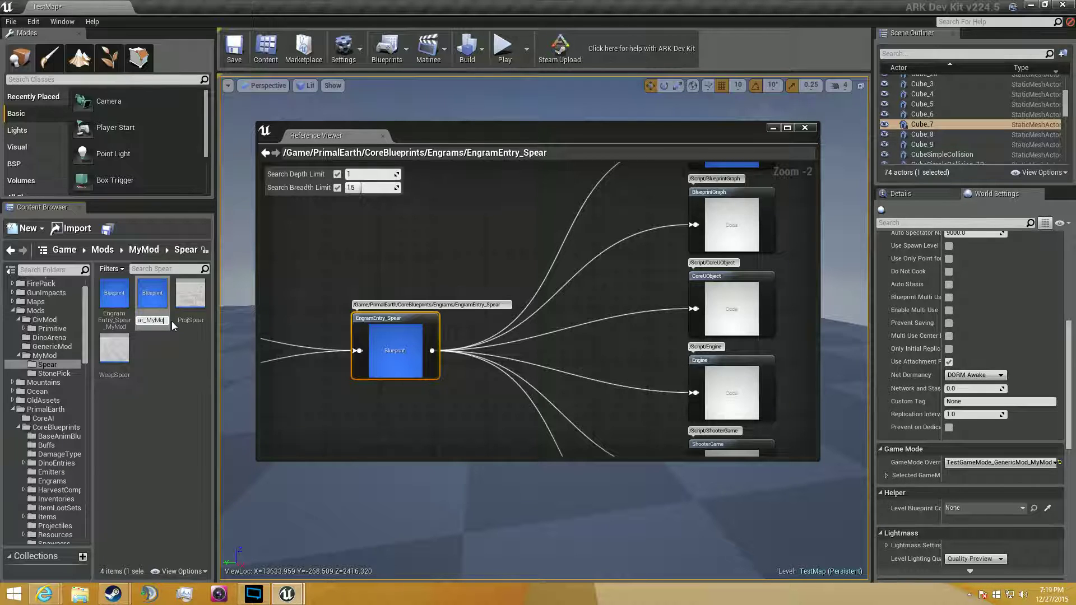
{"action": "type", "text": "d"}
{"action": "key", "text": "Return"}
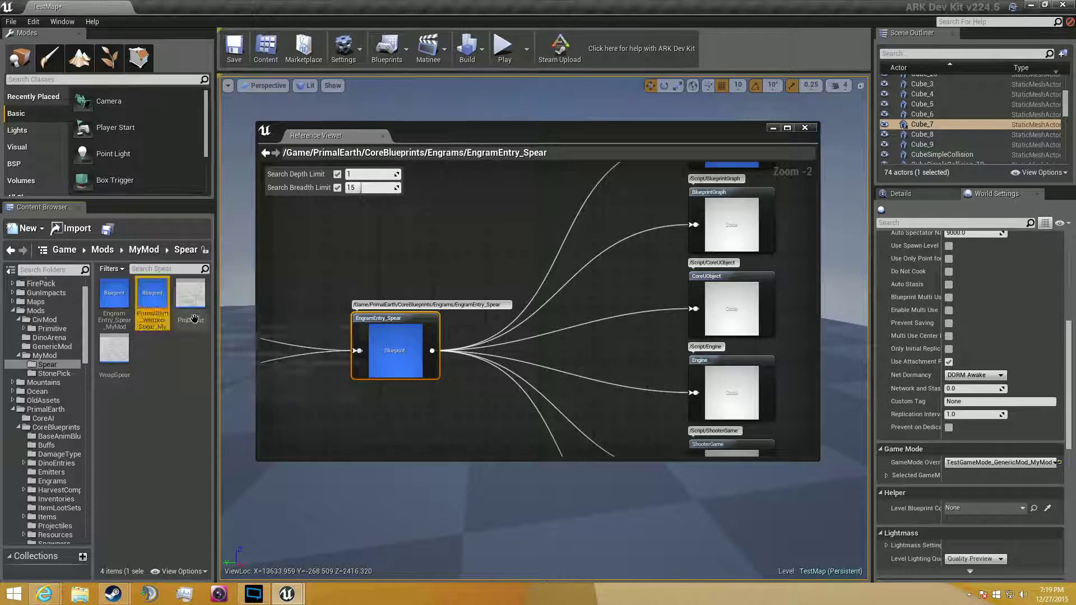
Step: Rename the ProjSpear blueprint in the Spear folder as ProjSpear_MyMod
{"action": "double_click", "coordinate": [195, 320]}
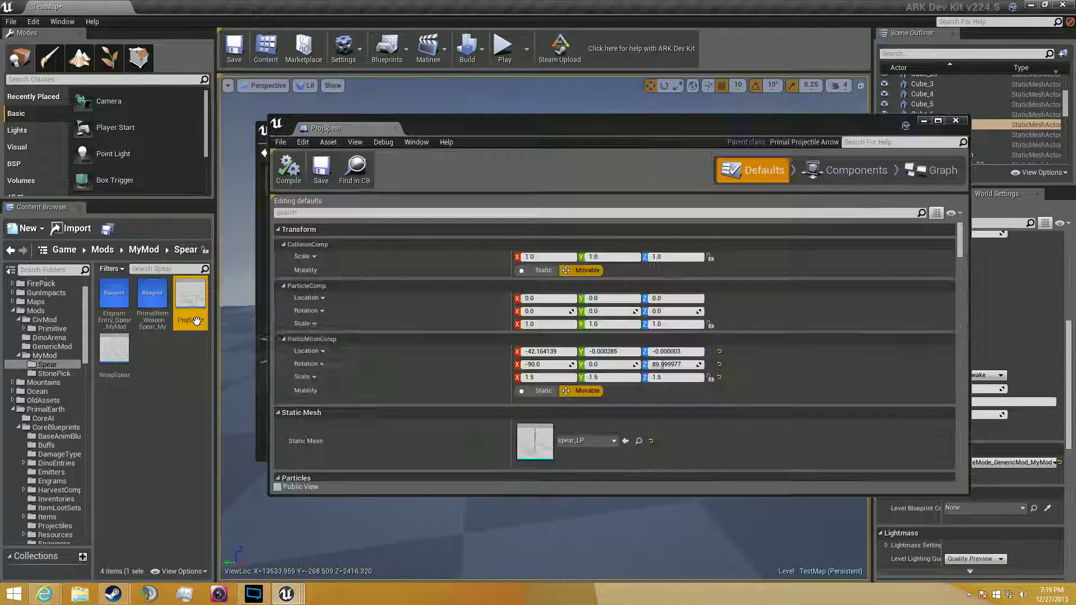
{"action": "left_click", "coordinate": [202, 320]}
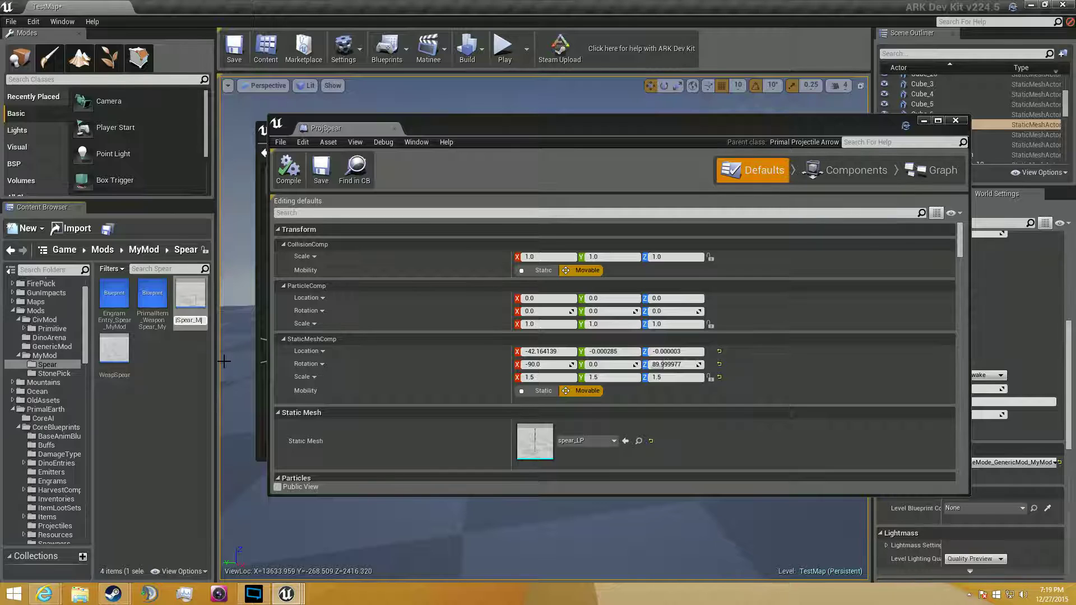
{"action": "type", "text": "_MyMod"}
{"action": "key", "text": "Return"}
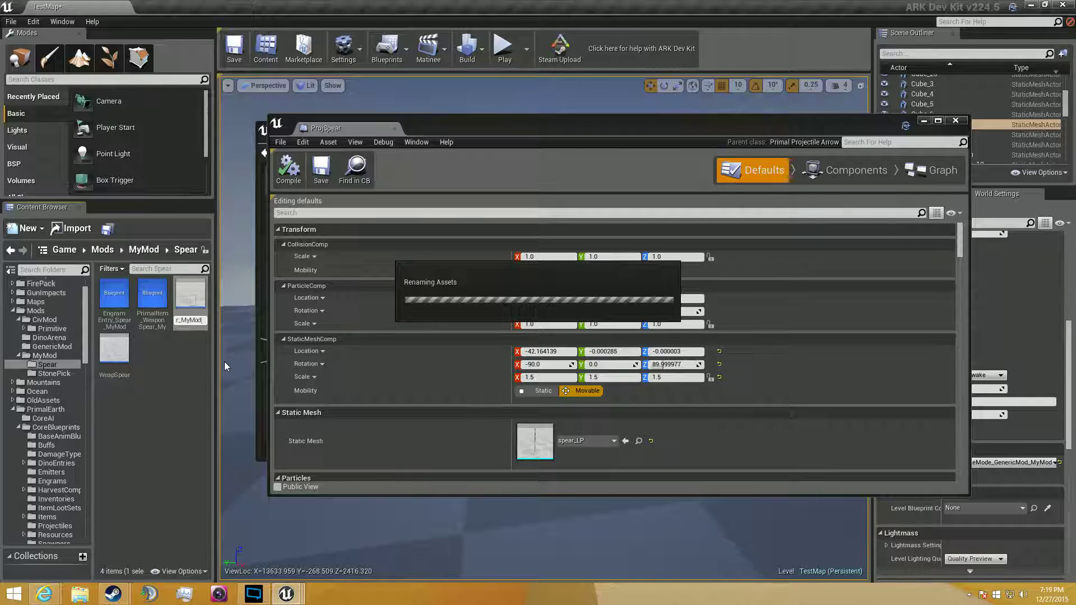
Step: Rename the WeapSpear blueprint as WeapSpear_MyMod, and close the open blueprint editor and Reference Viewer
{"action": "left_click", "coordinate": [119, 367]}
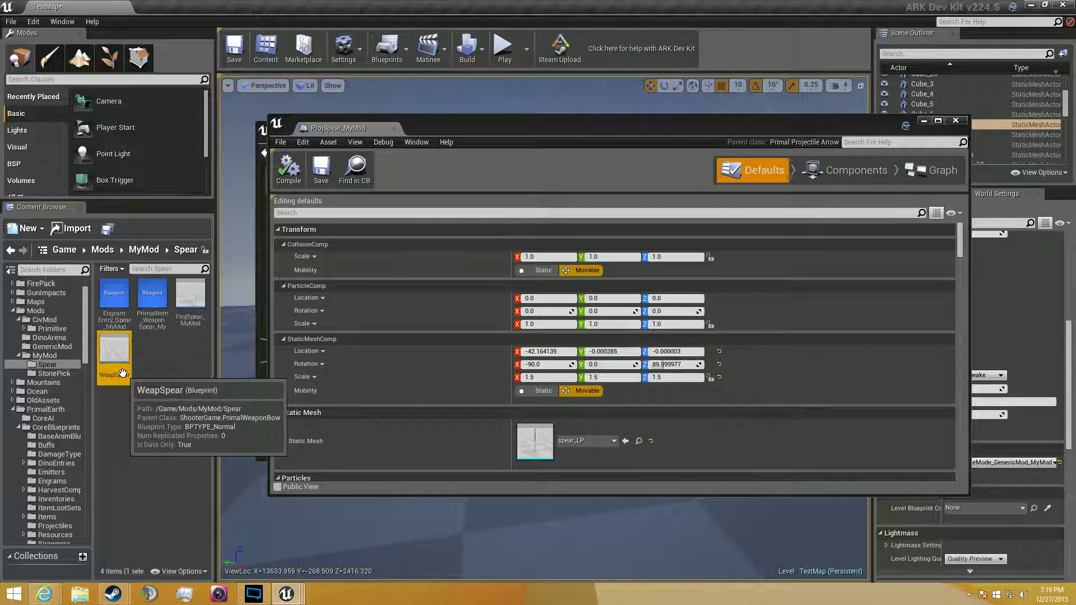
{"action": "left_click", "coordinate": [118, 375]}
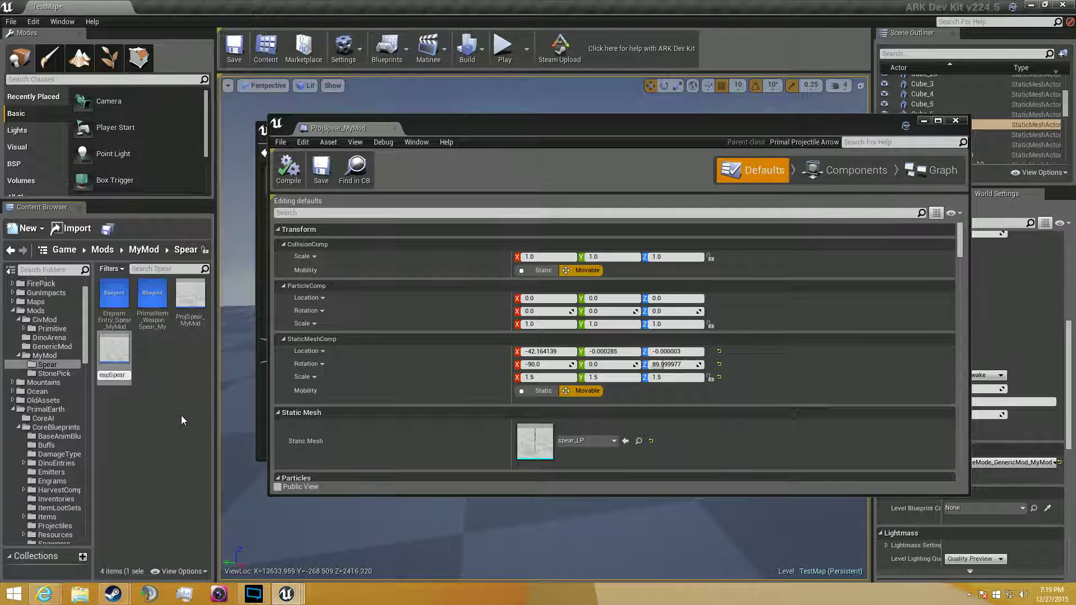
{"action": "type", "text": "_MyMod"}
{"action": "key", "text": "Return"}
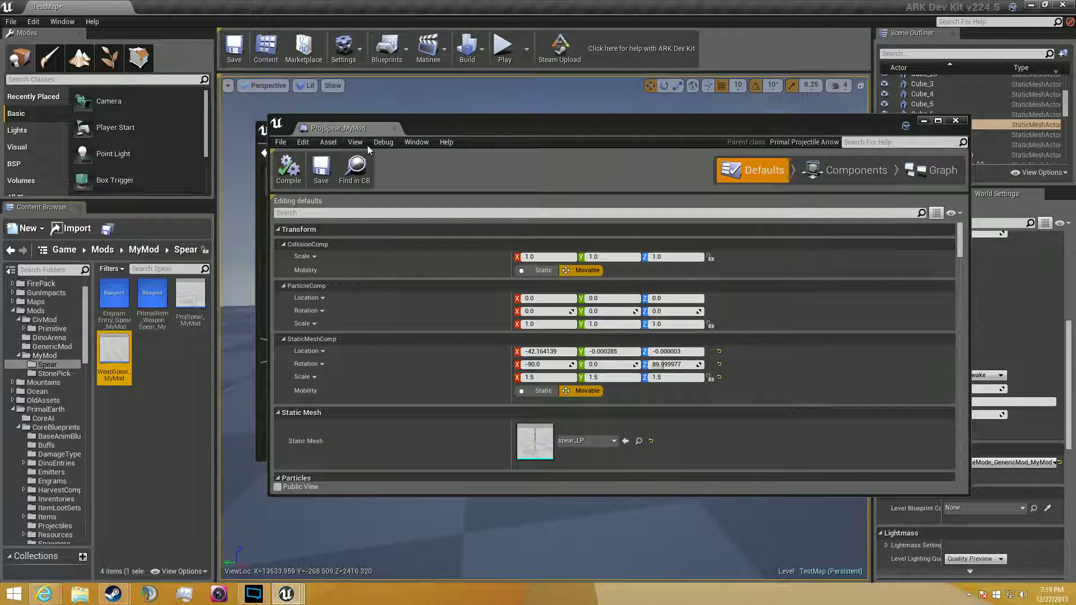
{"action": "left_click", "coordinate": [395, 129]}
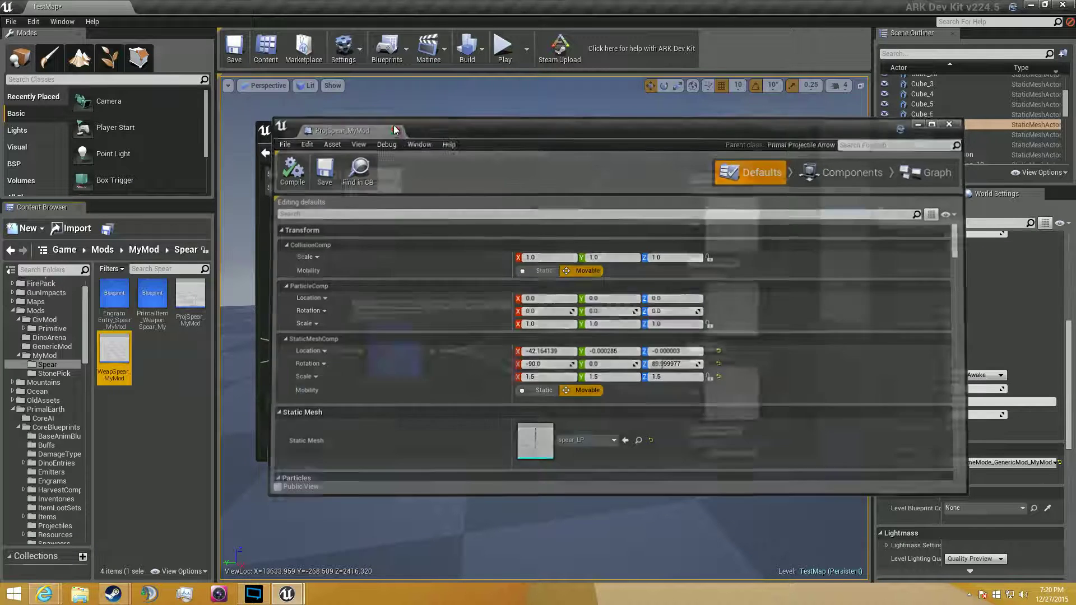
{"action": "left_click", "coordinate": [384, 137]}
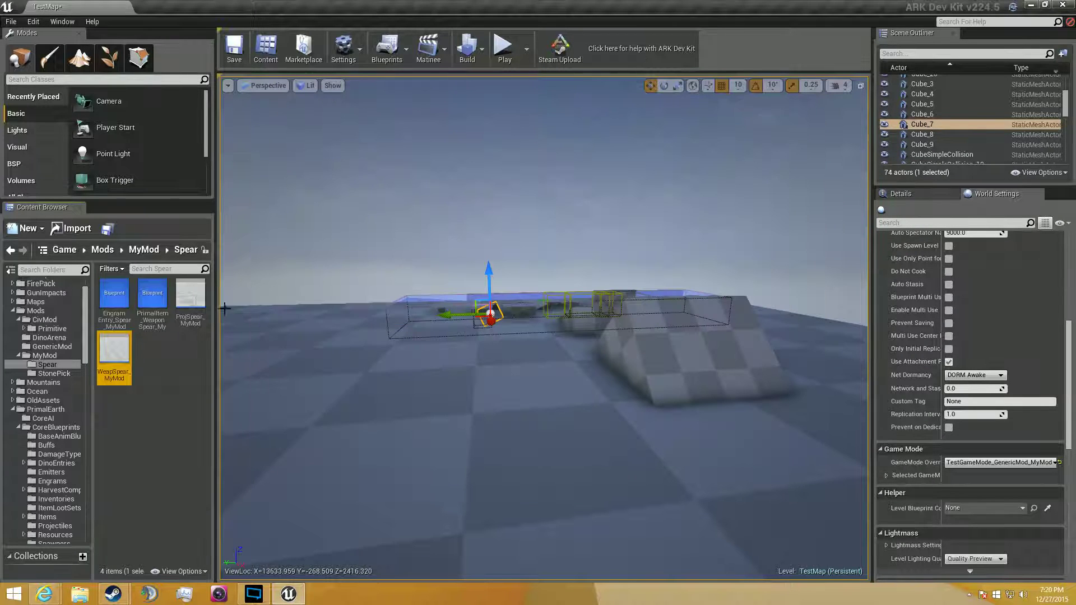
Step: Open the ProjSpear_MyMod blueprint and set its Pickup Item Class to PrimalItem_WeaponSpear_MyMod
{"action": "double_click", "coordinate": [188, 301]}
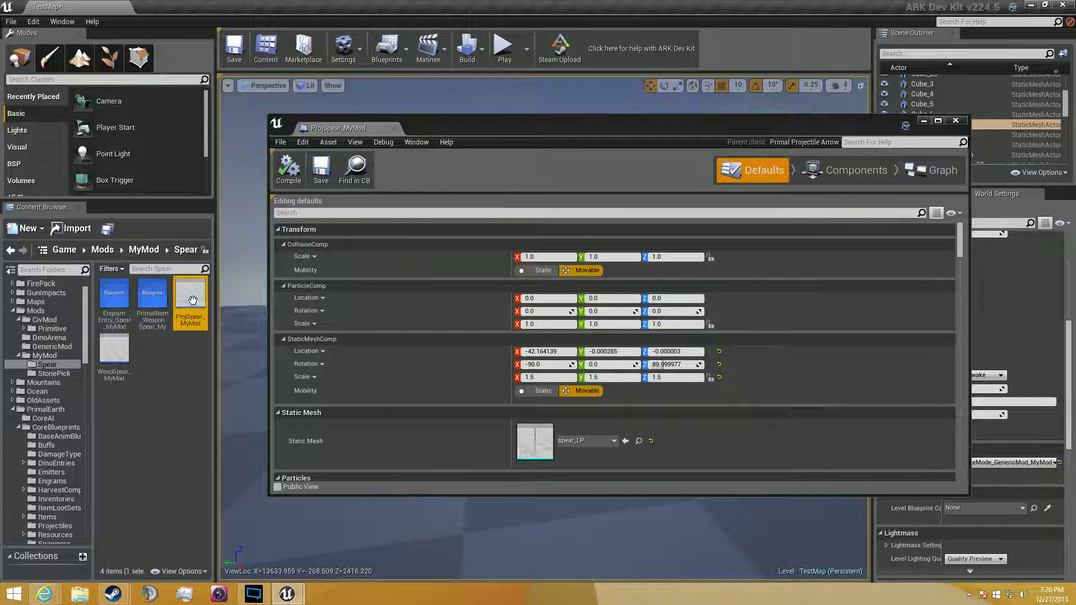
{"action": "scroll", "coordinate": [560, 364], "scroll_direction": "down", "scroll_amount": 4}
{"action": "scroll", "coordinate": [666, 400], "scroll_direction": "down", "scroll_amount": 3}
{"action": "scroll", "coordinate": [665, 396], "scroll_direction": "down", "scroll_amount": 3}
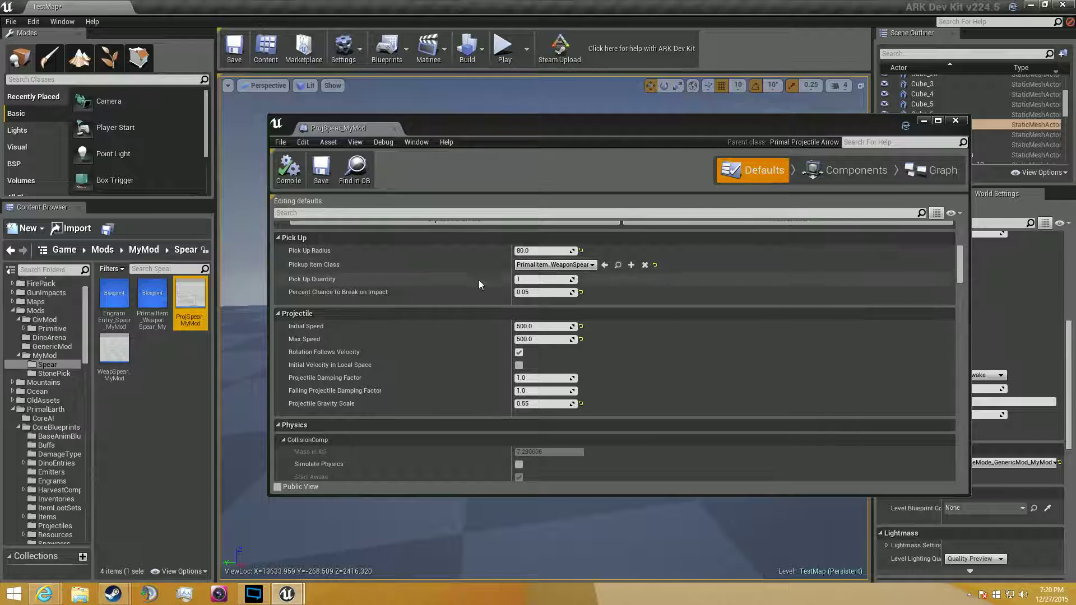
{"action": "left_click", "coordinate": [580, 266]}
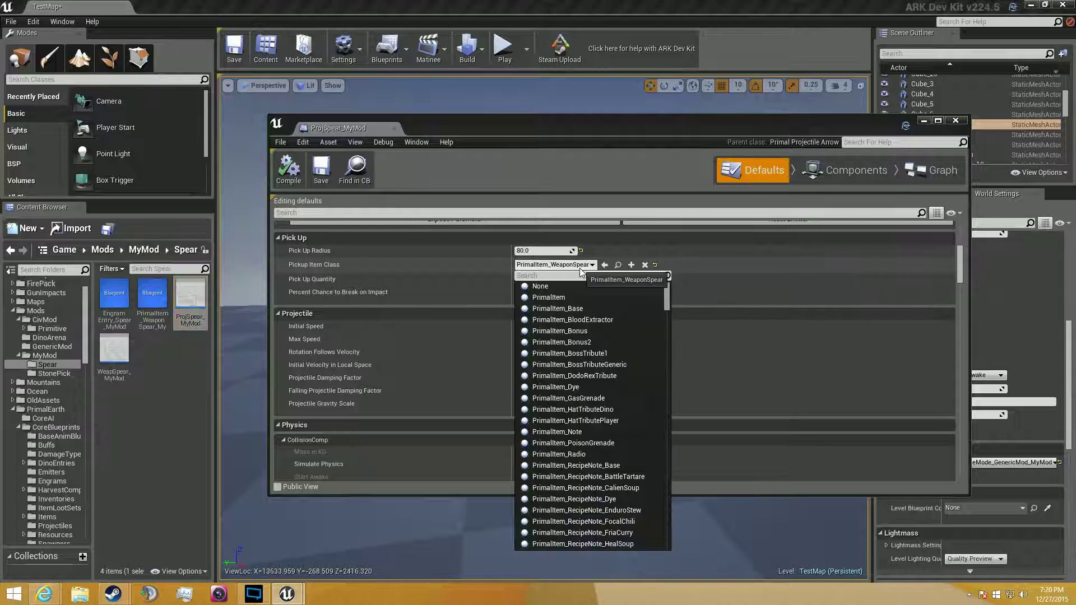
{"action": "left_click", "coordinate": [148, 298]}
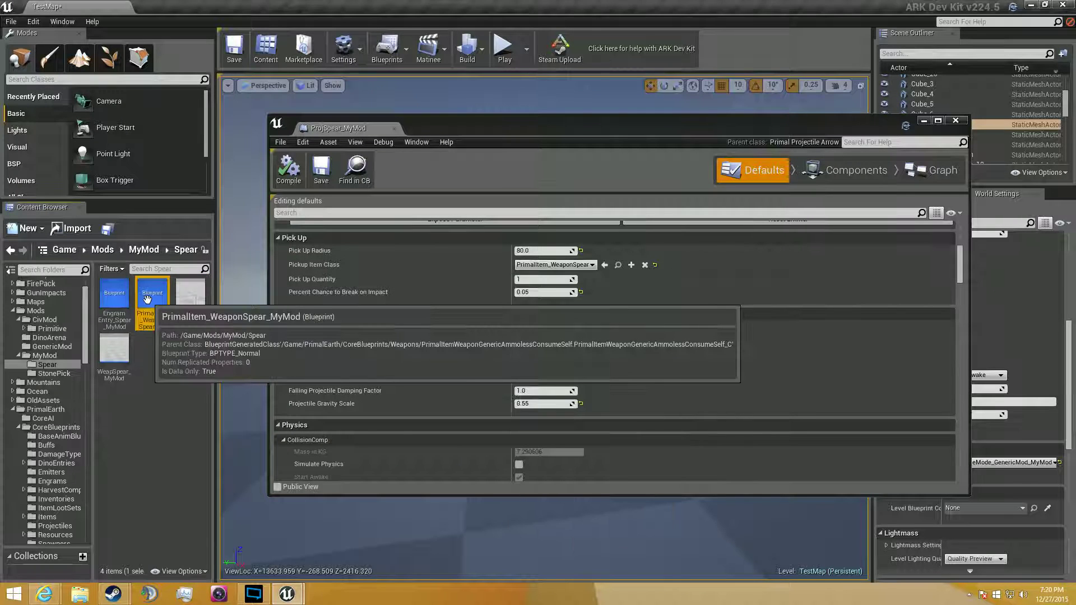
{"action": "left_click", "coordinate": [604, 265]}
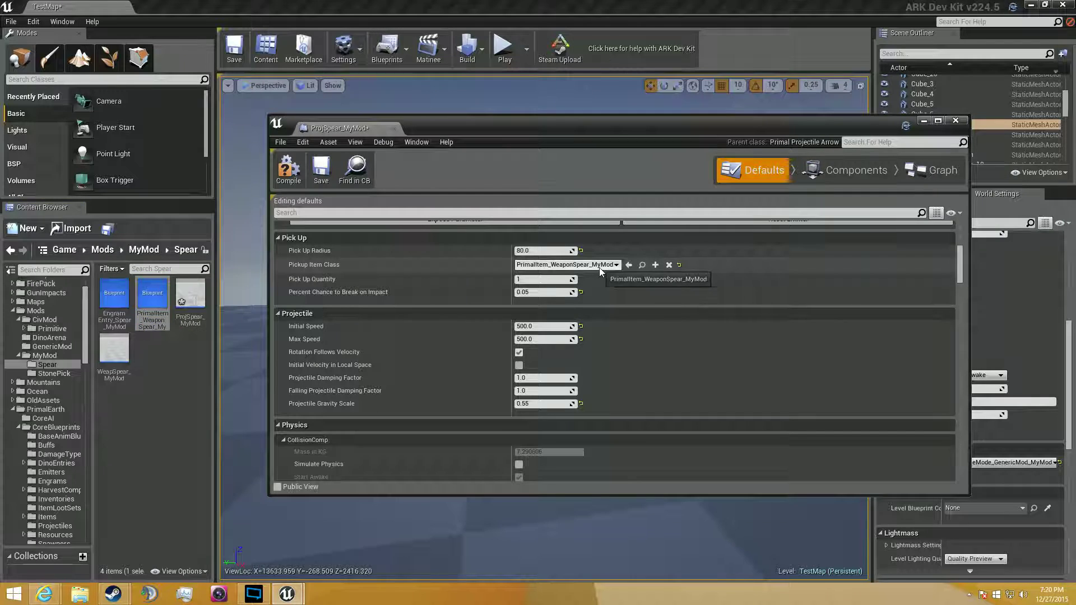
Step: Look through the remaining defaults of ProjSpear_MyMod for other references to the original spear, and close its editor
{"action": "scroll", "coordinate": [570, 278], "scroll_direction": "down", "scroll_amount": 15}
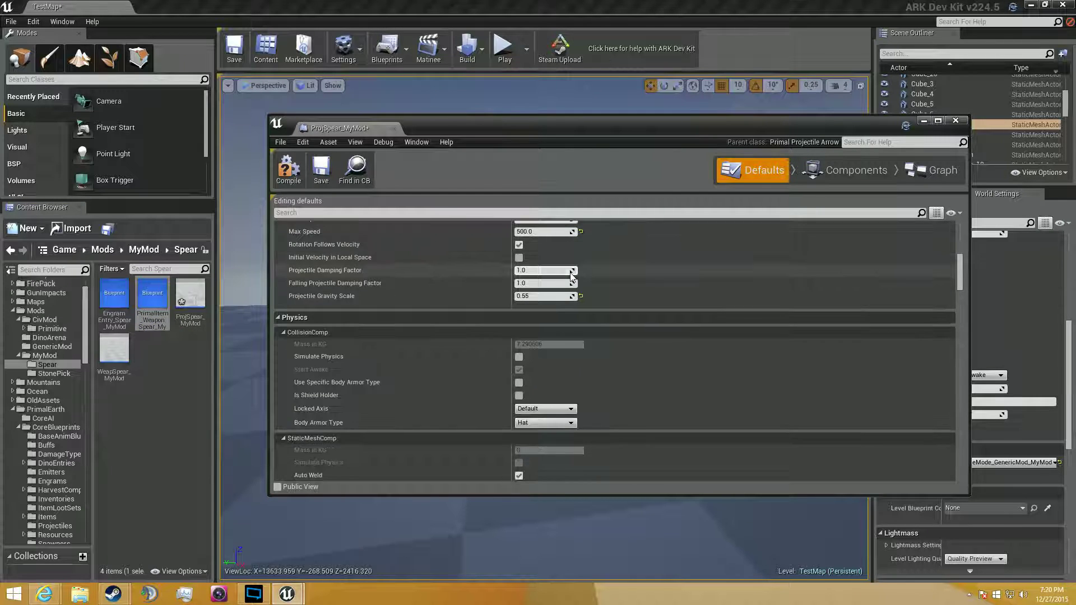
{"action": "scroll", "coordinate": [571, 276], "scroll_direction": "down", "scroll_amount": 15}
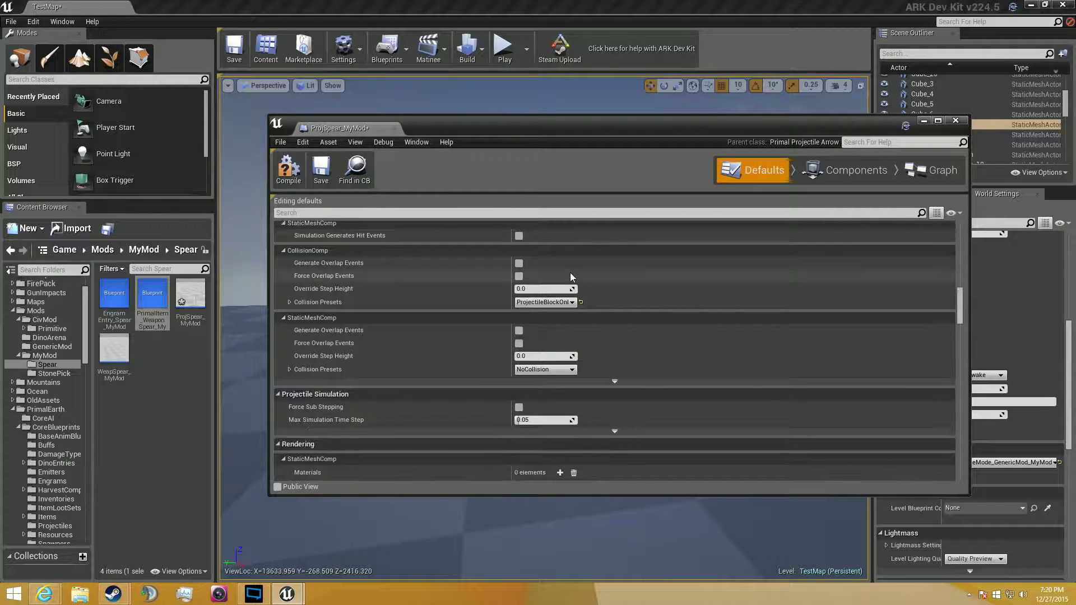
{"action": "scroll", "coordinate": [571, 272], "scroll_direction": "down", "scroll_amount": 10}
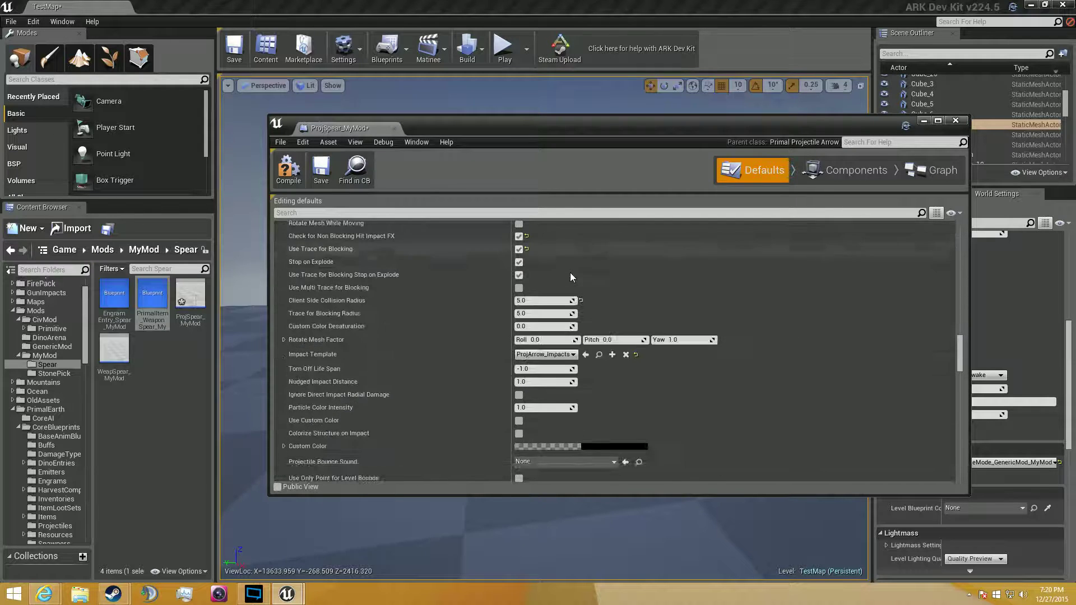
{"action": "scroll", "coordinate": [570, 273], "scroll_direction": "down", "scroll_amount": 15}
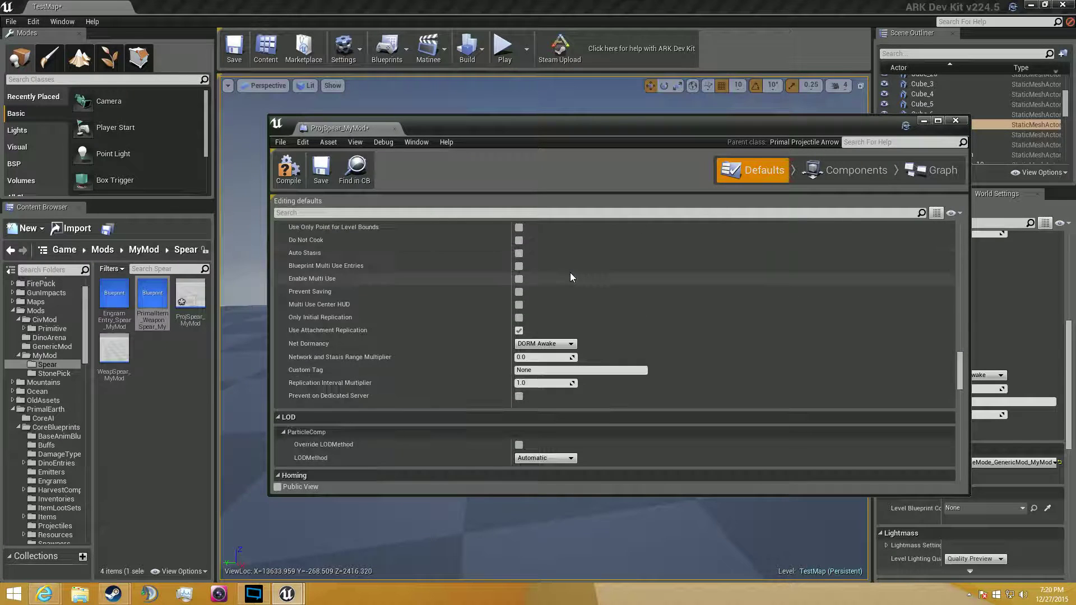
{"action": "scroll", "coordinate": [570, 273], "scroll_direction": "down", "scroll_amount": 15}
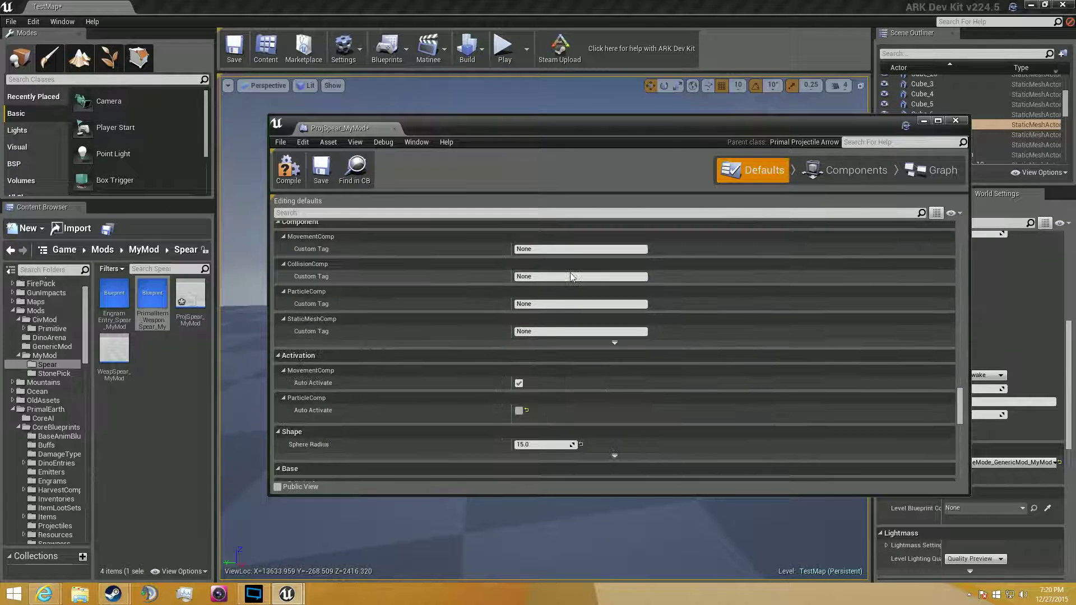
{"action": "scroll", "coordinate": [570, 272], "scroll_direction": "down", "scroll_amount": 4}
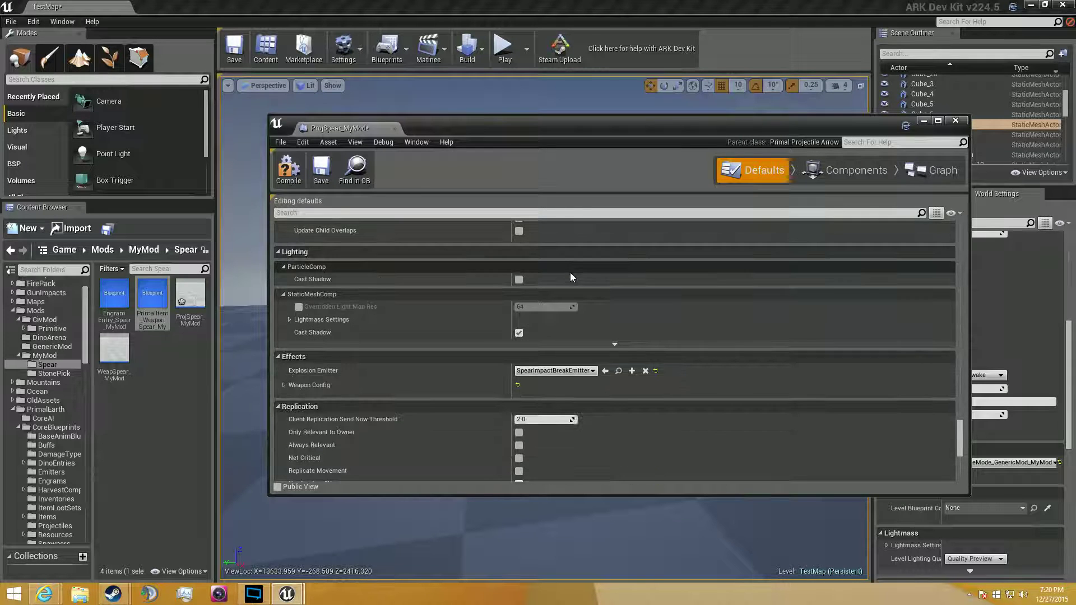
{"action": "scroll", "coordinate": [570, 277], "scroll_direction": "down", "scroll_amount": 15}
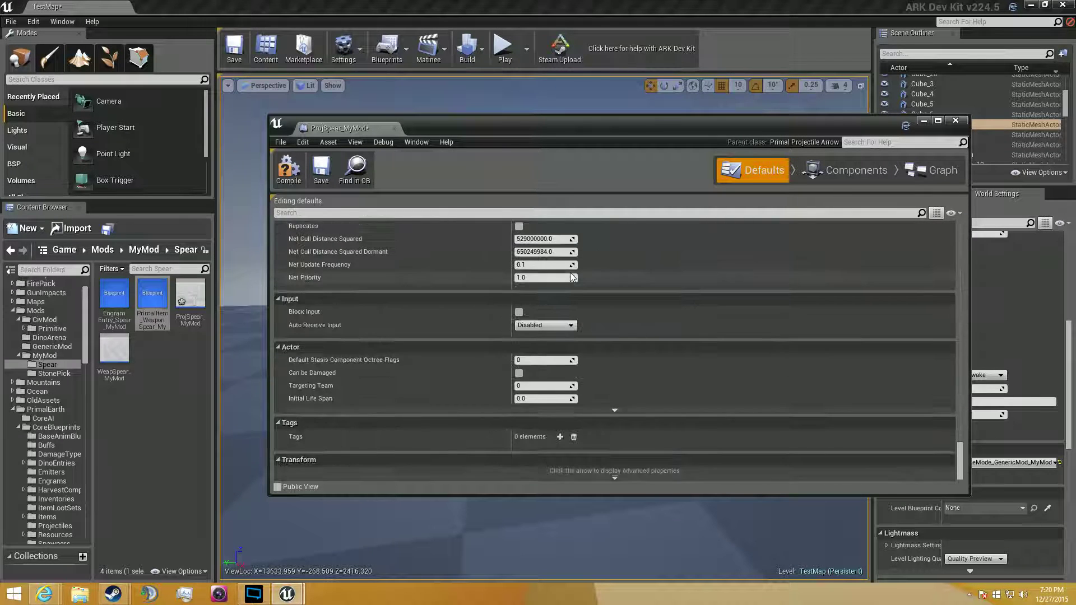
{"action": "left_click_drag", "start_coordinate": [960, 451], "coordinate": [964, 218]}
{"action": "scroll", "coordinate": [806, 317], "scroll_direction": "down", "scroll_amount": 10}
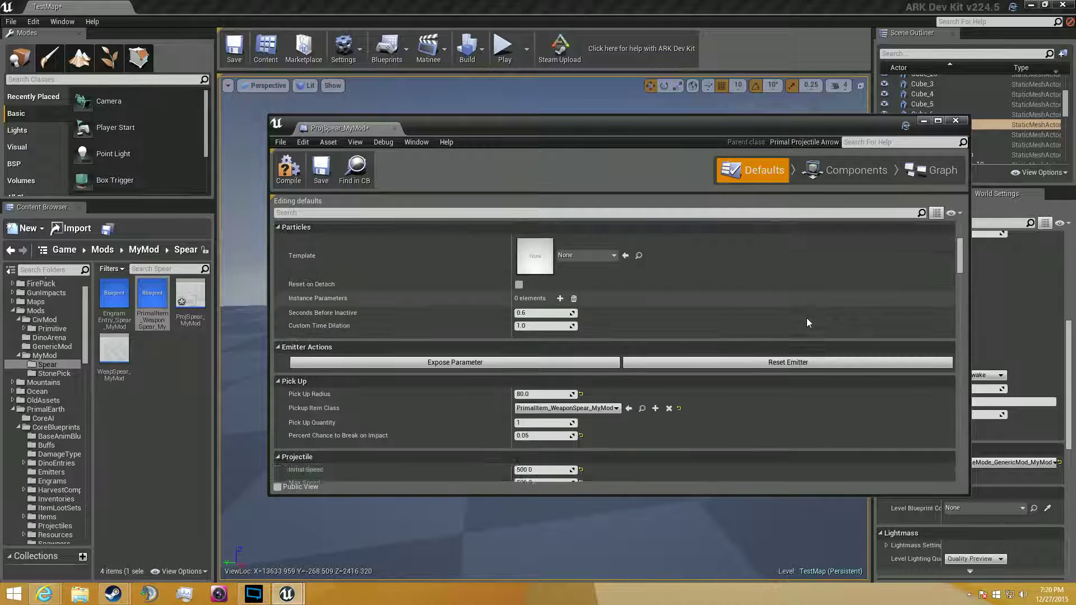
{"action": "scroll", "coordinate": [807, 318], "scroll_direction": "down", "scroll_amount": 10}
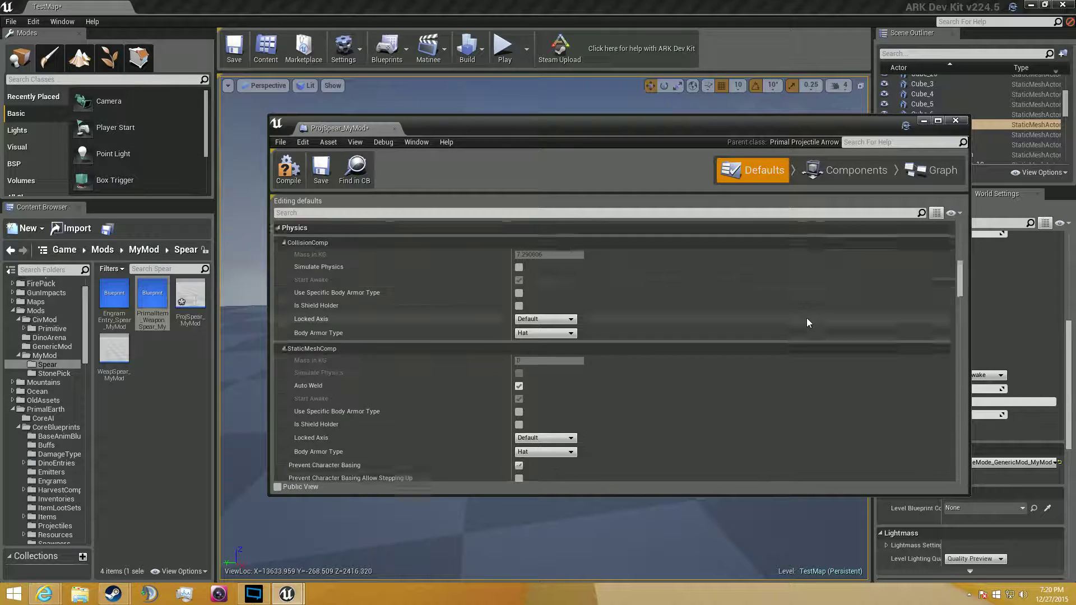
{"action": "scroll", "coordinate": [806, 323], "scroll_direction": "down", "scroll_amount": 10}
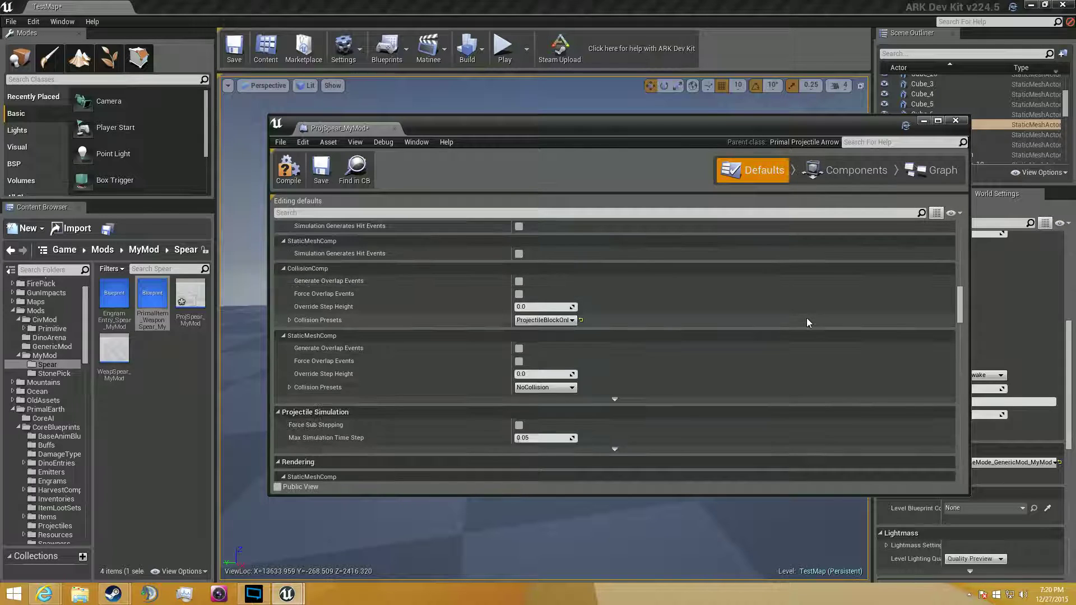
{"action": "scroll", "coordinate": [808, 323], "scroll_direction": "down", "scroll_amount": 3}
{"action": "scroll", "coordinate": [806, 318], "scroll_direction": "down", "scroll_amount": 10}
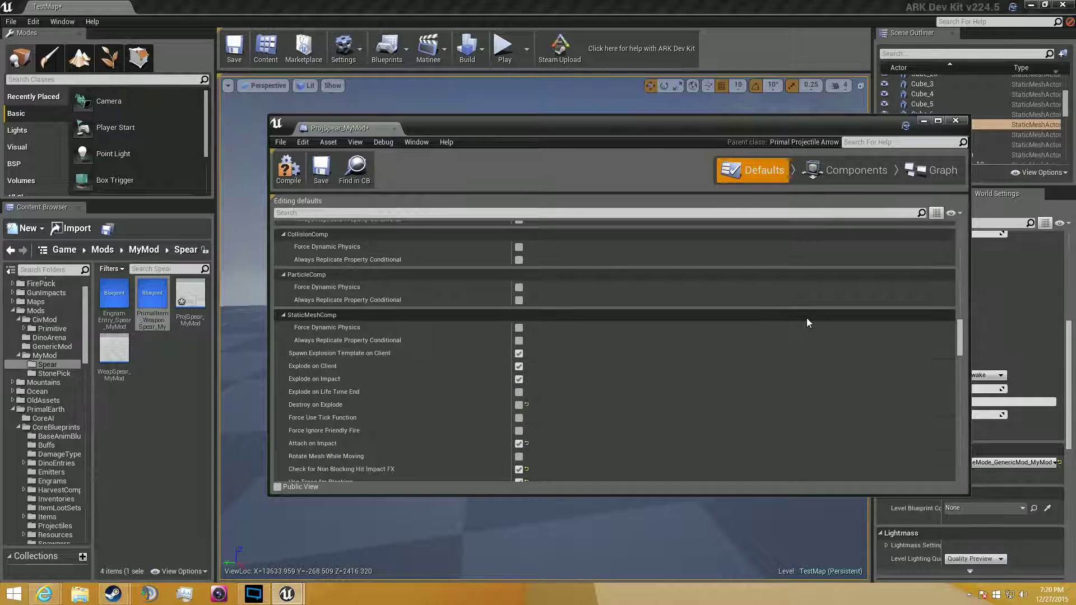
{"action": "left_click", "coordinate": [395, 129]}
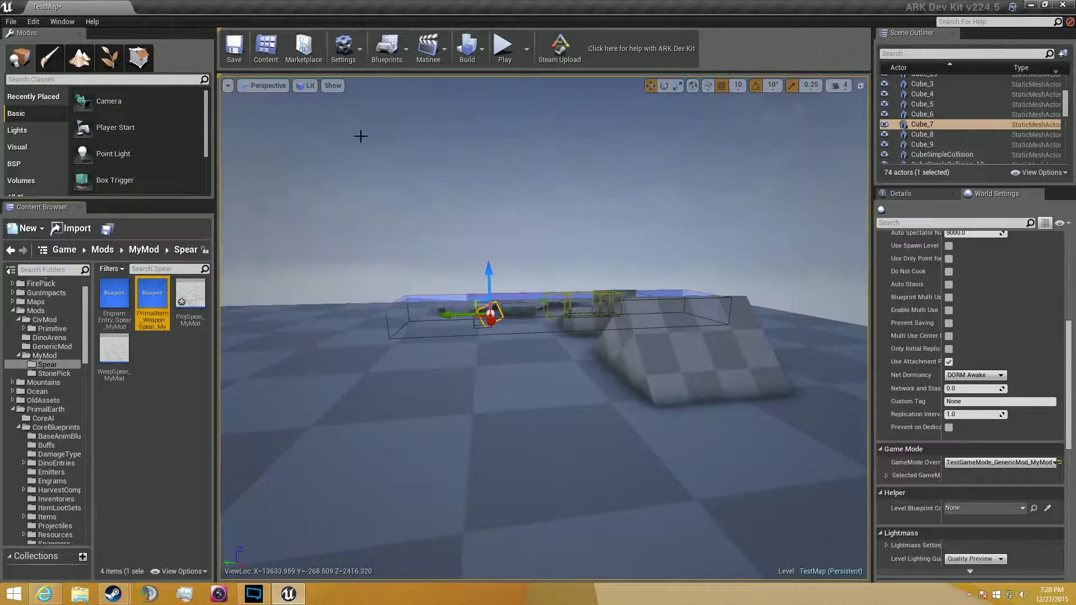
Step: Open the PrimalItem_WeaponSpear_MyMod blueprint and set its Descriptive Name Base to "Wookies Spear"
{"action": "double_click", "coordinate": [152, 301]}
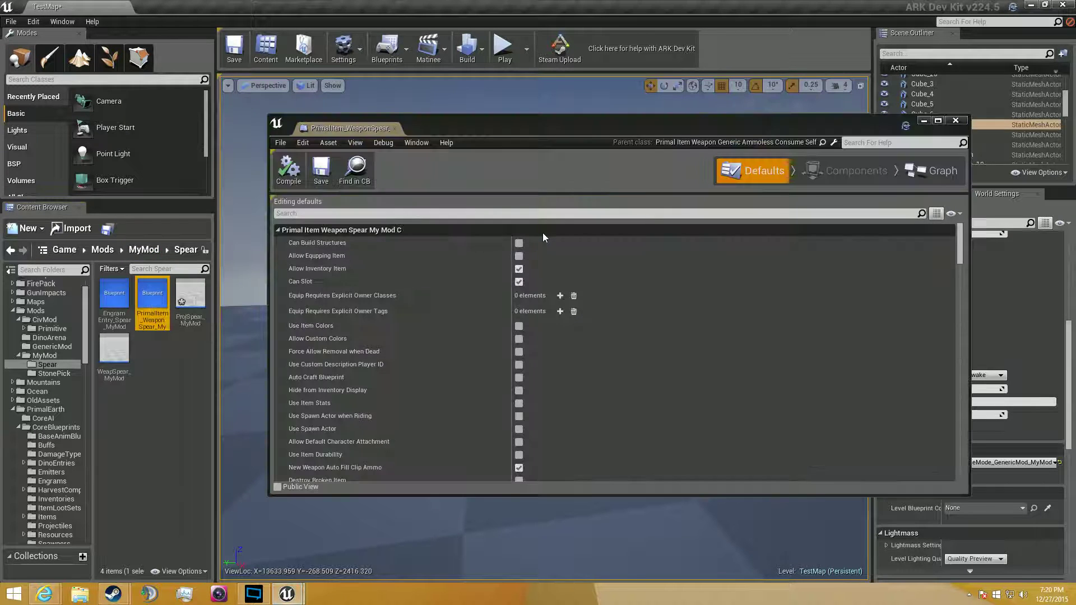
{"action": "scroll", "coordinate": [613, 284], "scroll_direction": "down", "scroll_amount": 2}
{"action": "scroll", "coordinate": [612, 283], "scroll_direction": "down", "scroll_amount": 15}
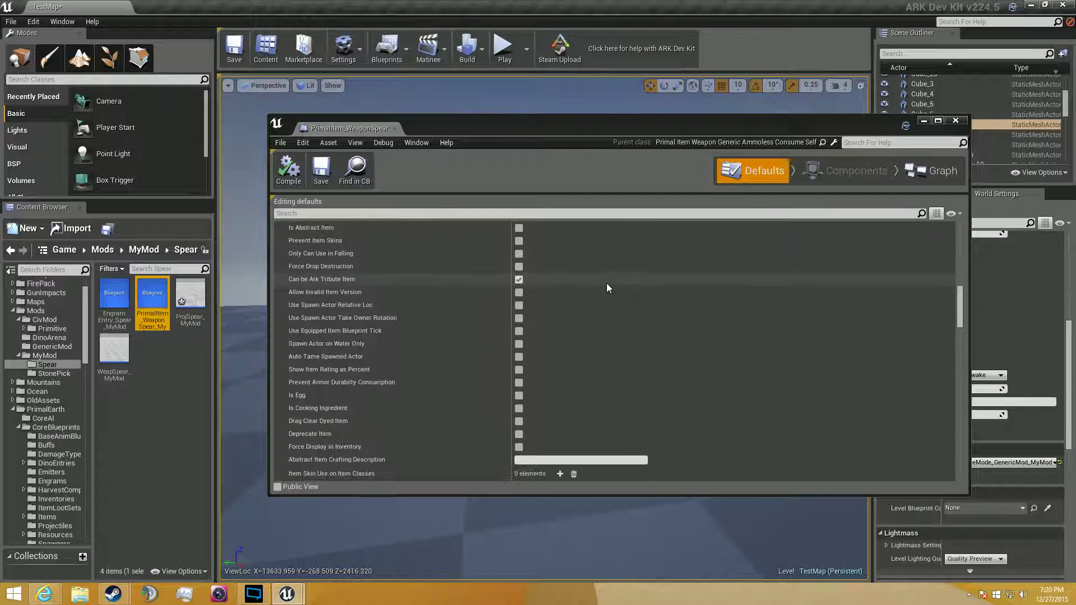
{"action": "scroll", "coordinate": [604, 282], "scroll_direction": "down", "scroll_amount": 5}
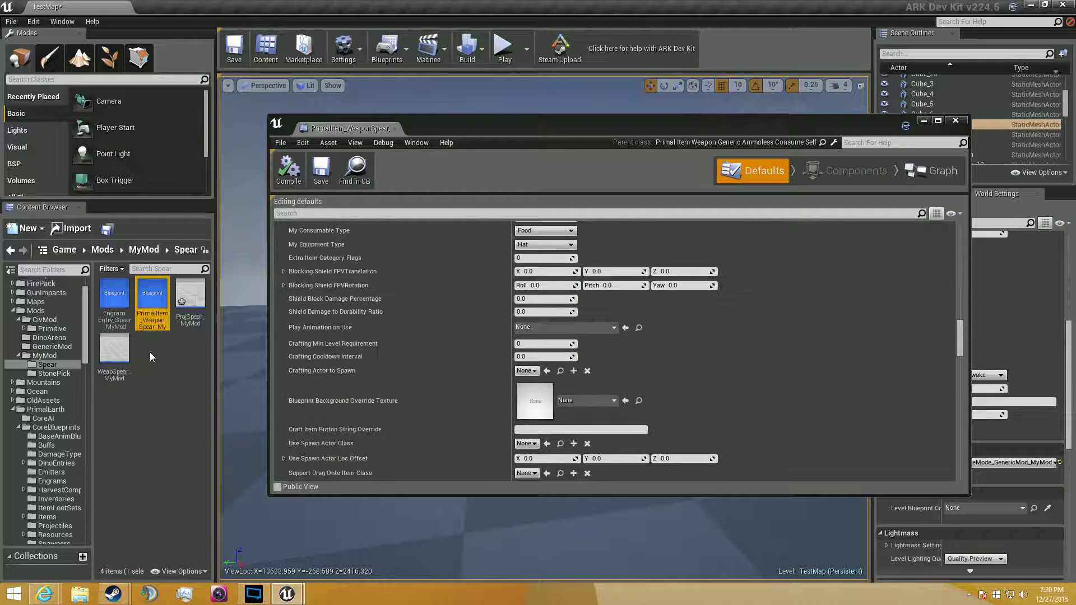
{"action": "scroll", "coordinate": [616, 383], "scroll_direction": "down", "scroll_amount": 2}
{"action": "scroll", "coordinate": [615, 381], "scroll_direction": "down", "scroll_amount": 8}
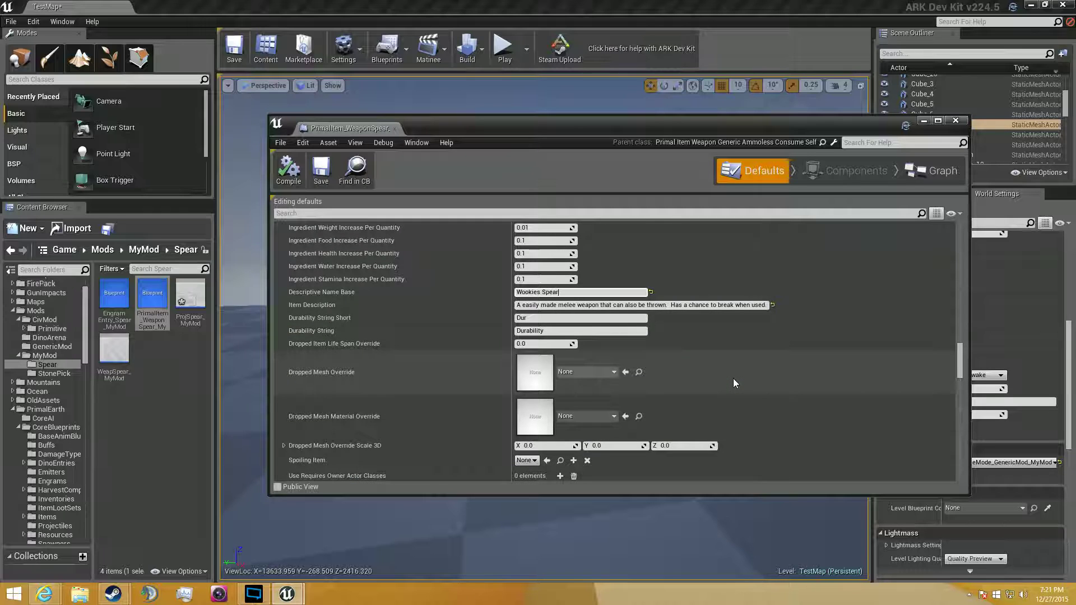
Step: Set the Weapon Template of PrimalItem_WeaponSpear_MyMod to WeapSpear_MyMod
{"action": "scroll", "coordinate": [733, 381], "scroll_direction": "down", "scroll_amount": 8}
{"action": "scroll", "coordinate": [734, 380], "scroll_direction": "down", "scroll_amount": 5}
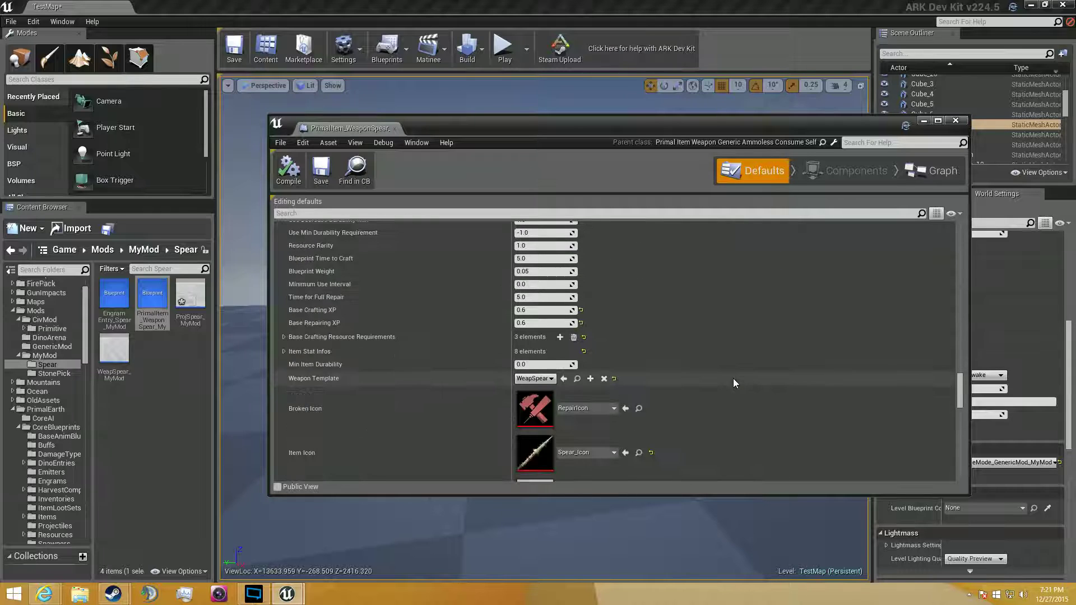
{"action": "left_click", "coordinate": [578, 379]}
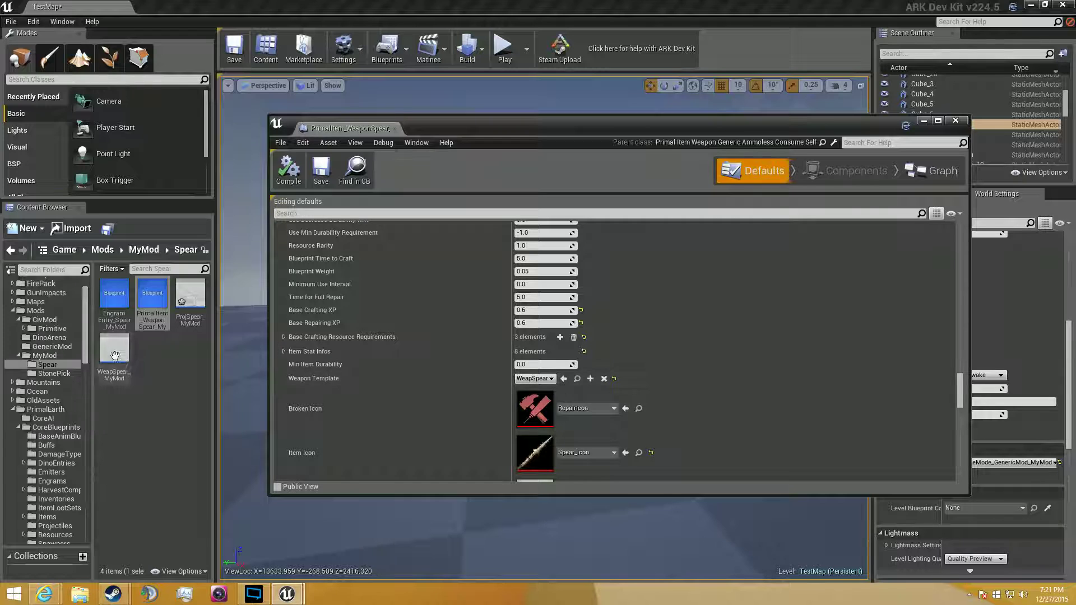
{"action": "left_click", "coordinate": [563, 379]}
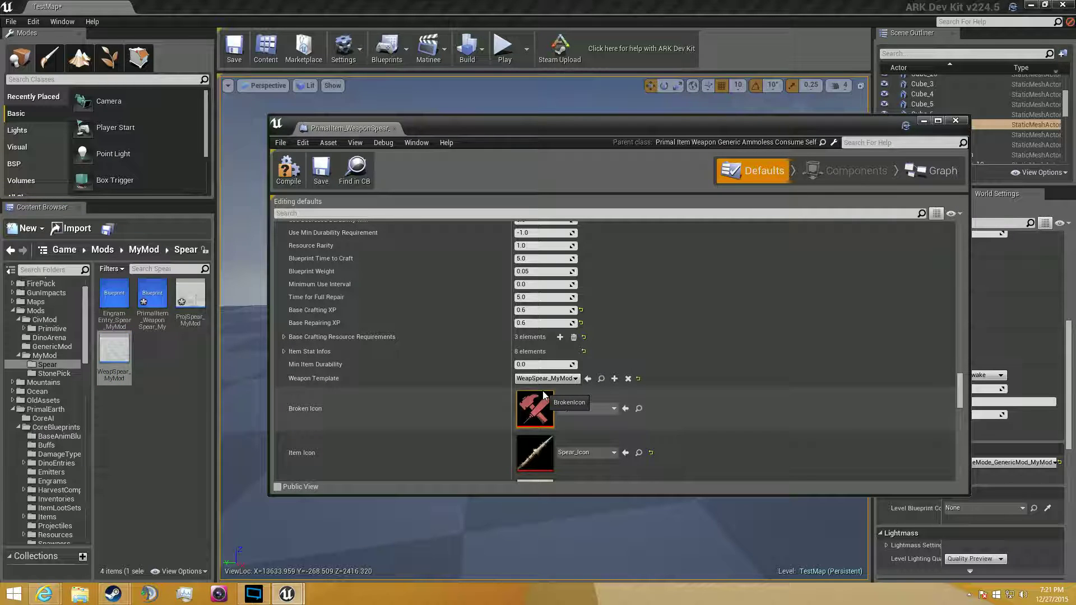
Step: Check the remaining defaults of PrimalItem_WeaponSpear_MyMod for other references to the original spear, and save and close the blueprint
{"action": "scroll", "coordinate": [556, 290], "scroll_direction": "down", "scroll_amount": 3}
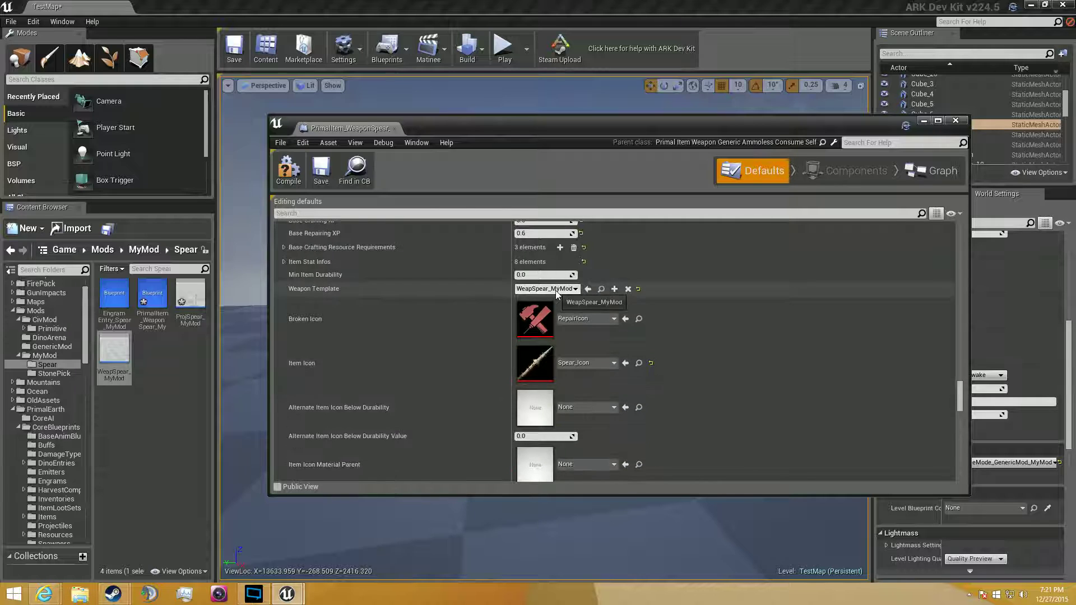
{"action": "scroll", "coordinate": [615, 305], "scroll_direction": "down", "scroll_amount": 3}
{"action": "scroll", "coordinate": [615, 306], "scroll_direction": "down", "scroll_amount": 10}
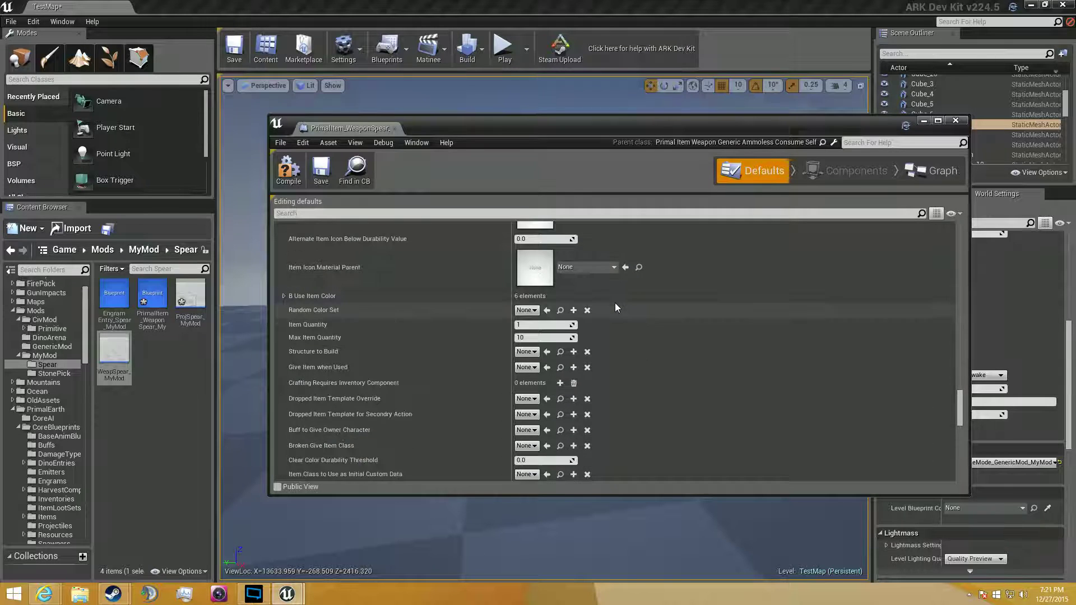
{"action": "scroll", "coordinate": [615, 306], "scroll_direction": "down", "scroll_amount": 10}
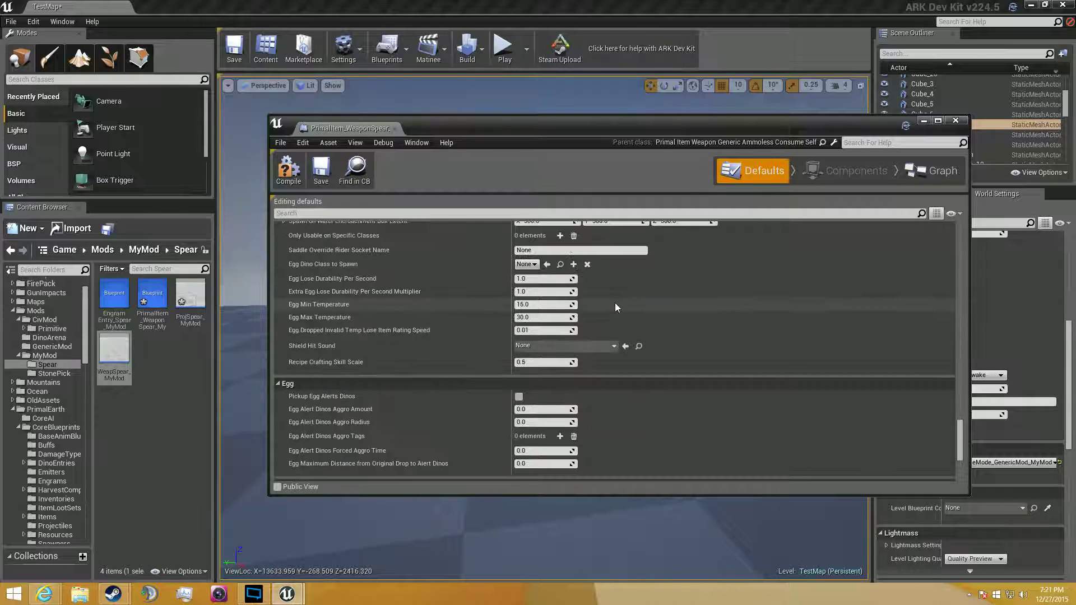
{"action": "scroll", "coordinate": [616, 310], "scroll_direction": "down", "scroll_amount": 1}
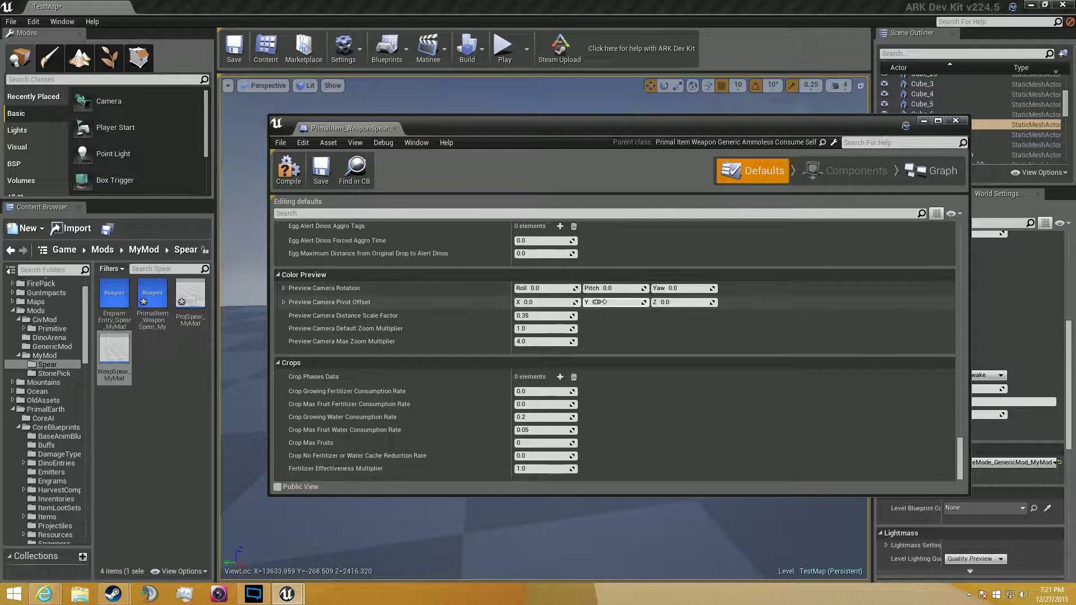
{"action": "left_click", "coordinate": [323, 181]}
{"action": "left_click", "coordinate": [395, 129]}
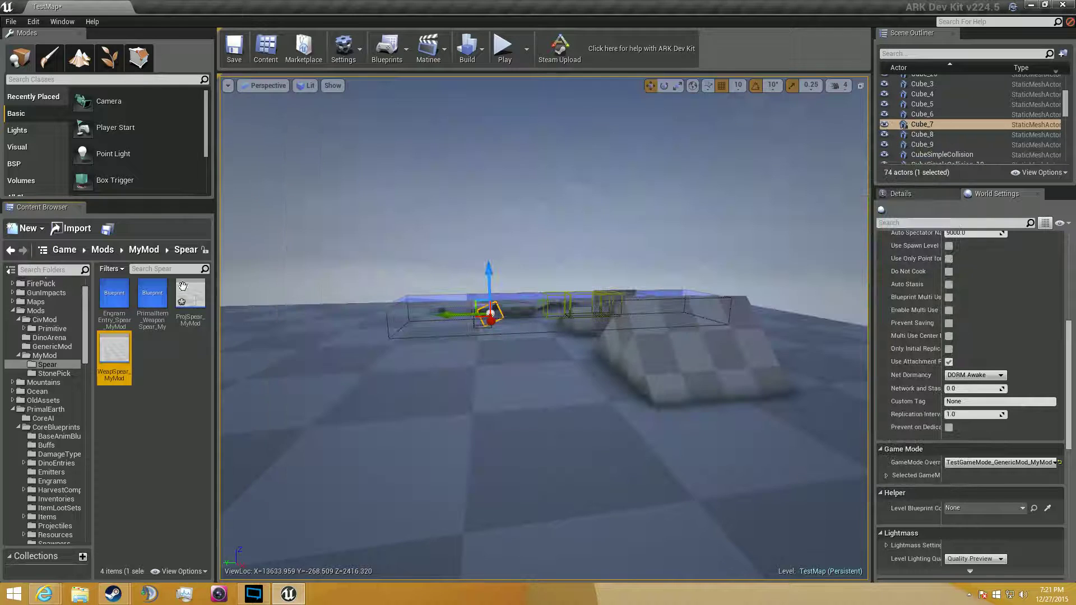
Step: Open the WeapSpear_MyMod blueprint and set its Weapon Ammo Item Template to PrimalItem_WeaponSpear_MyMod
{"action": "double_click", "coordinate": [114, 349]}
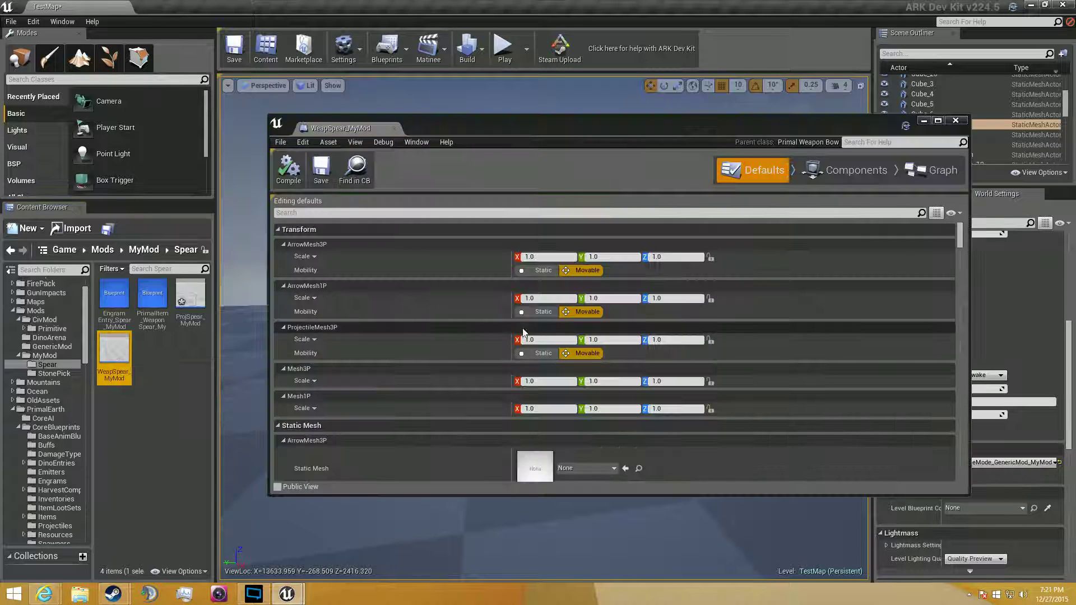
{"action": "scroll", "coordinate": [586, 322], "scroll_direction": "down", "scroll_amount": 8}
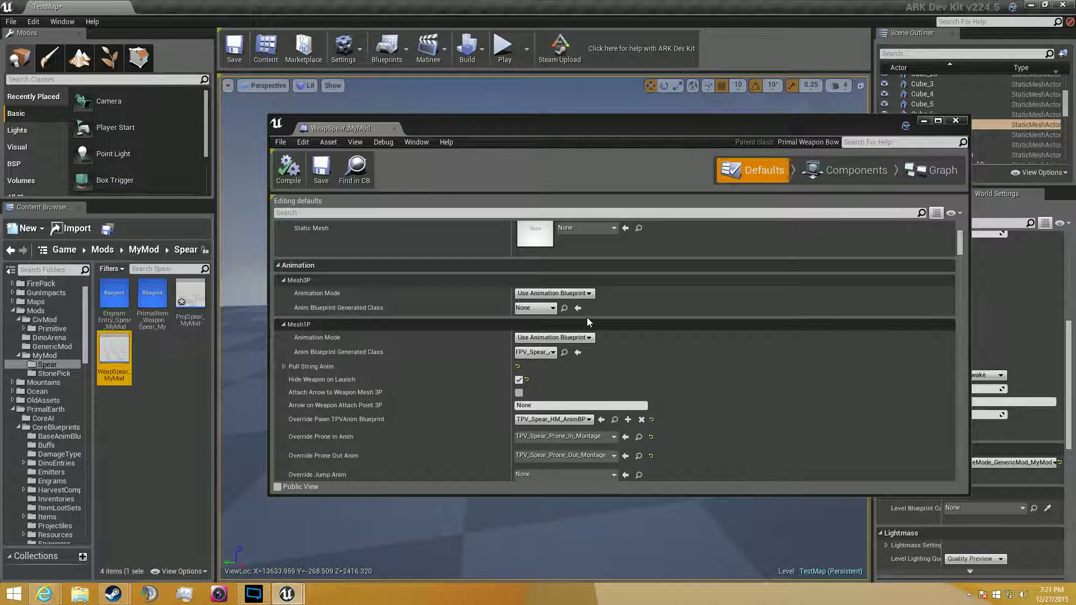
{"action": "scroll", "coordinate": [587, 317], "scroll_direction": "down", "scroll_amount": 2}
{"action": "scroll", "coordinate": [590, 316], "scroll_direction": "down", "scroll_amount": 8}
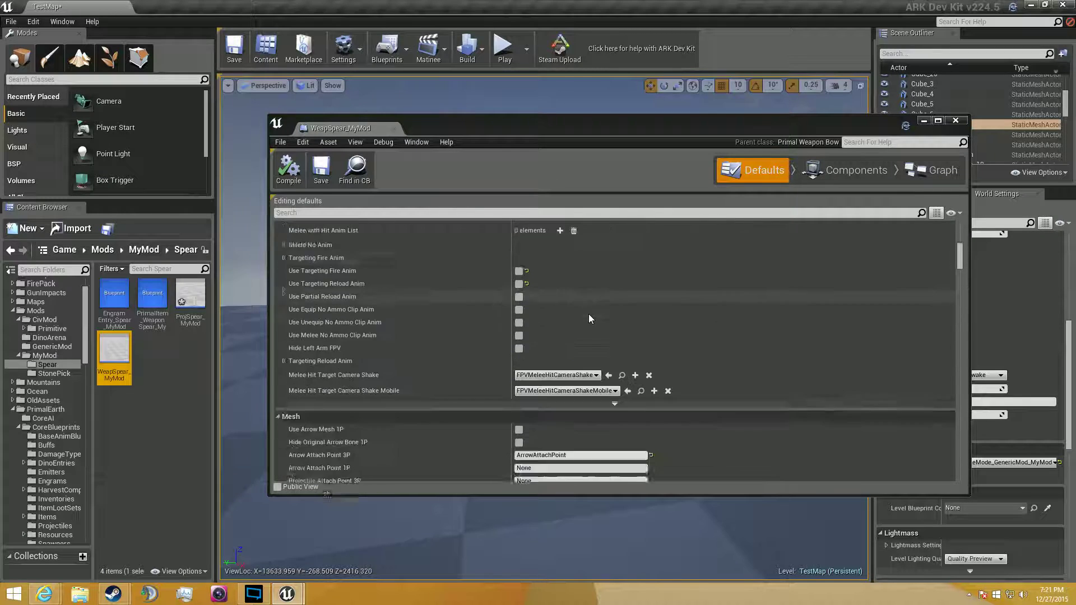
{"action": "scroll", "coordinate": [589, 315], "scroll_direction": "down", "scroll_amount": 7}
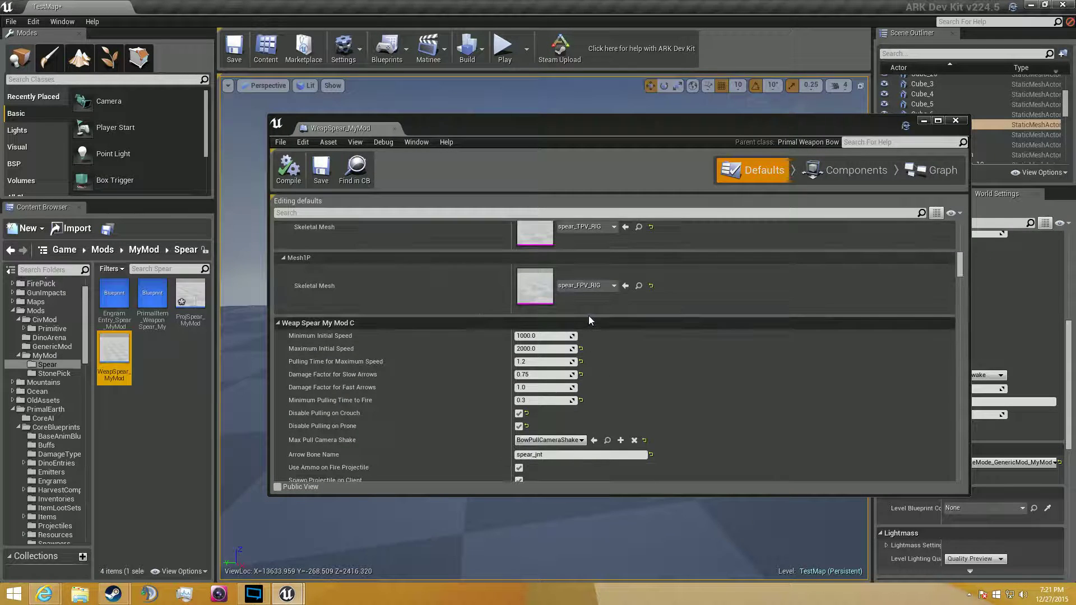
{"action": "scroll", "coordinate": [589, 315], "scroll_direction": "down", "scroll_amount": 6}
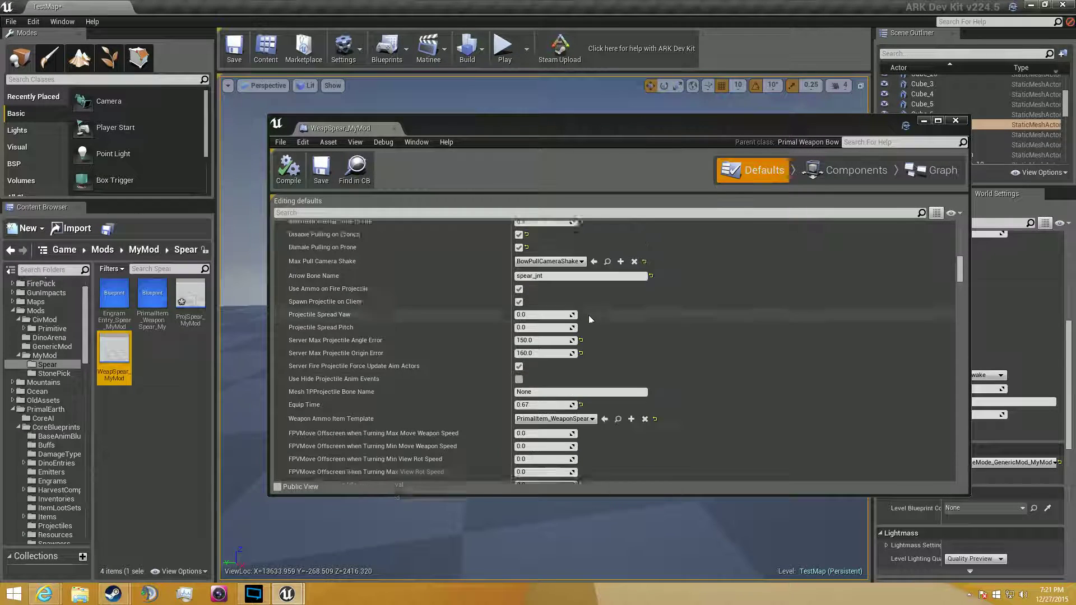
{"action": "left_click", "coordinate": [155, 290]}
{"action": "left_click", "coordinate": [605, 401]}
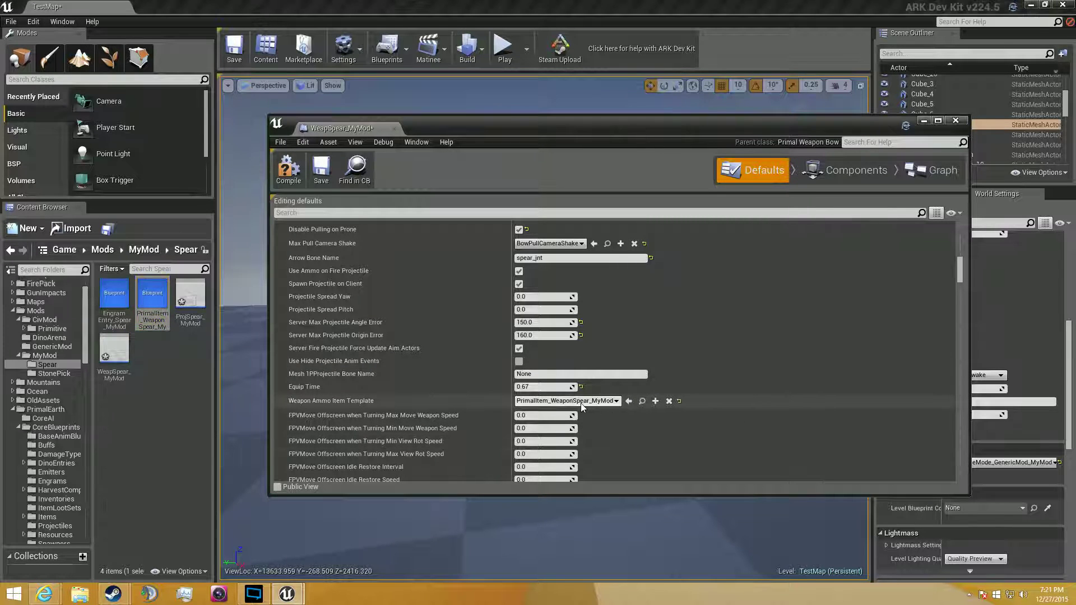
Step: Set the Projectile Class of WeapSpear_MyMod to ProjSpear_MyMod, and save and close the blueprint
{"action": "scroll", "coordinate": [664, 373], "scroll_direction": "down", "scroll_amount": 10}
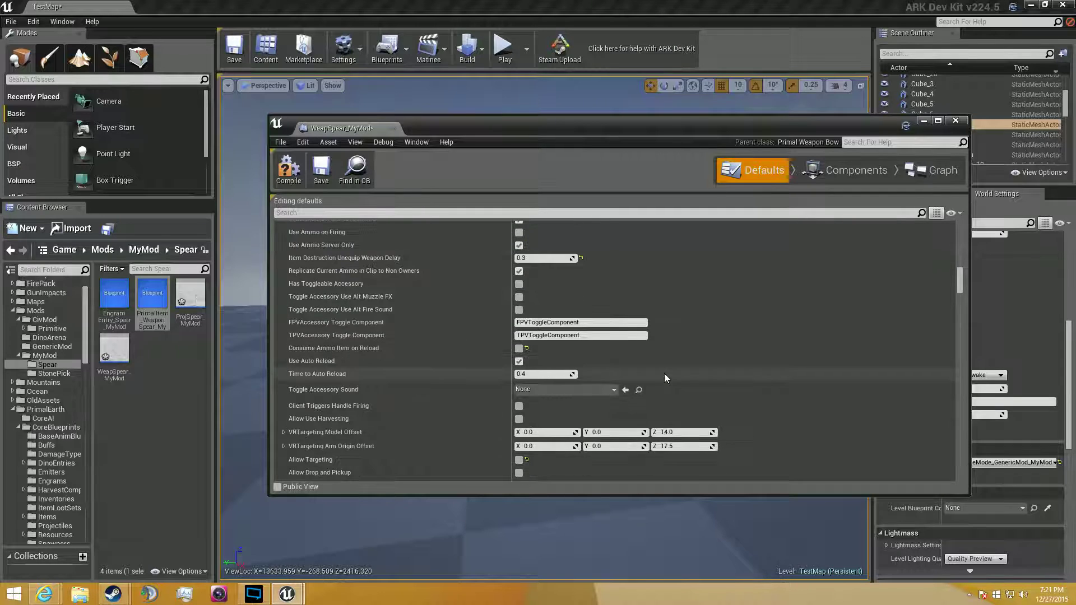
{"action": "scroll", "coordinate": [664, 373], "scroll_direction": "down", "scroll_amount": 10}
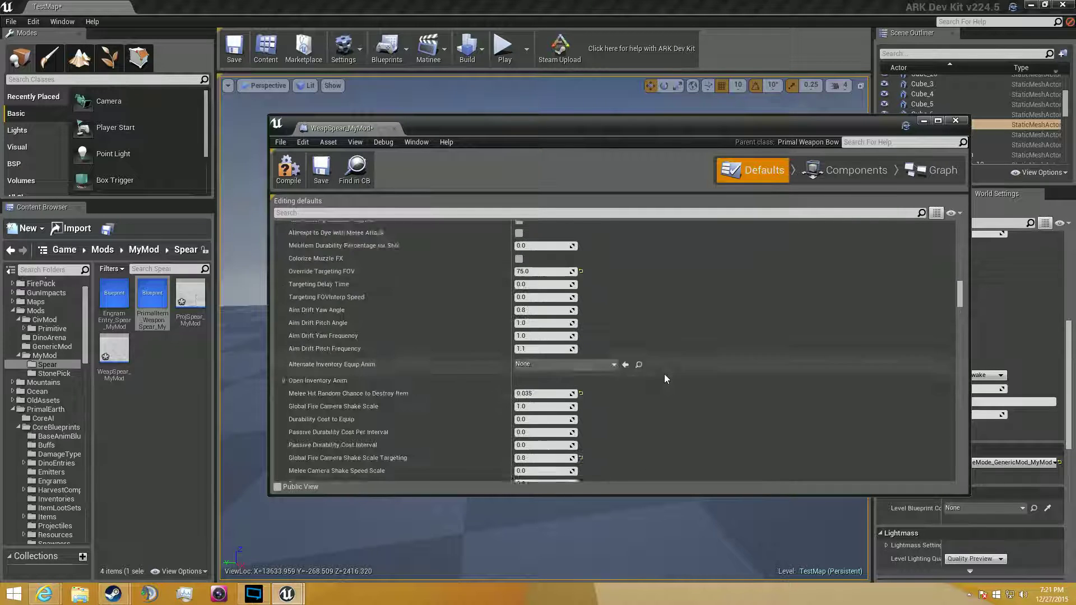
{"action": "scroll", "coordinate": [665, 375], "scroll_direction": "down", "scroll_amount": 10}
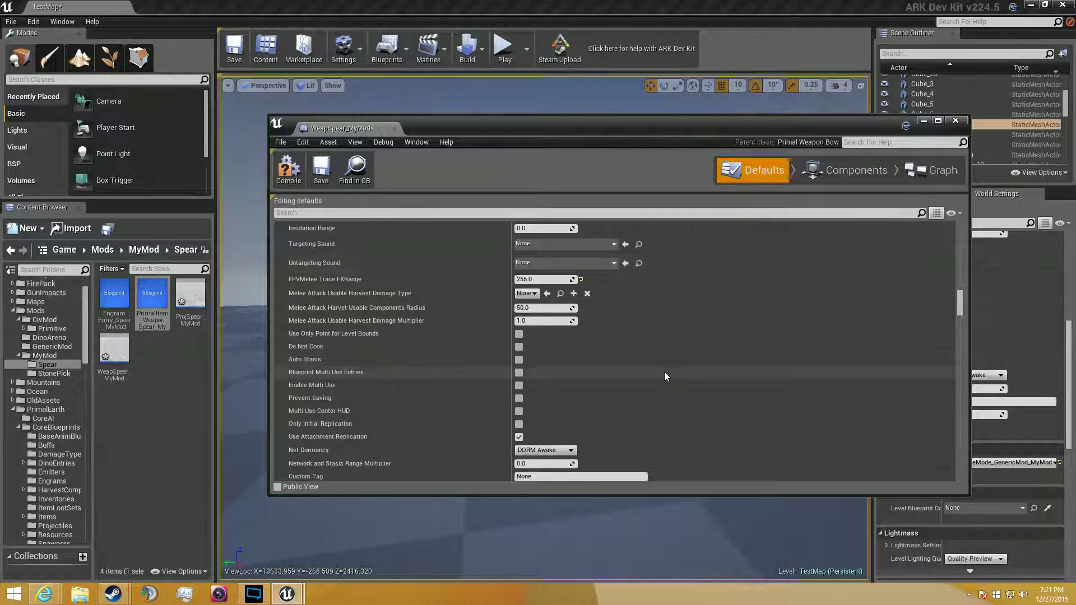
{"action": "scroll", "coordinate": [664, 372], "scroll_direction": "down", "scroll_amount": 10}
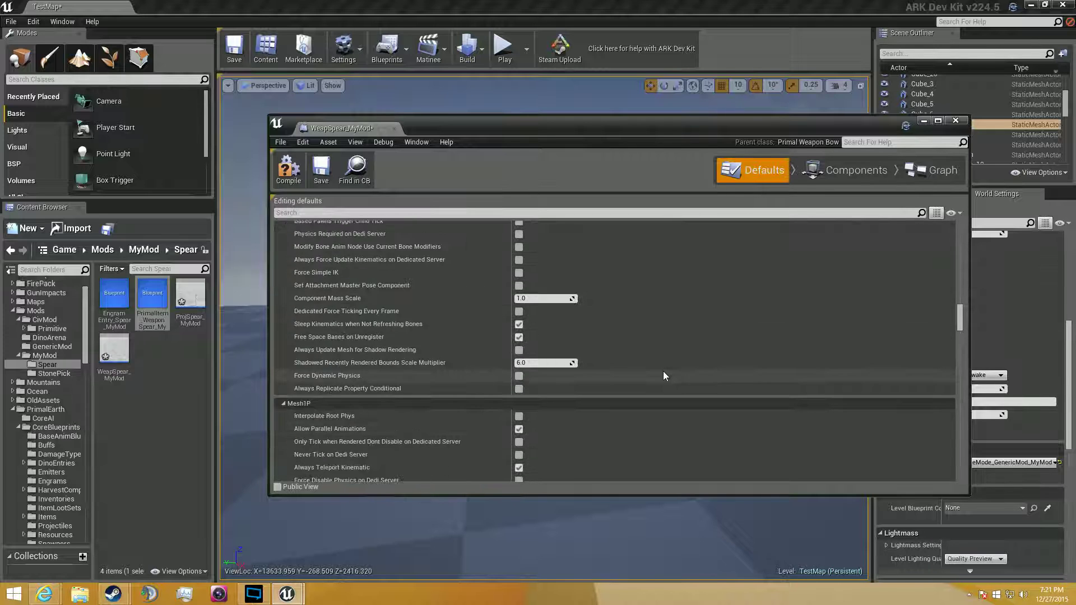
{"action": "scroll", "coordinate": [664, 374], "scroll_direction": "down", "scroll_amount": 10}
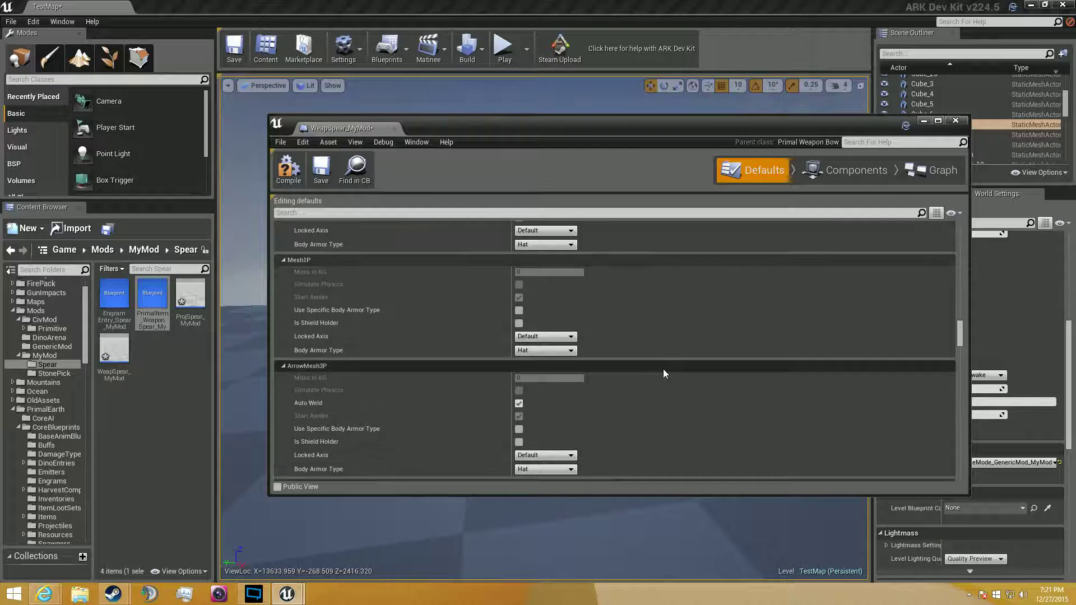
{"action": "scroll", "coordinate": [663, 374], "scroll_direction": "down", "scroll_amount": 10}
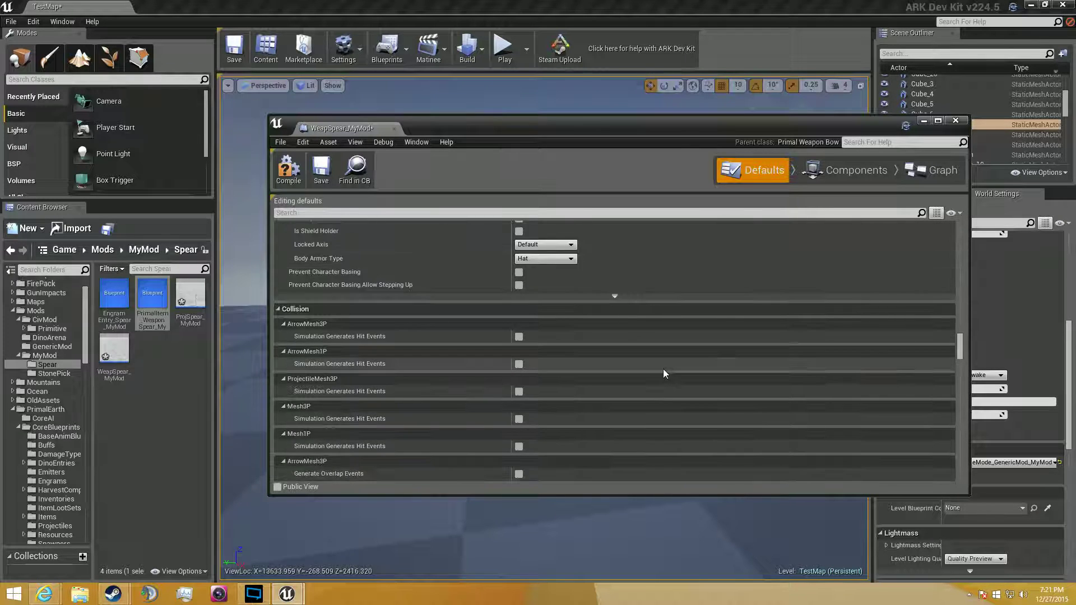
{"action": "scroll", "coordinate": [664, 374], "scroll_direction": "down", "scroll_amount": 10}
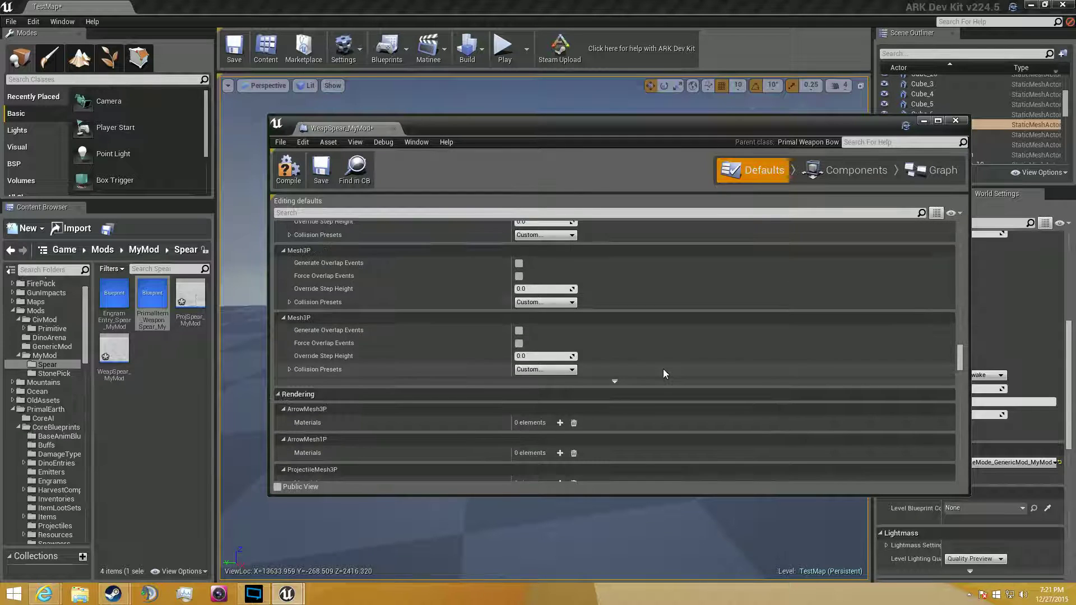
{"action": "scroll", "coordinate": [664, 374], "scroll_direction": "down", "scroll_amount": 10}
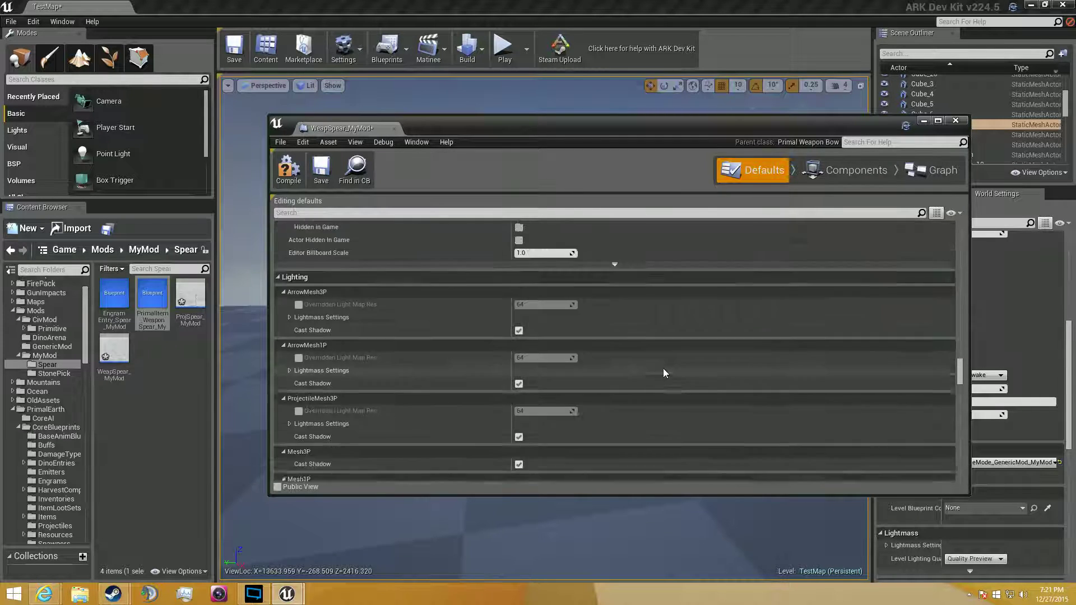
{"action": "scroll", "coordinate": [664, 373], "scroll_direction": "down", "scroll_amount": 10}
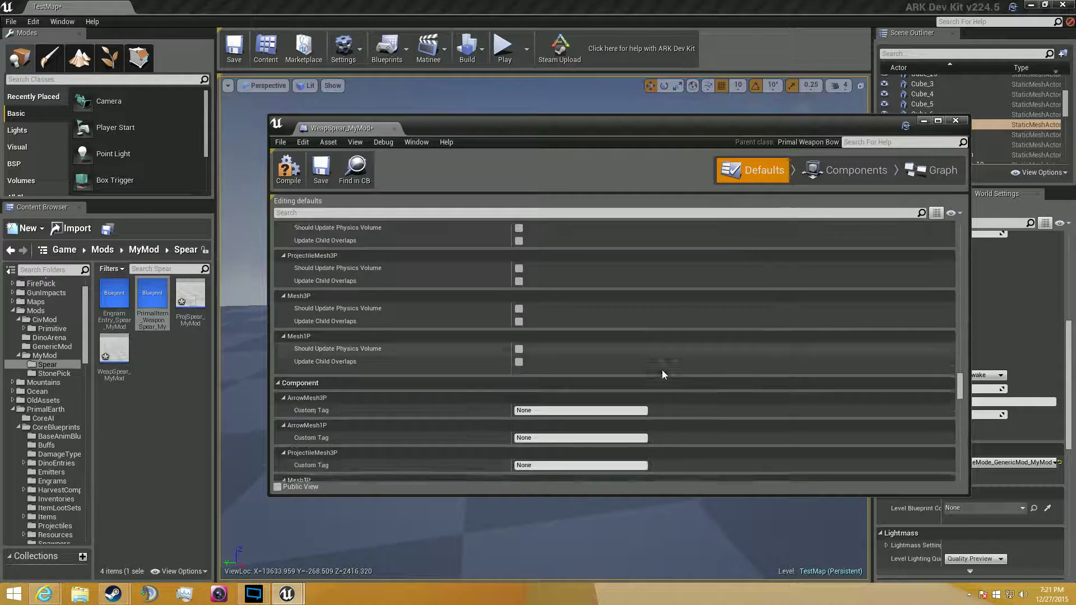
{"action": "scroll", "coordinate": [662, 374], "scroll_direction": "down", "scroll_amount": 10}
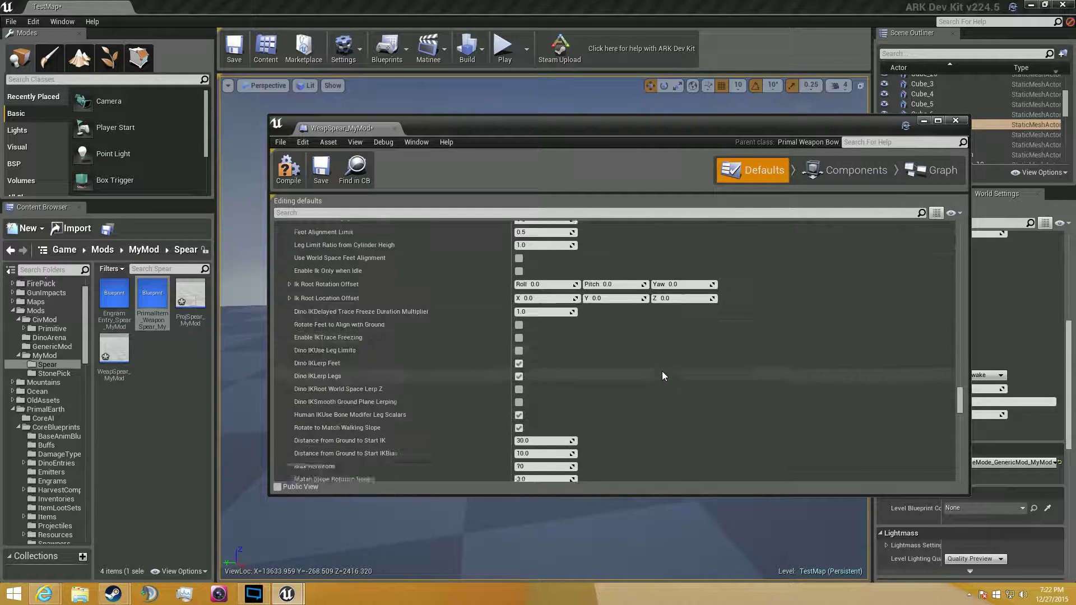
{"action": "scroll", "coordinate": [662, 372], "scroll_direction": "down", "scroll_amount": 10}
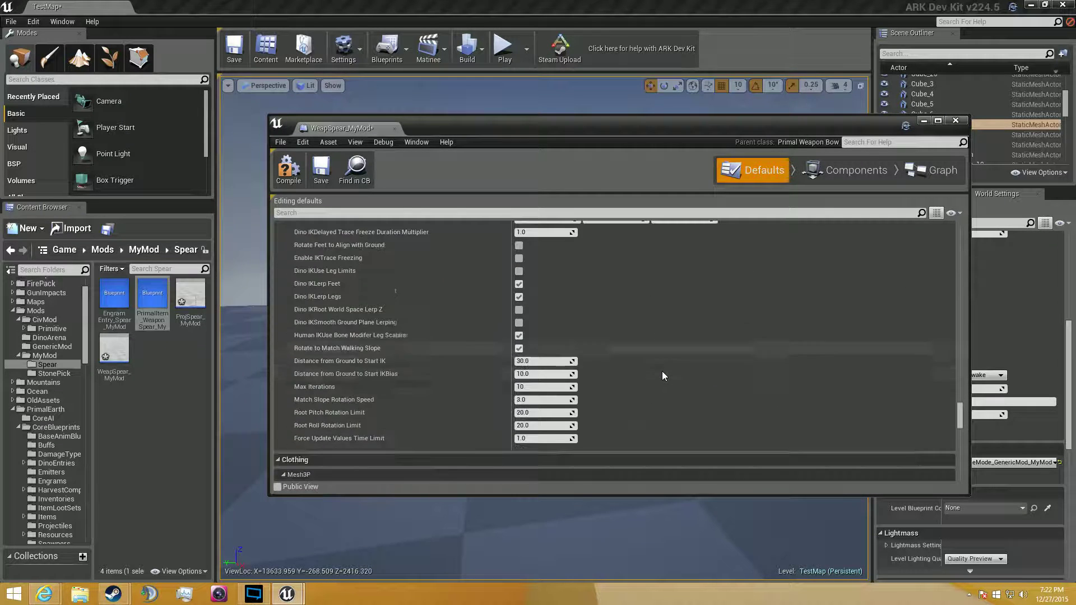
{"action": "scroll", "coordinate": [661, 371], "scroll_direction": "down", "scroll_amount": 8}
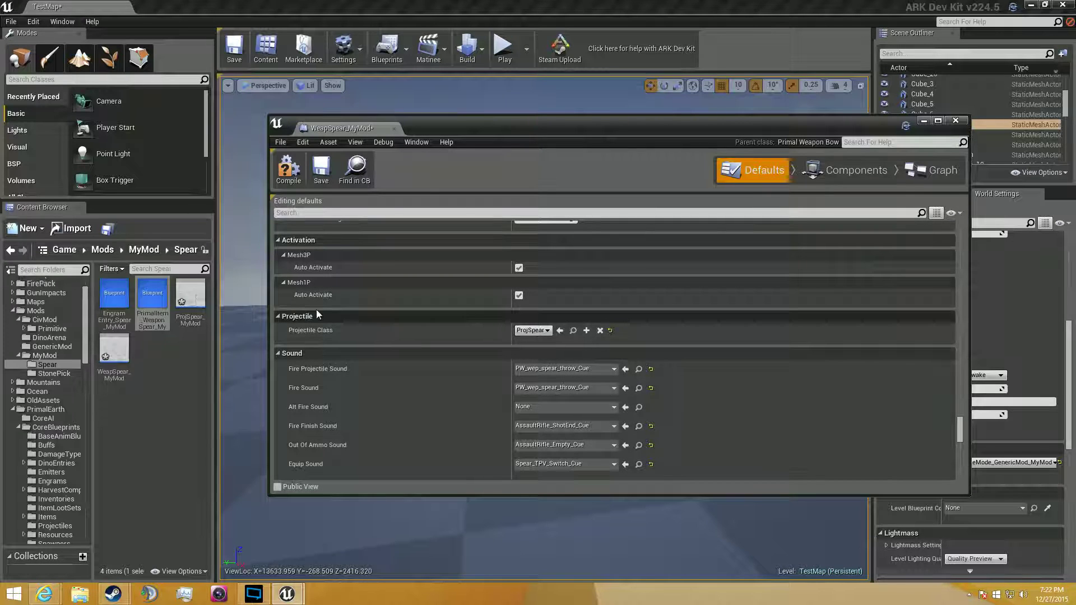
{"action": "left_click", "coordinate": [190, 297]}
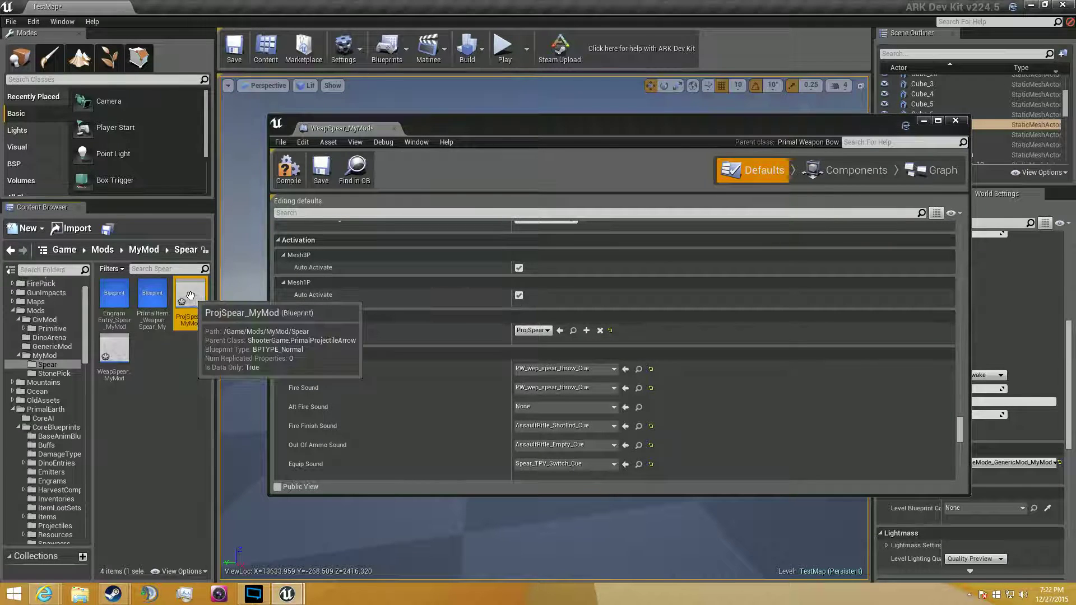
{"action": "left_click", "coordinate": [559, 331]}
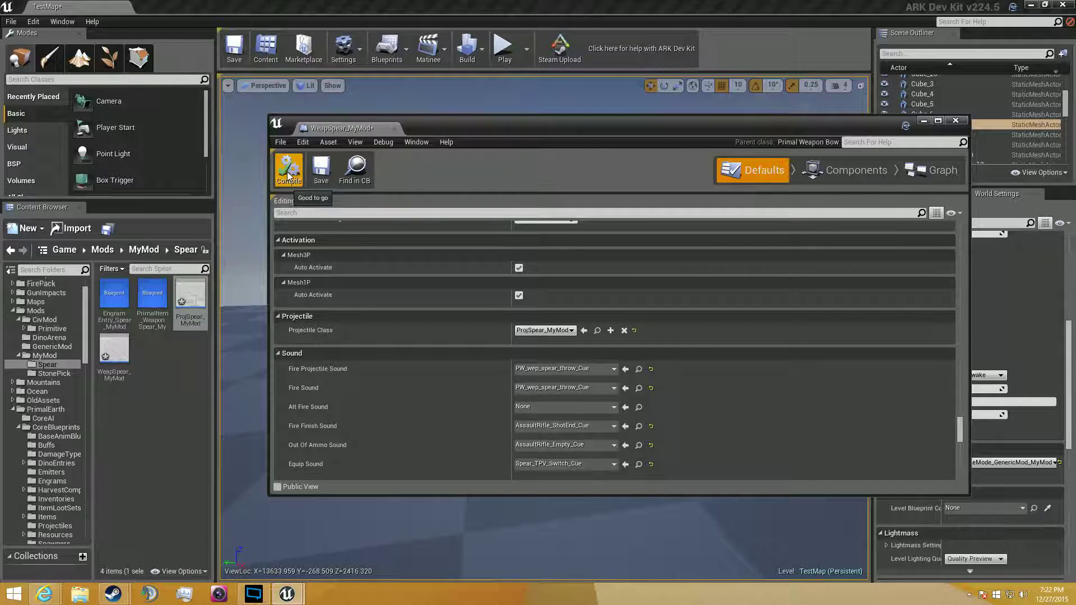
{"action": "left_click", "coordinate": [324, 175]}
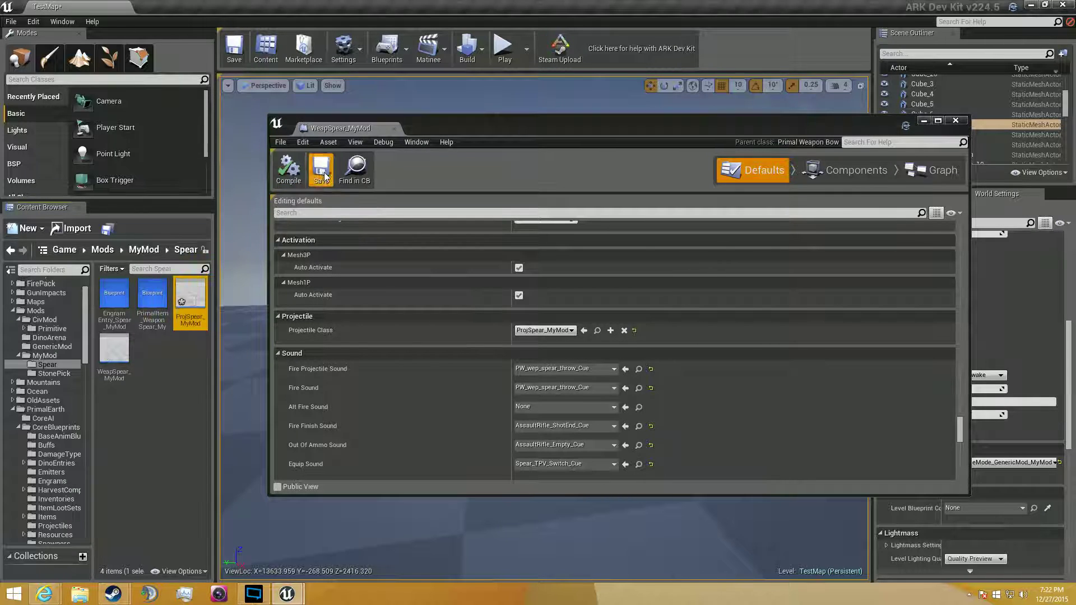
{"action": "left_click", "coordinate": [395, 129]}
Step: Reopen the ProjSpear_MyMod blueprint to save its pending changes, and close its editor
{"action": "double_click", "coordinate": [191, 297]}
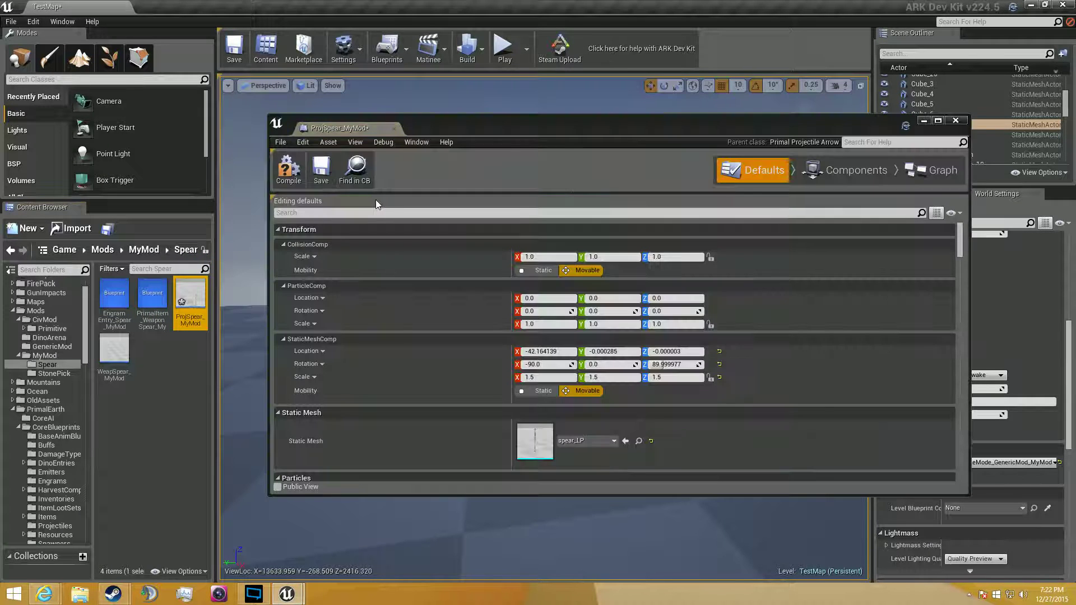
{"action": "left_click", "coordinate": [326, 174]}
{"action": "left_click", "coordinate": [395, 129]}
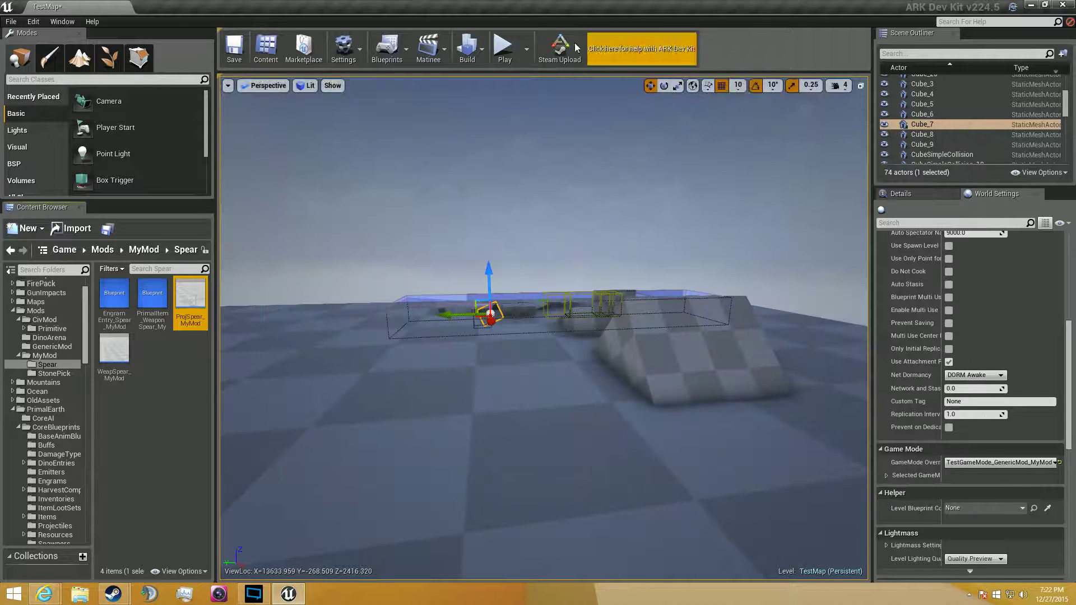
Step: Open the EngramEntry_Spear_MyMod blueprint, set its Blue Print Entry to PrimalItem_WeaponSpear_MyMod, and compile and save it
{"action": "mouse_move", "coordinate": [111, 360]}
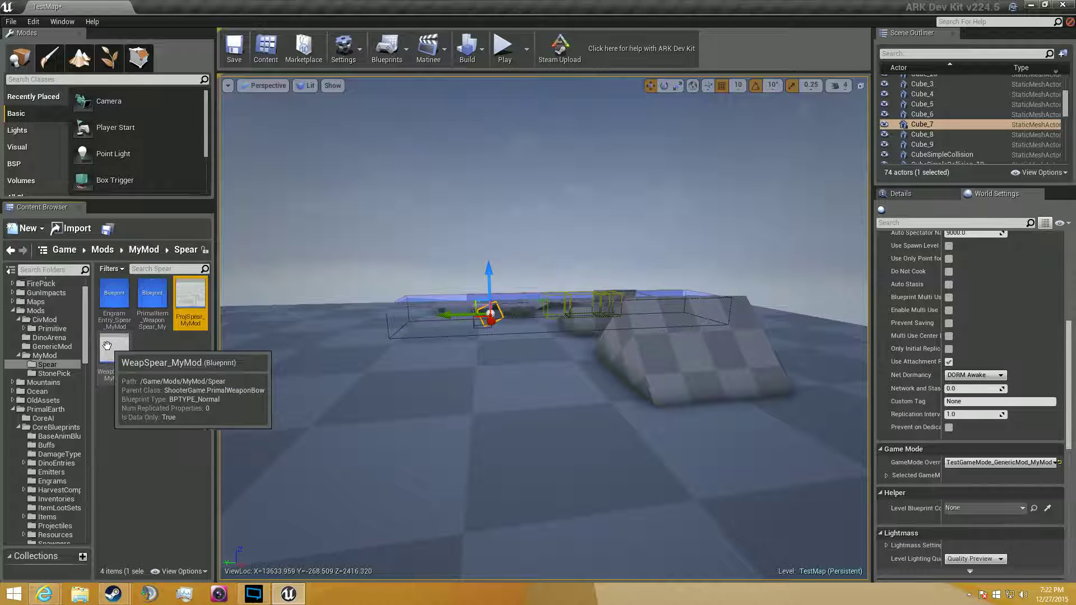
{"action": "double_click", "coordinate": [112, 301]}
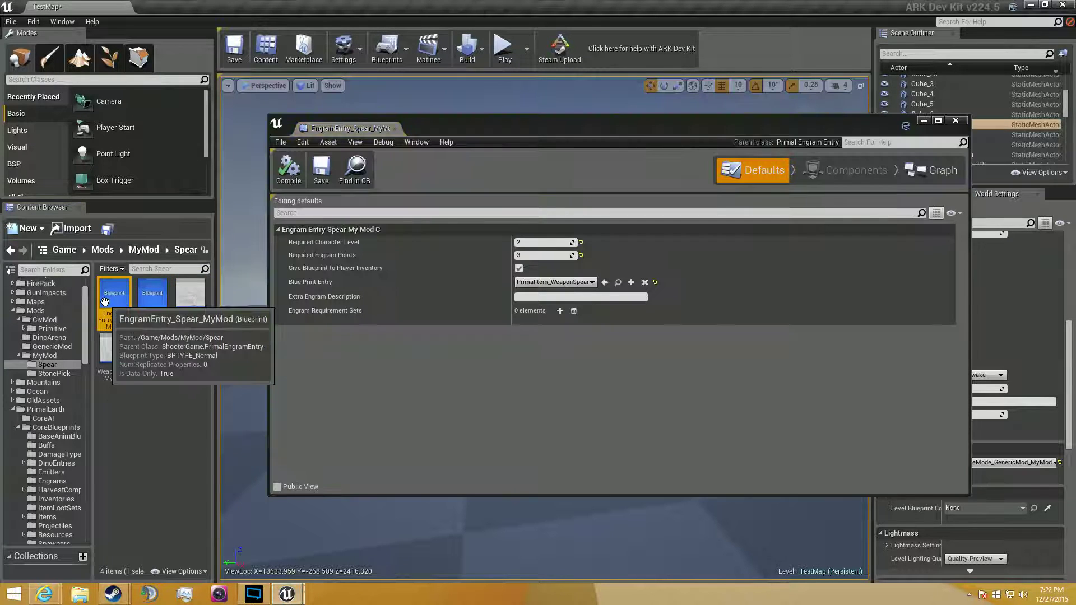
{"action": "left_click", "coordinate": [560, 286]}
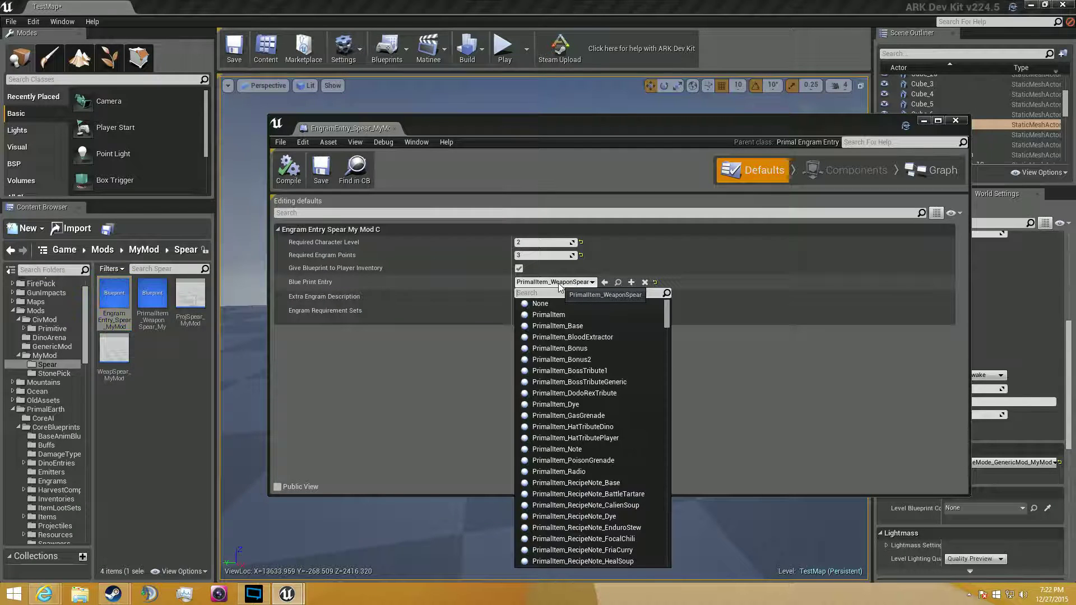
{"action": "left_click", "coordinate": [559, 286]}
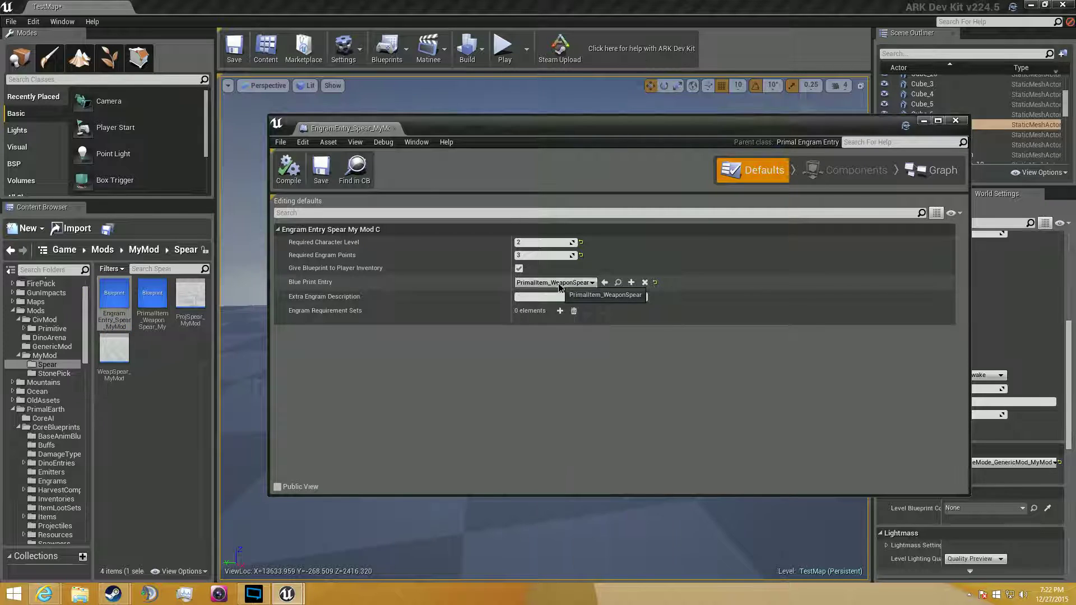
{"action": "left_click", "coordinate": [618, 282]}
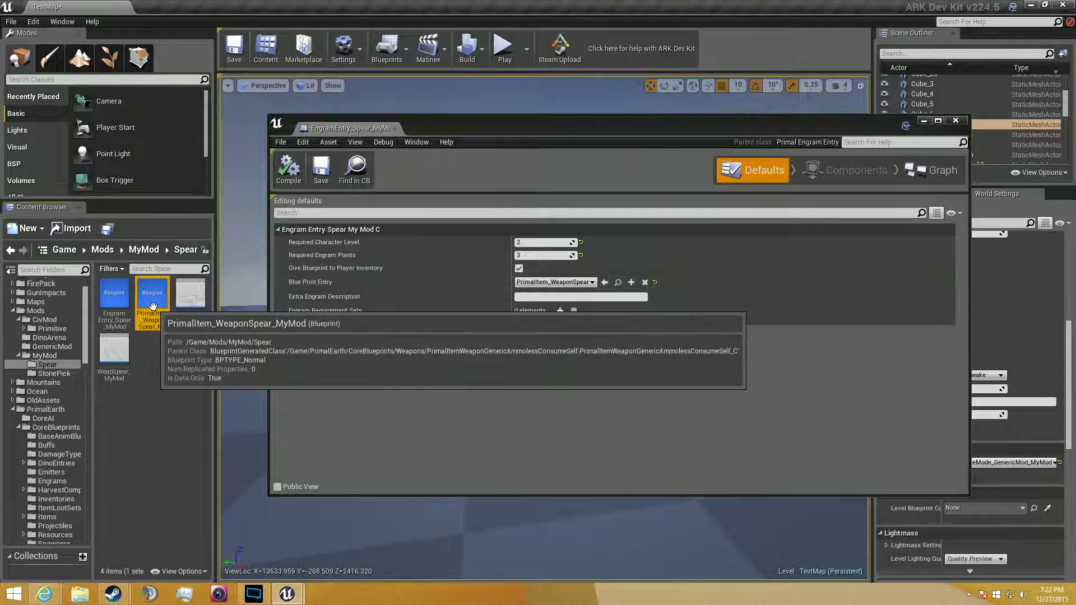
{"action": "left_click", "coordinate": [604, 283]}
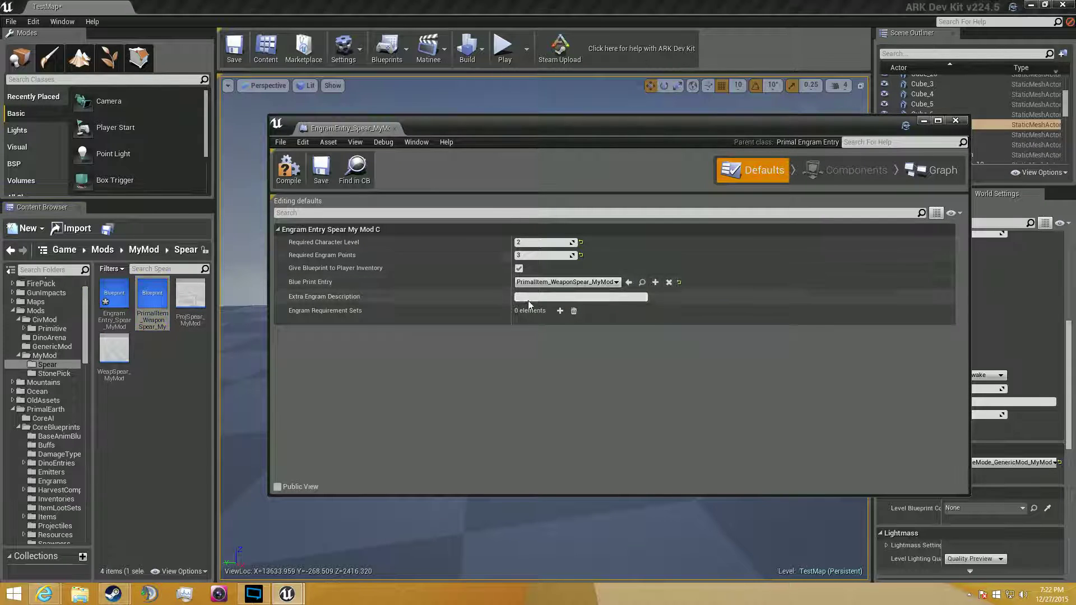
{"action": "left_click", "coordinate": [298, 180]}
{"action": "left_click", "coordinate": [312, 174]}
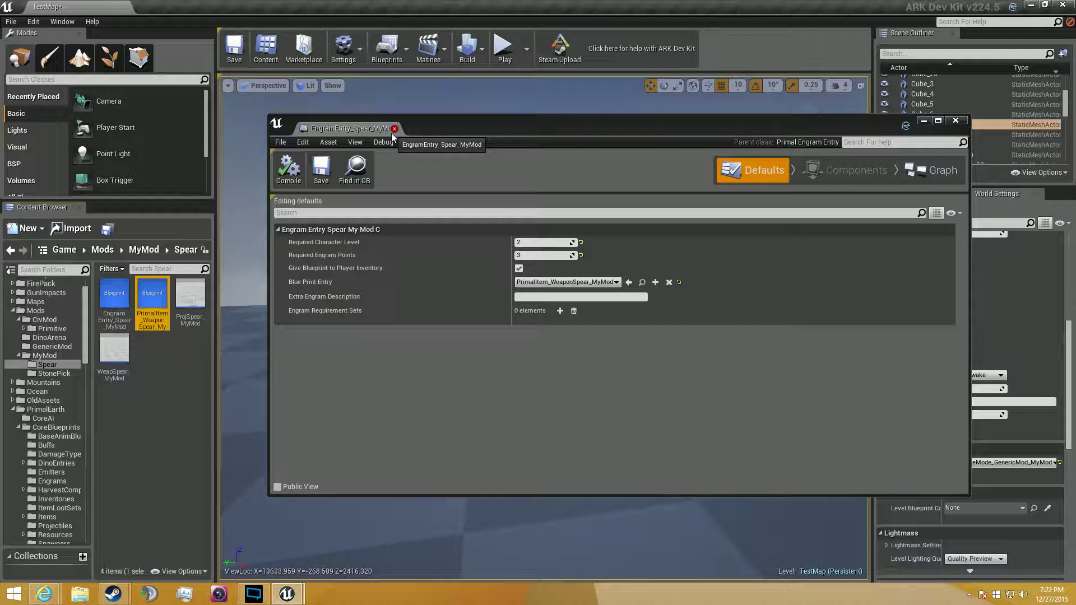
Step: Set the Required Character Level of EngramEntry_Spear_MyMod to 0, compile and save the blueprint, and close its editor
{"action": "left_click", "coordinate": [546, 240]}
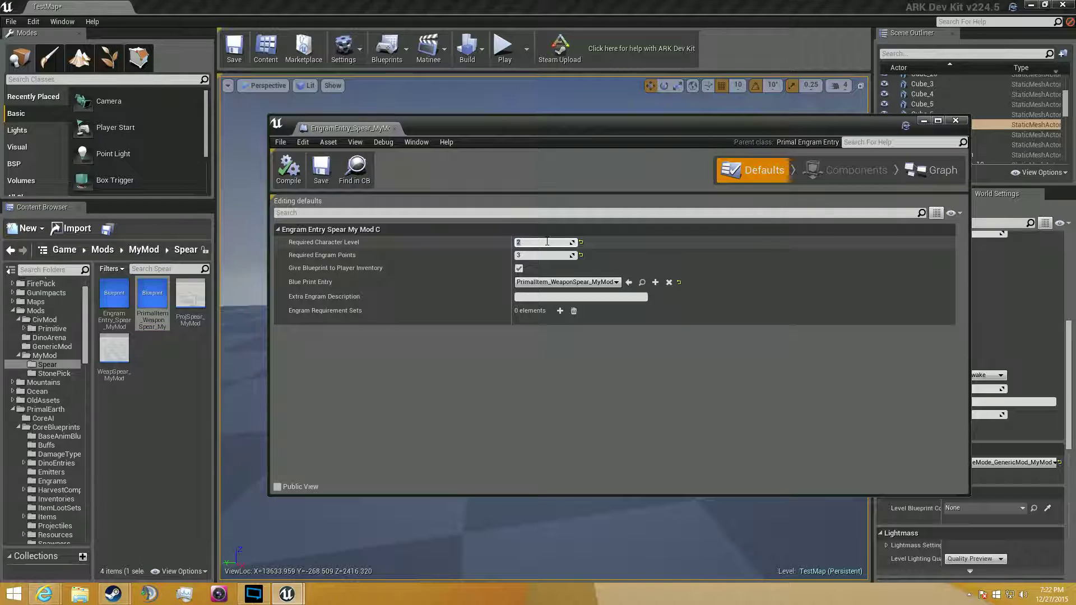
{"action": "type", "text": "0"}
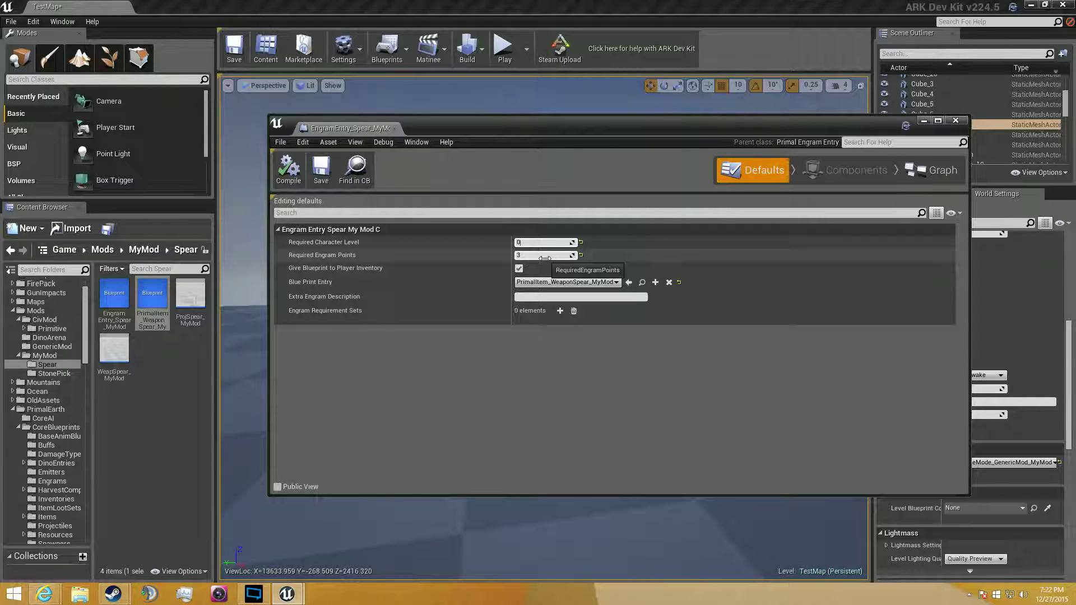
{"action": "left_click", "coordinate": [289, 167]}
{"action": "left_click", "coordinate": [358, 165]}
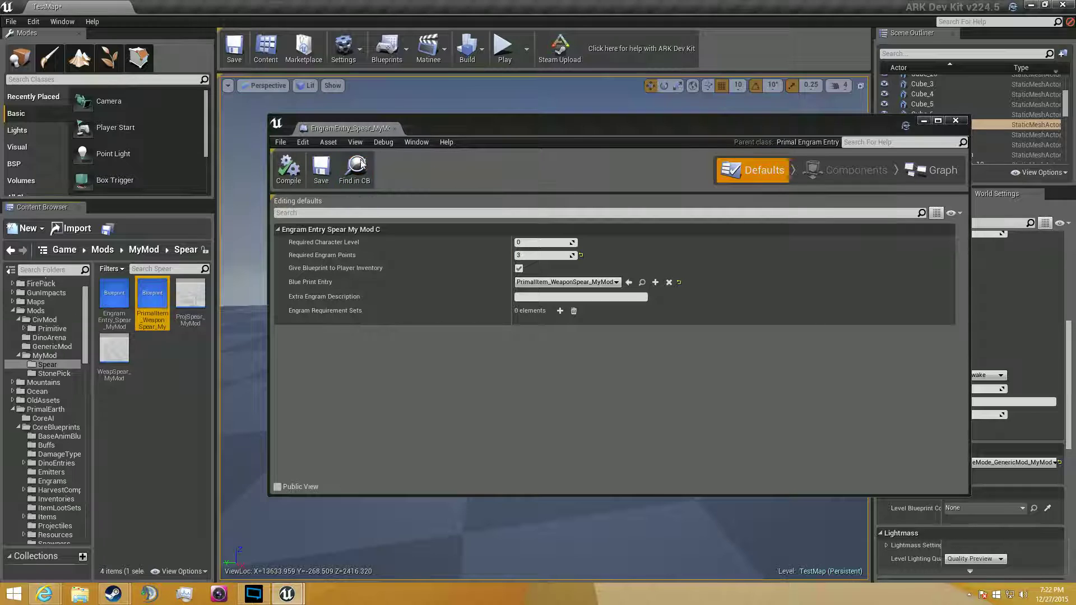
{"action": "left_click", "coordinate": [395, 129]}
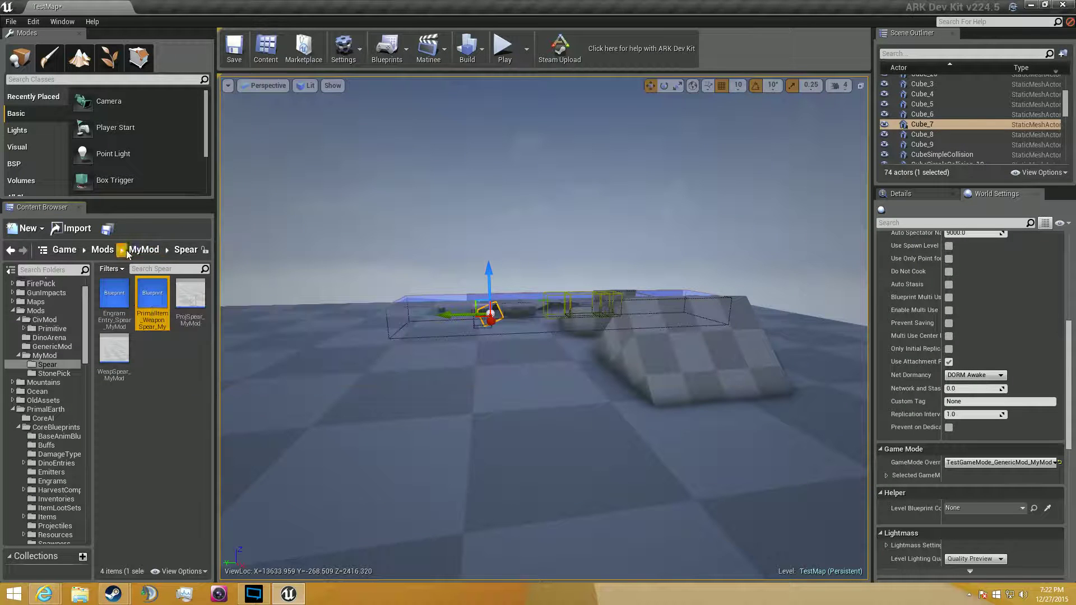
Step: In MyMod's PrimalGameData_BP_GenericMod_MyMod blueprint, add EngramEntry_Spear_MyMod to the Additional Engram Blueprint Classes and save the blueprint
{"action": "left_click", "coordinate": [144, 250]}
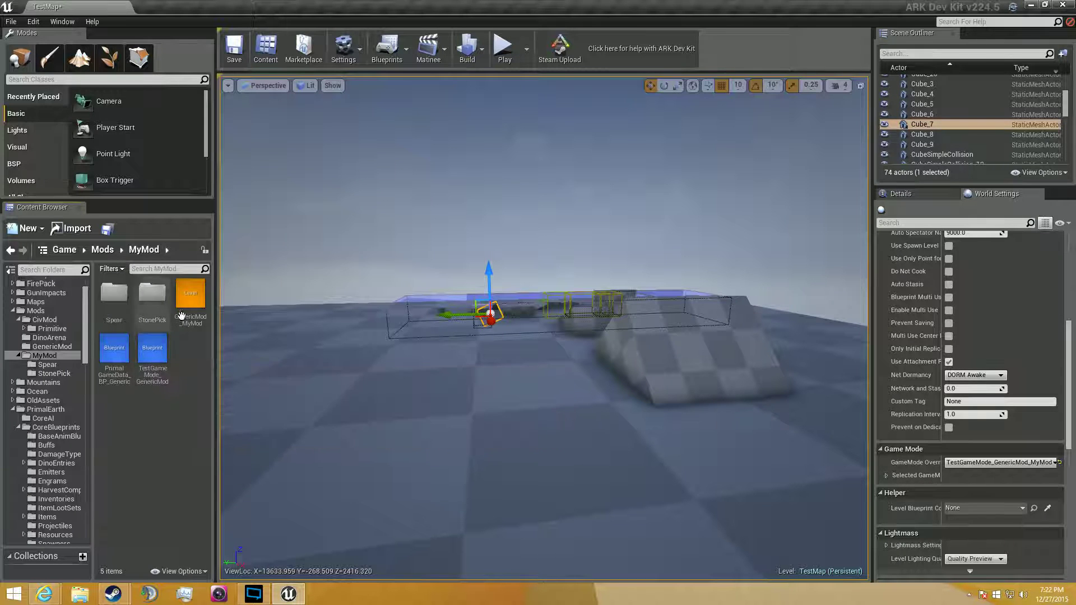
{"action": "left_click", "coordinate": [119, 359]}
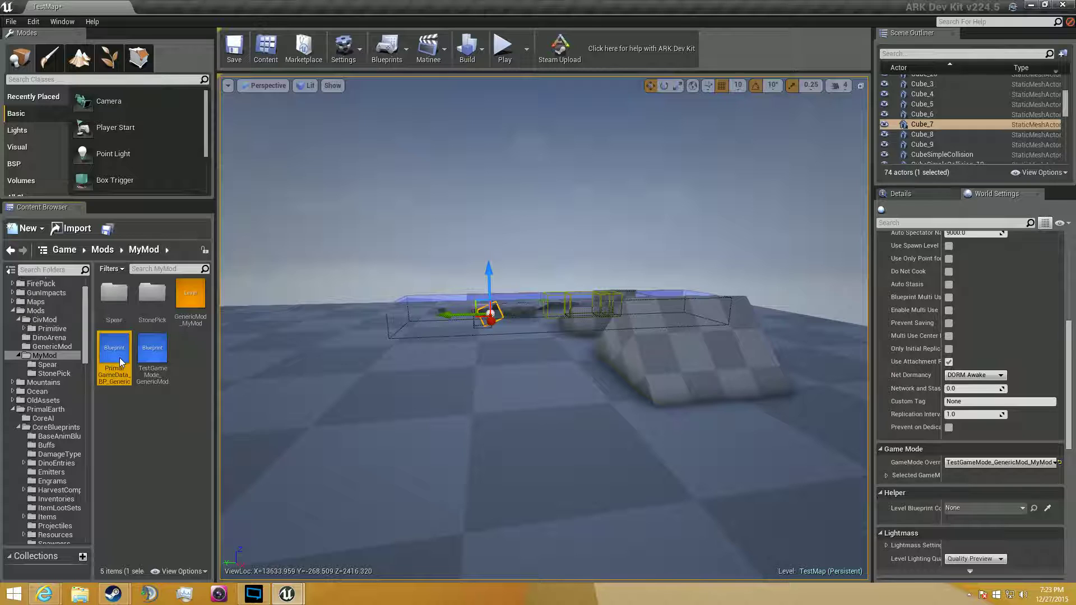
{"action": "double_click", "coordinate": [131, 359]}
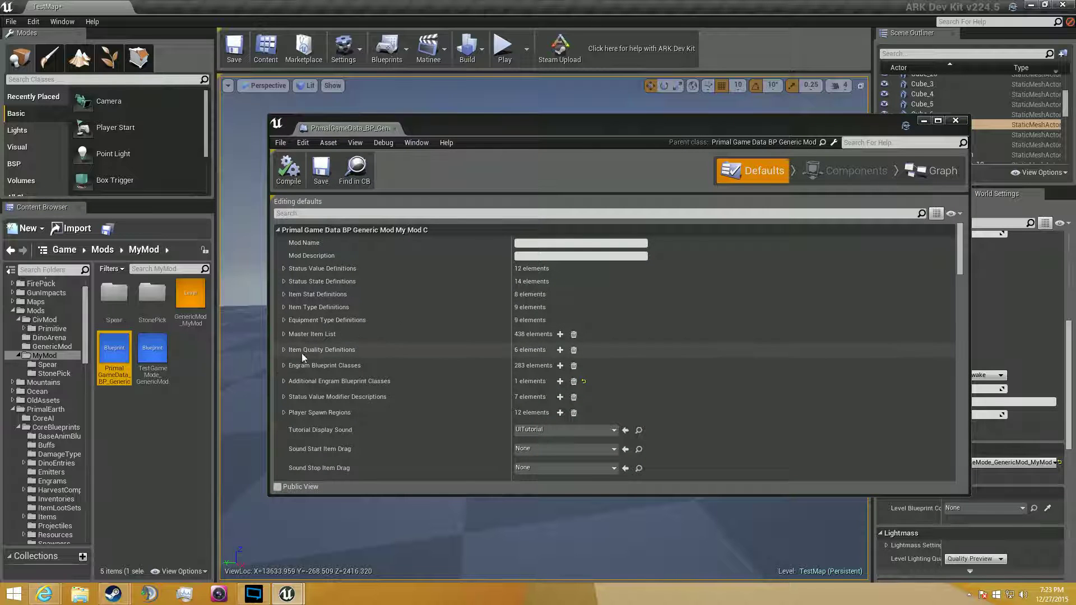
{"action": "left_click", "coordinate": [284, 365]}
{"action": "scroll", "coordinate": [295, 365], "scroll_direction": "down", "scroll_amount": 2}
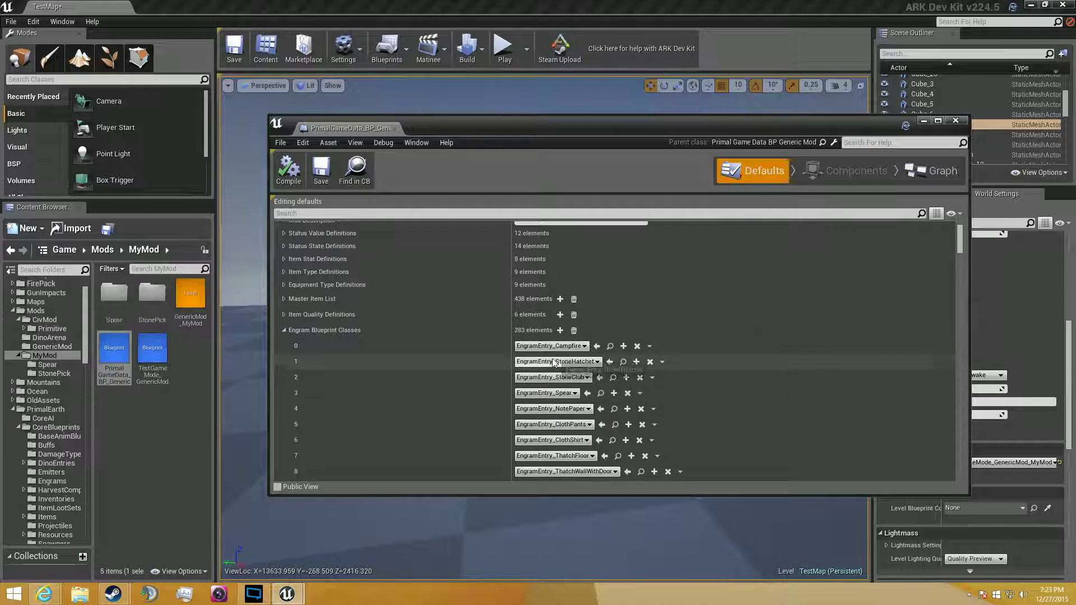
{"action": "left_click", "coordinate": [281, 331]}
{"action": "left_click", "coordinate": [284, 345]}
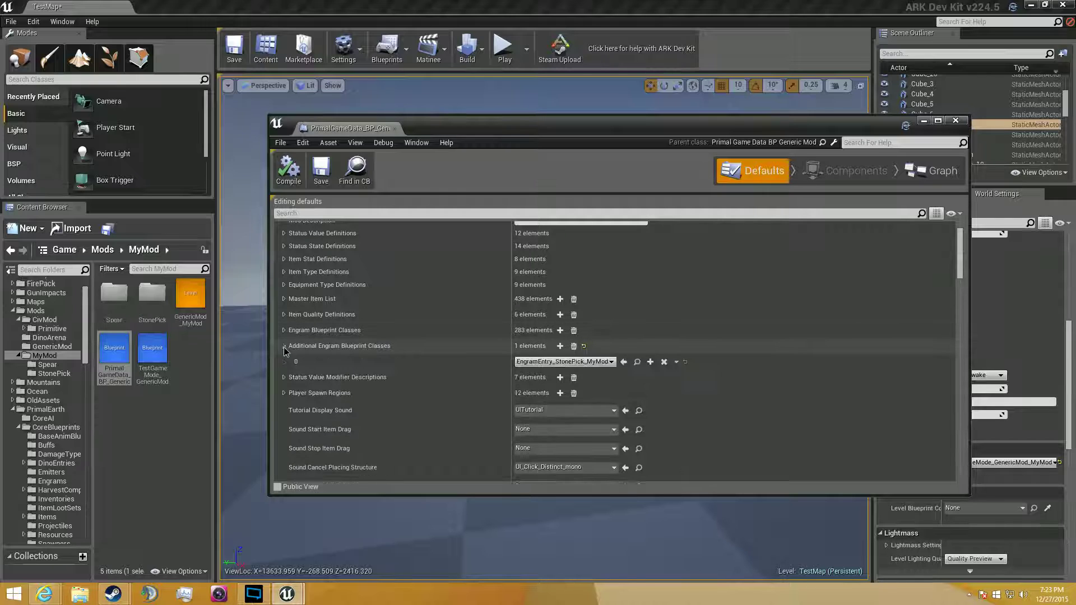
{"action": "left_click", "coordinate": [560, 346]}
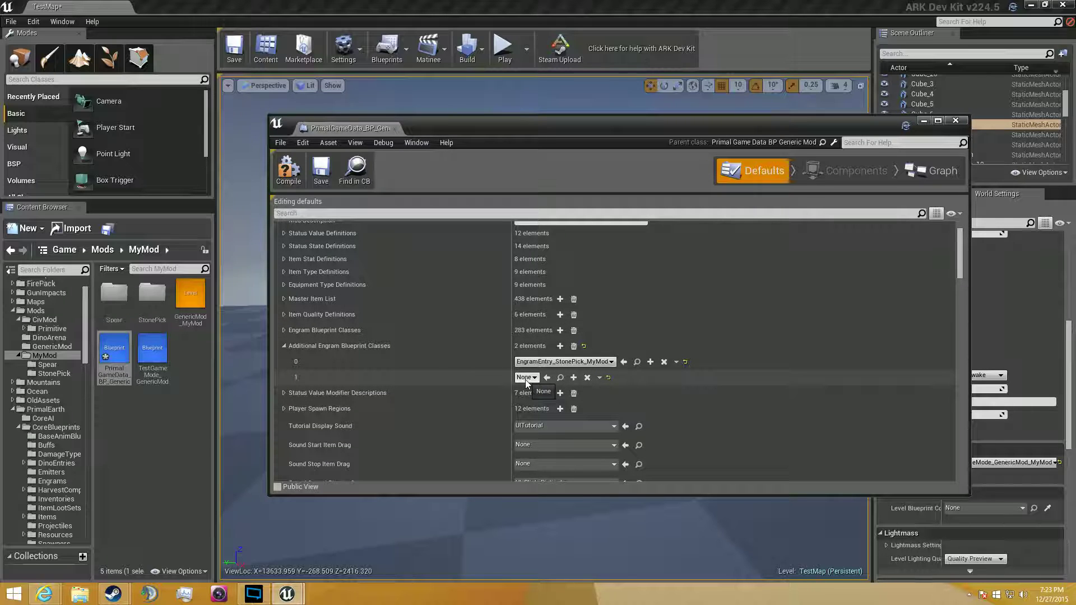
{"action": "left_click", "coordinate": [526, 377]}
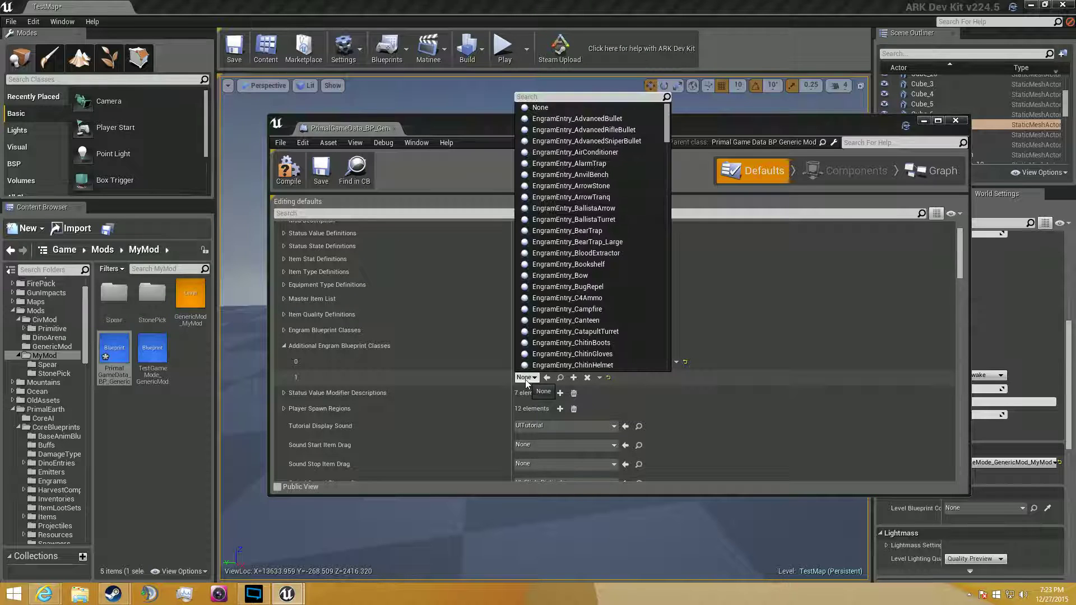
{"action": "type", "text": "mymod"}
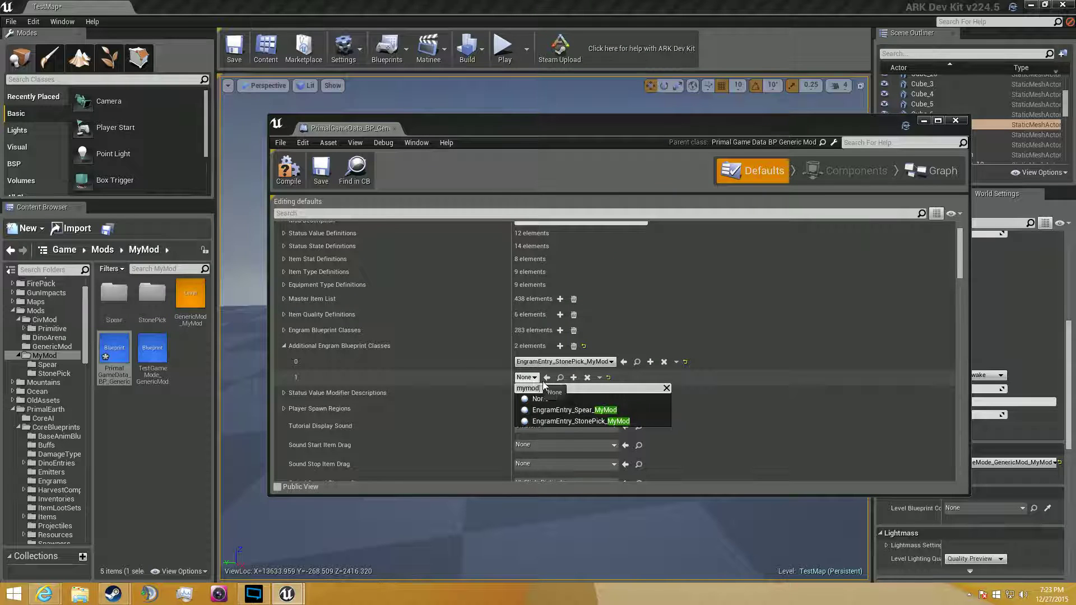
{"action": "left_click", "coordinate": [566, 410]}
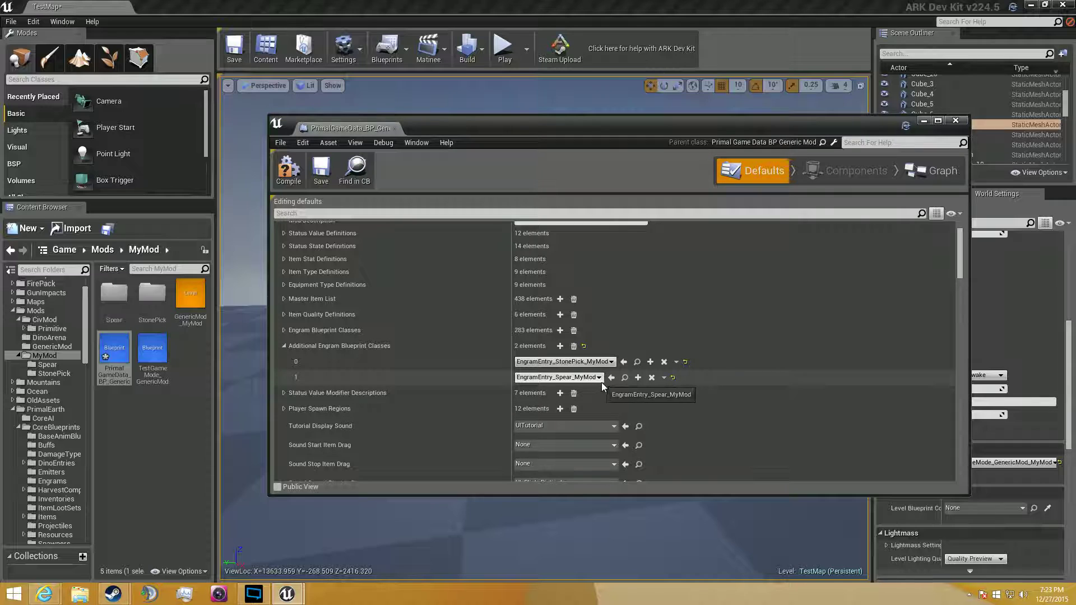
{"action": "left_click", "coordinate": [329, 171]}
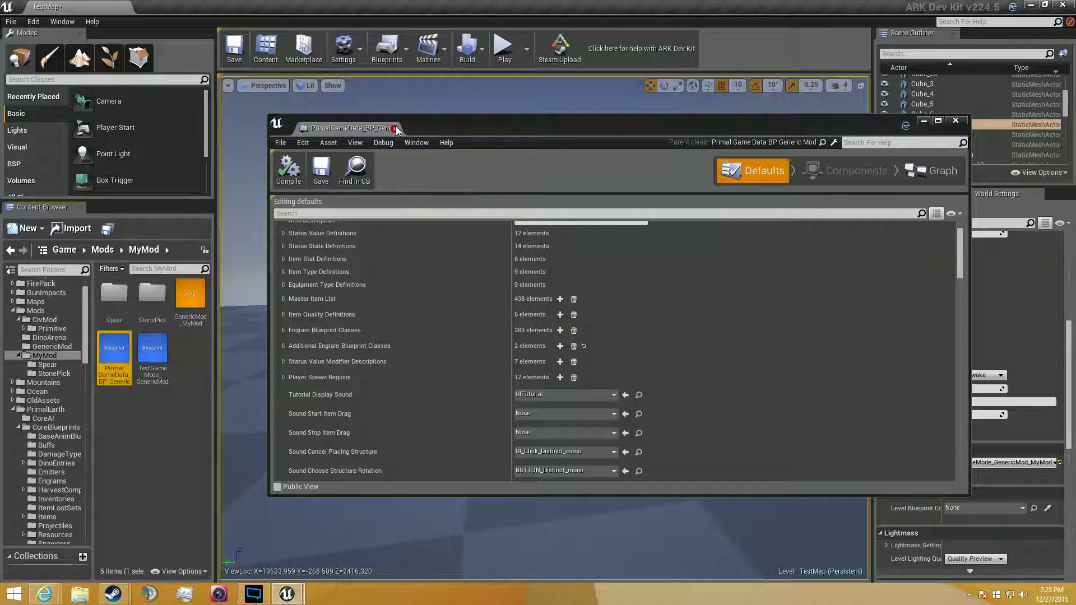
Step: Play-test the level and check the Spear entry at the end of the survivor's engram list
{"action": "left_click", "coordinate": [308, 96]}
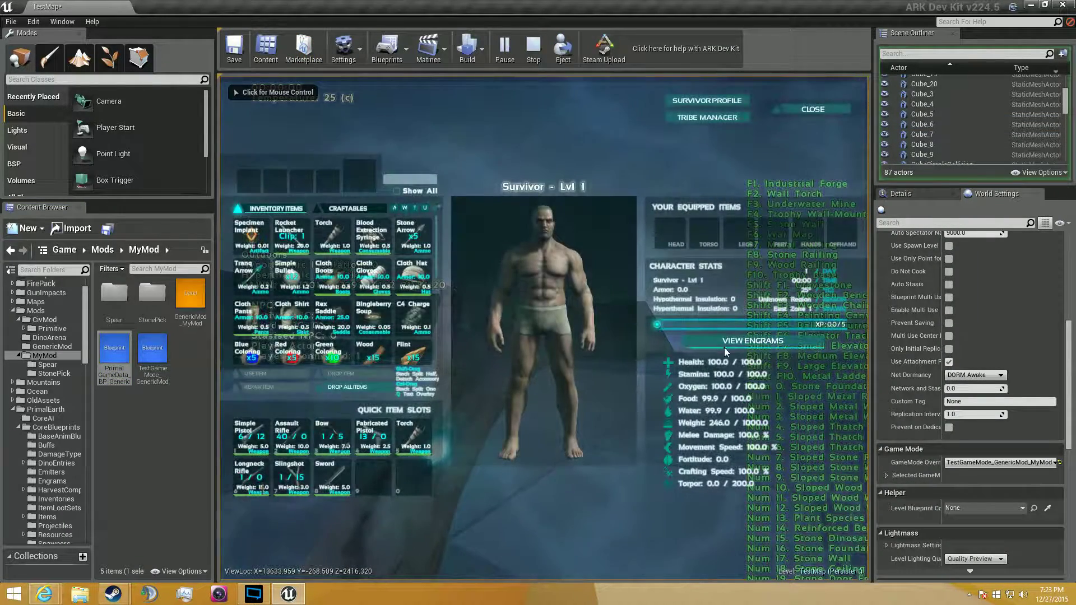
{"action": "left_click", "coordinate": [754, 342]}
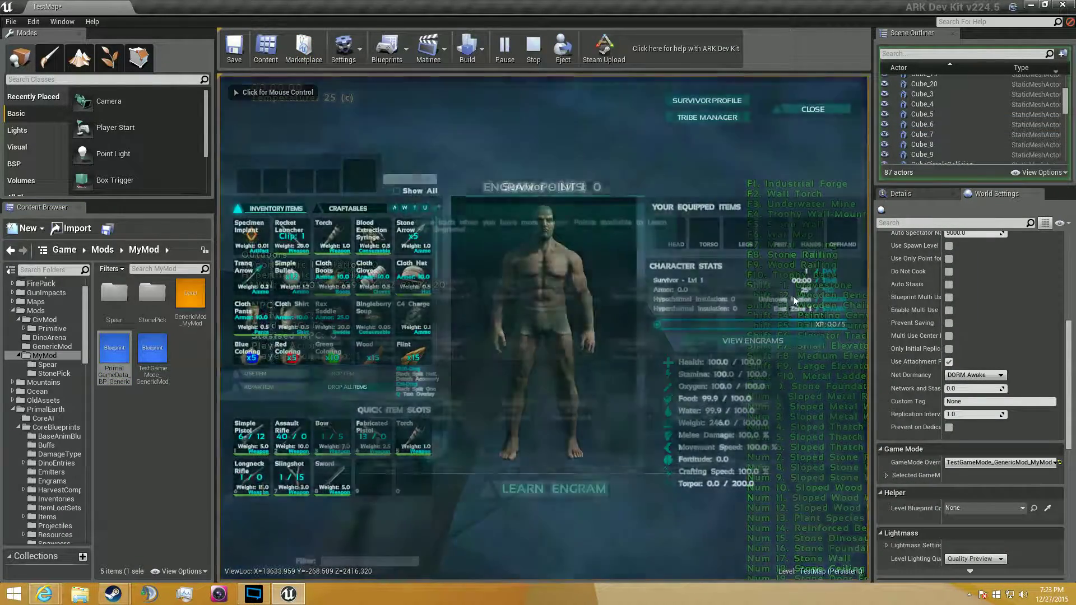
{"action": "left_click_drag", "start_coordinate": [818, 303], "coordinate": [736, 485]}
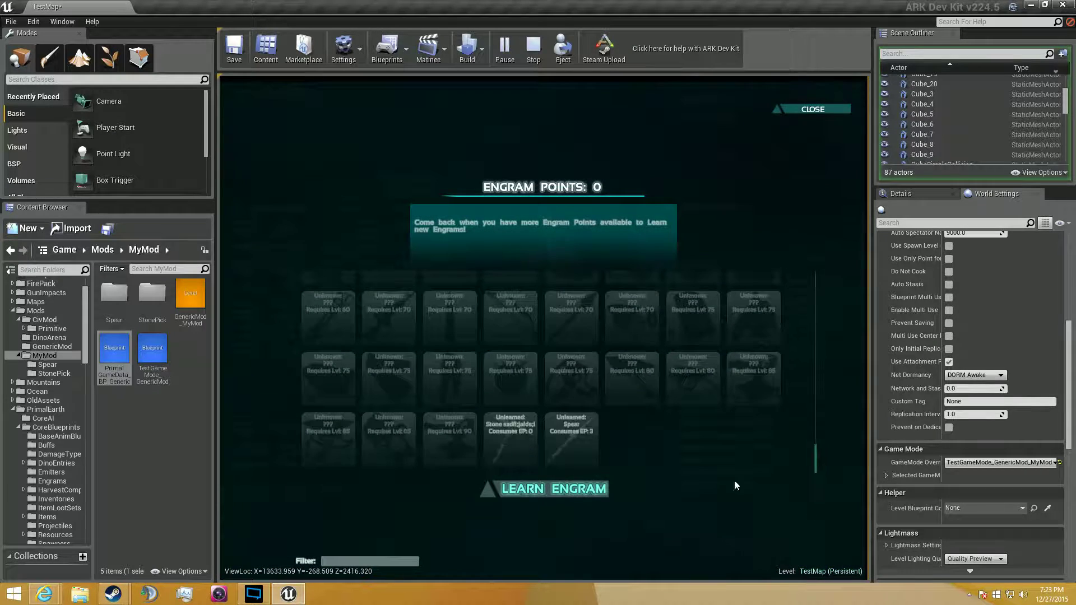
{"action": "left_click", "coordinate": [574, 417]}
{"action": "key", "text": "Escape"}
{"action": "key", "text": "Escape"}
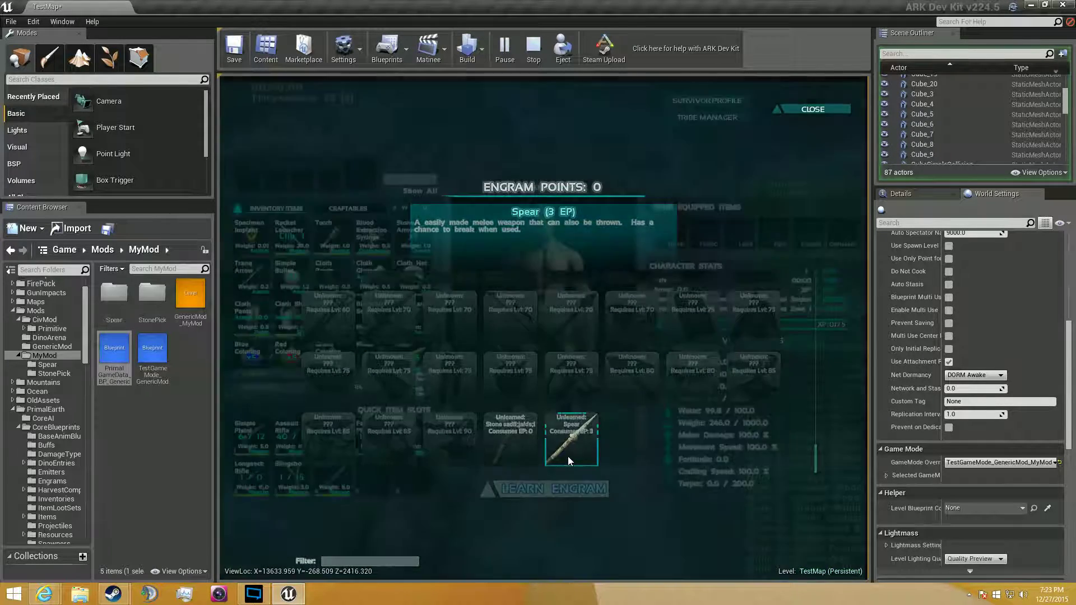
Step: Run the GiveEngrams console command, and give the survivor a supply of every crafting resource through the console
{"action": "key", "text": "Tab"}
{"action": "type", "text": "giveen"}
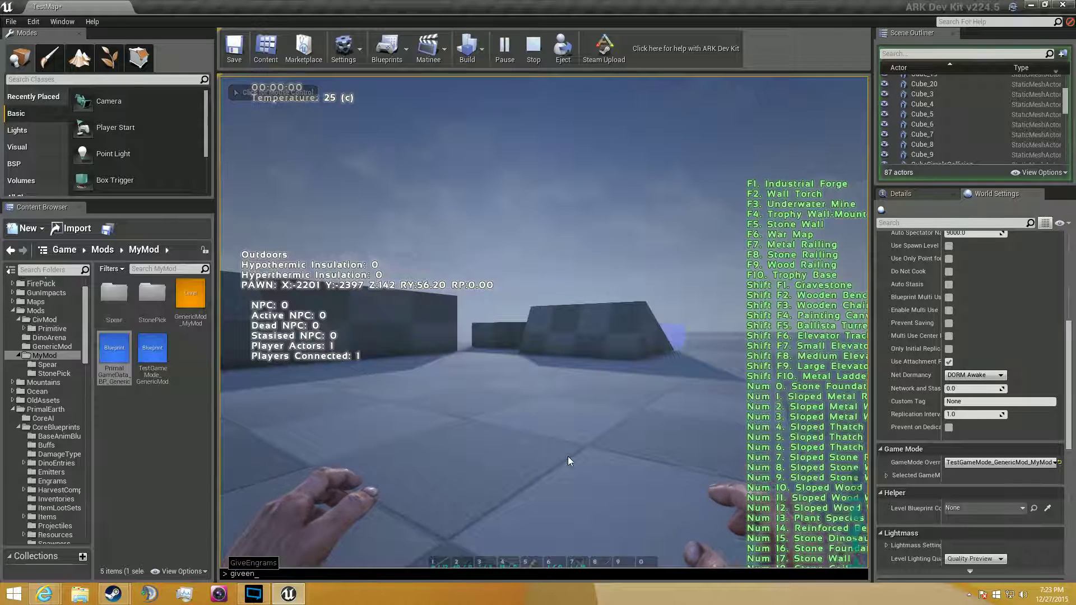
{"action": "key", "text": "Tab"}
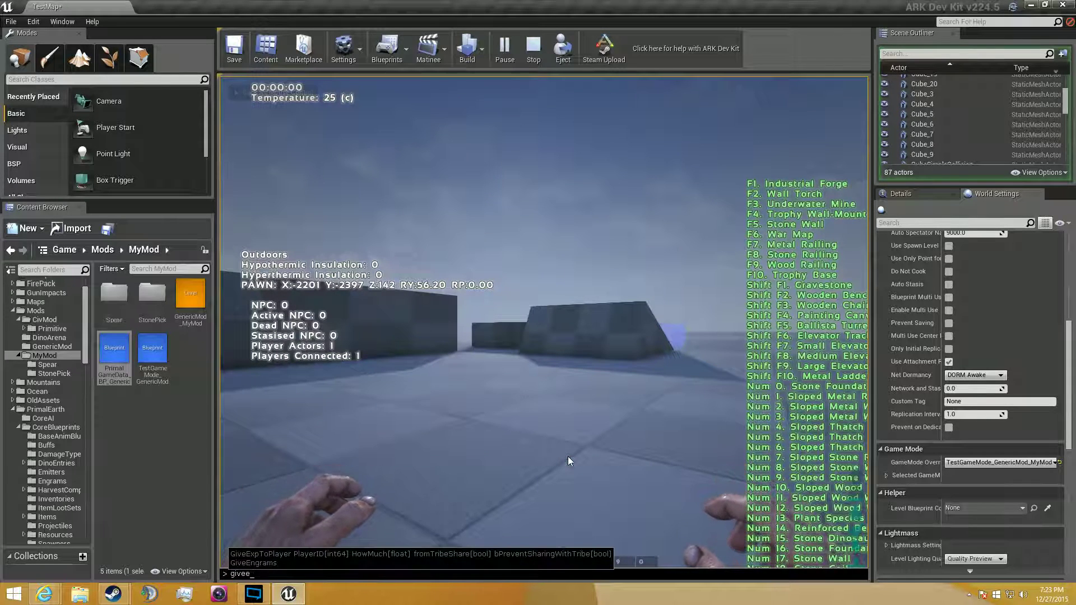
{"action": "key", "text": "Return"}
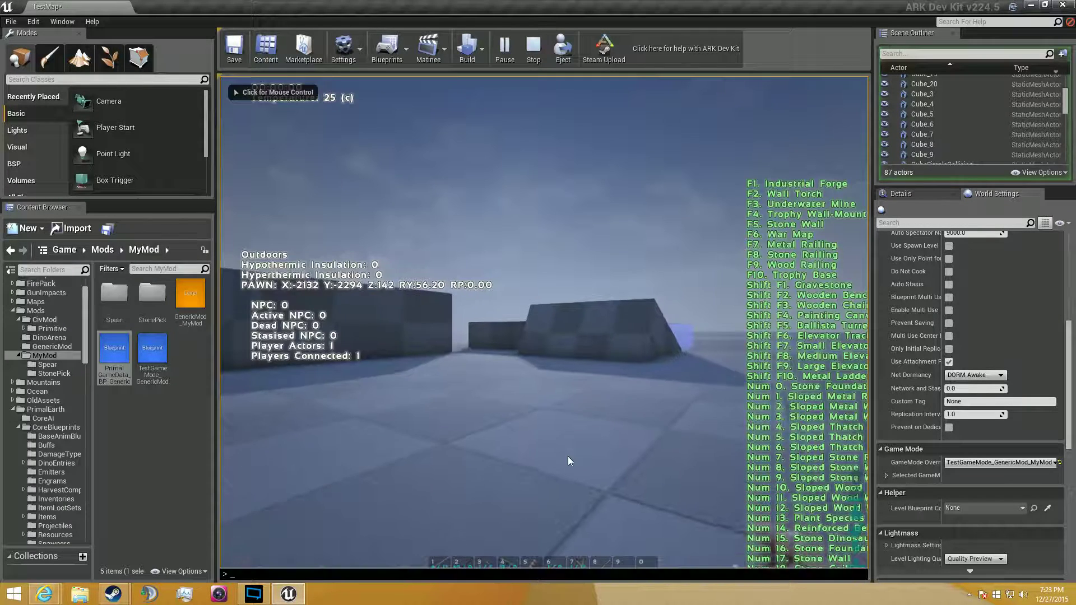
{"action": "key", "text": "Tab"}
{"action": "key", "text": "Tab"}
{"action": "type", "text": "giveengrams"}
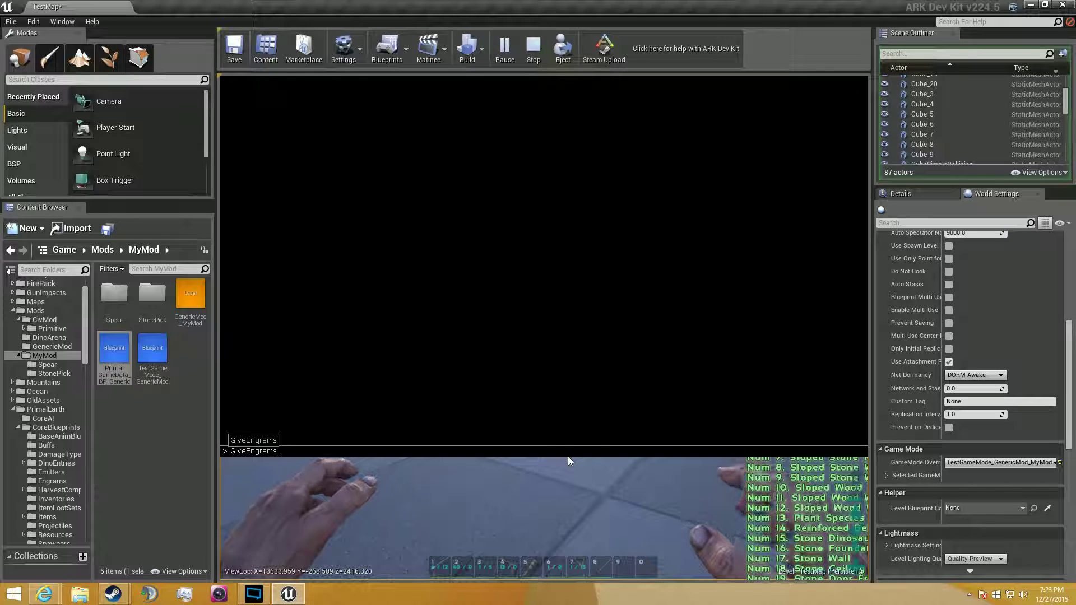
{"action": "key", "text": "Return"}
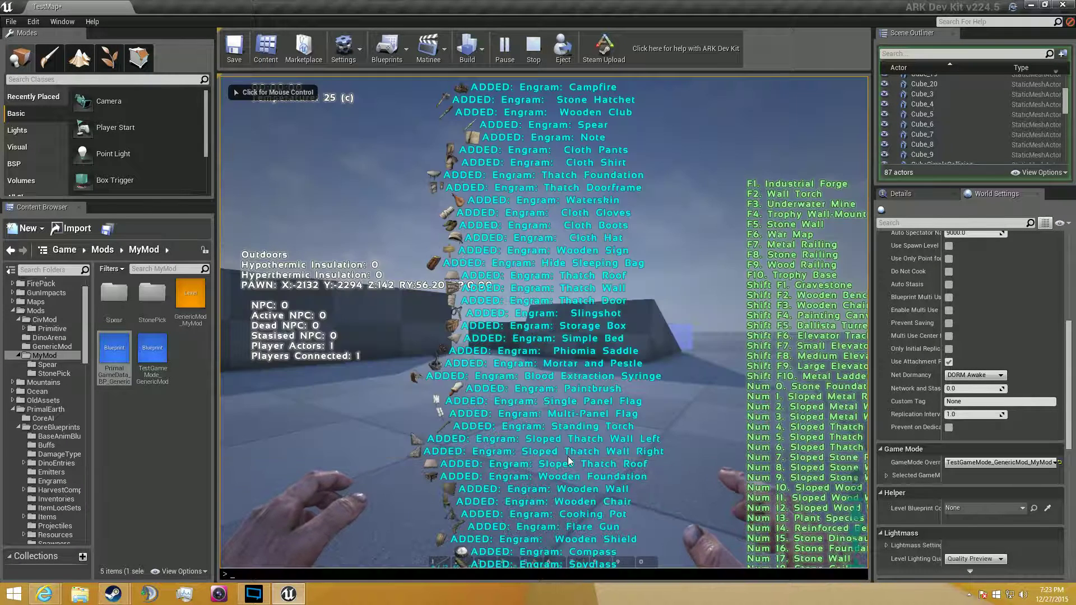
{"action": "key", "text": "Tab"}
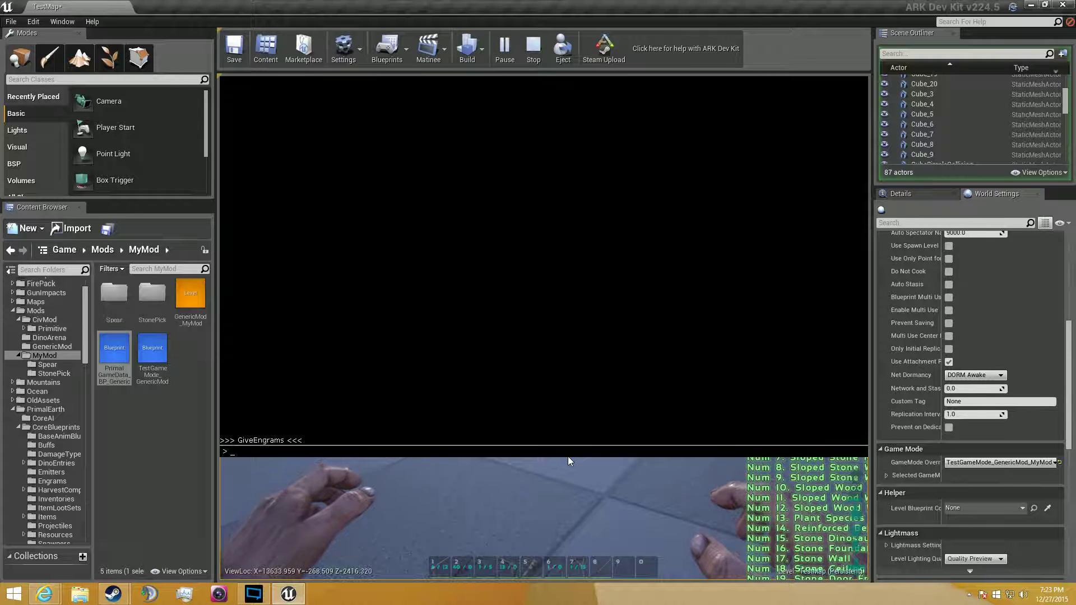
{"action": "type", "text": "giver"}
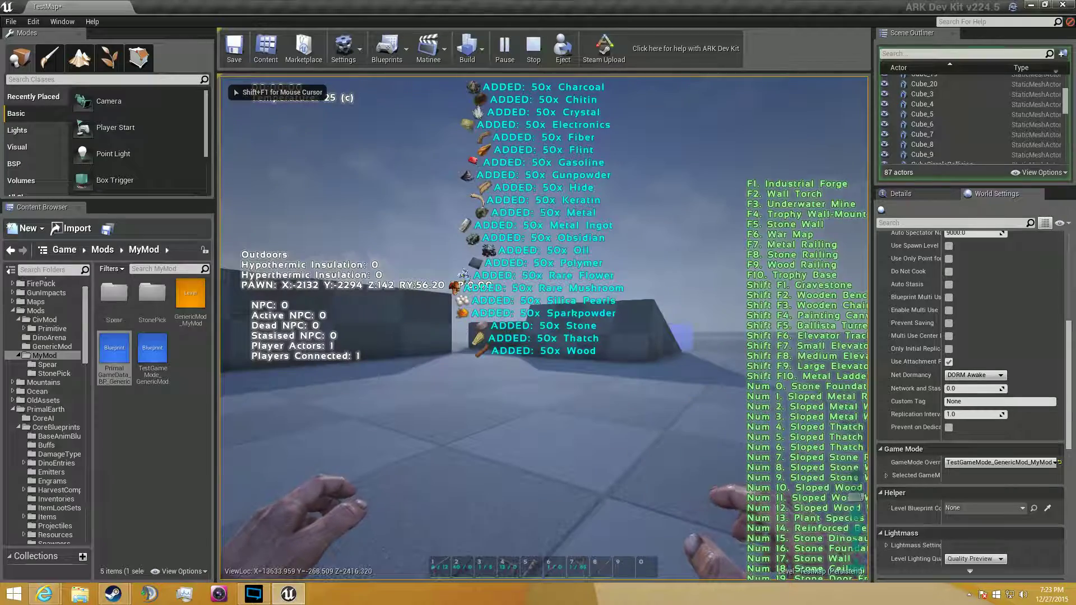
Step: Examine the crafting requirements of the Spear and stone pick engrams among the inventory's craftables, and end the play test
{"action": "type", "text": "i"}
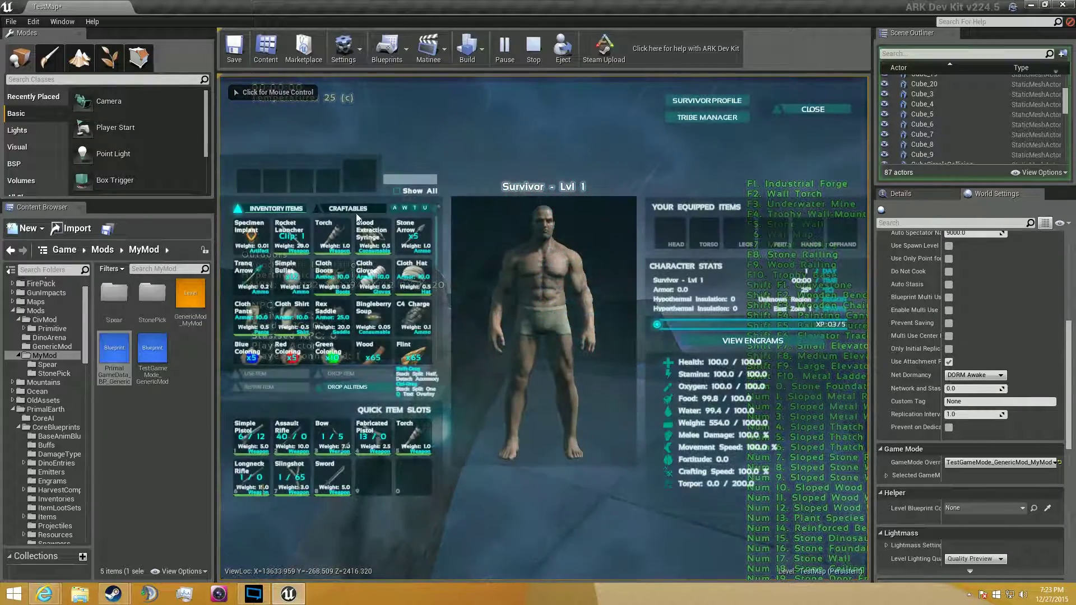
{"action": "mouse_move", "coordinate": [258, 238]}
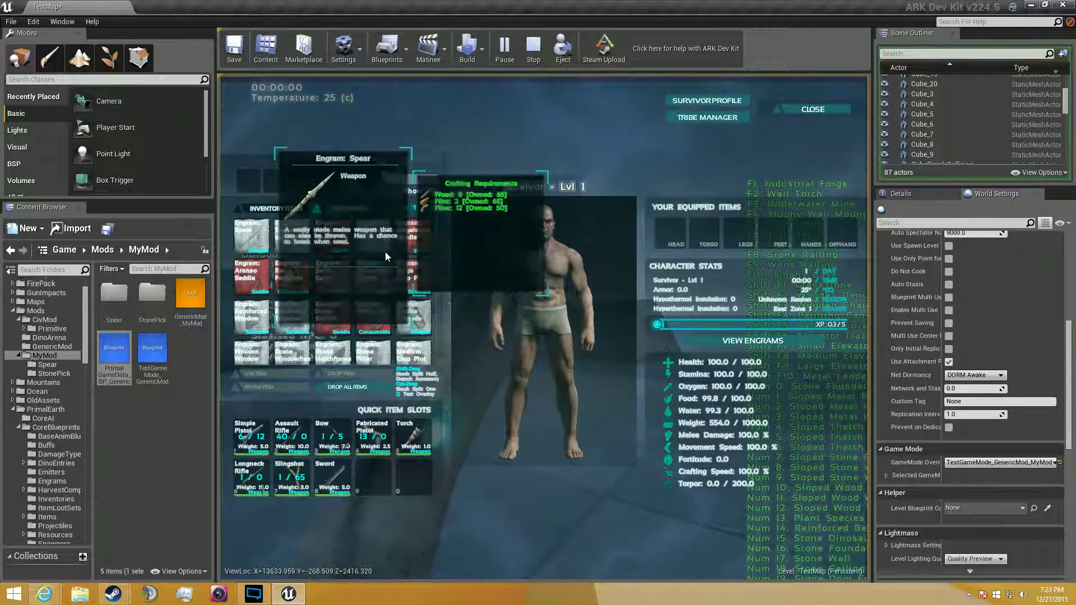
{"action": "left_click", "coordinate": [295, 230]}
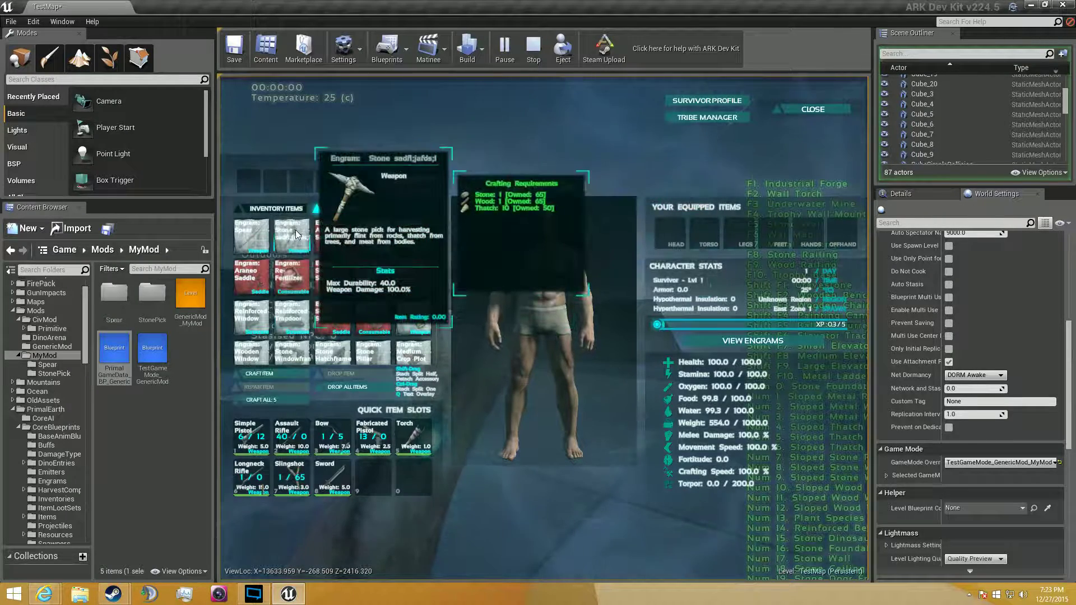
{"action": "left_click", "coordinate": [260, 234]}
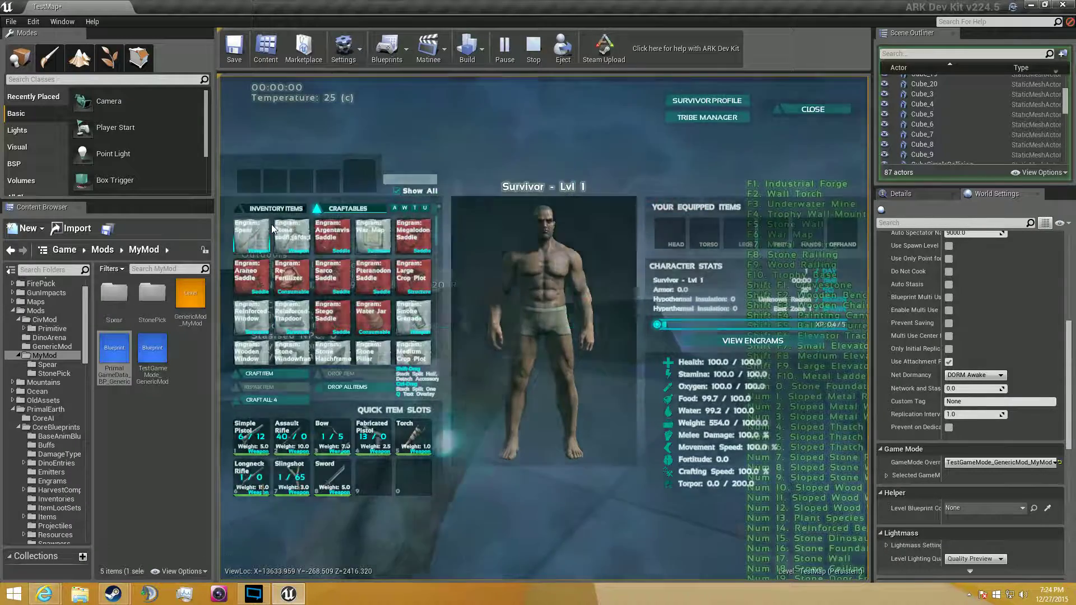
{"action": "key", "text": "i"}
{"action": "key", "text": "Escape"}
Step: Review the settings of the EngramEntry_Spear_MyMod blueprint in the Spear folder and close it
{"action": "double_click", "coordinate": [114, 295]}
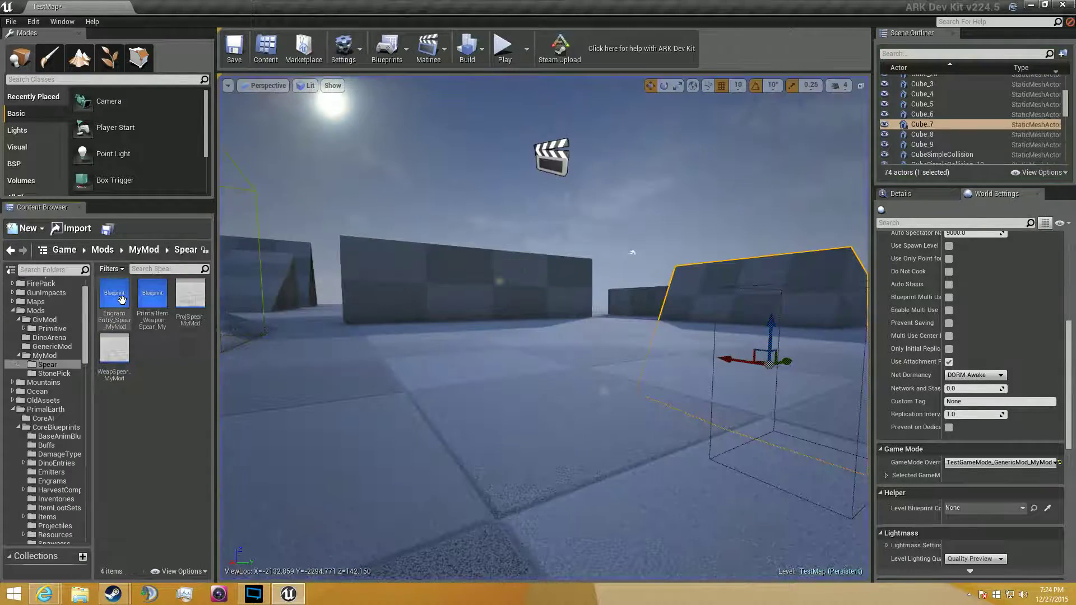
{"action": "double_click", "coordinate": [119, 302]}
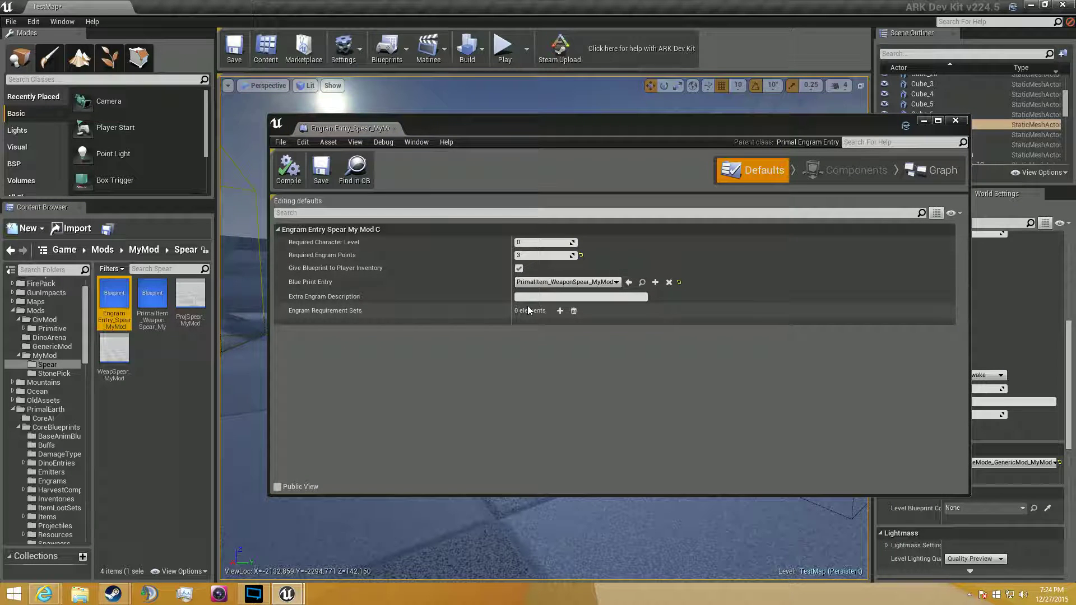
{"action": "left_click", "coordinate": [395, 129]}
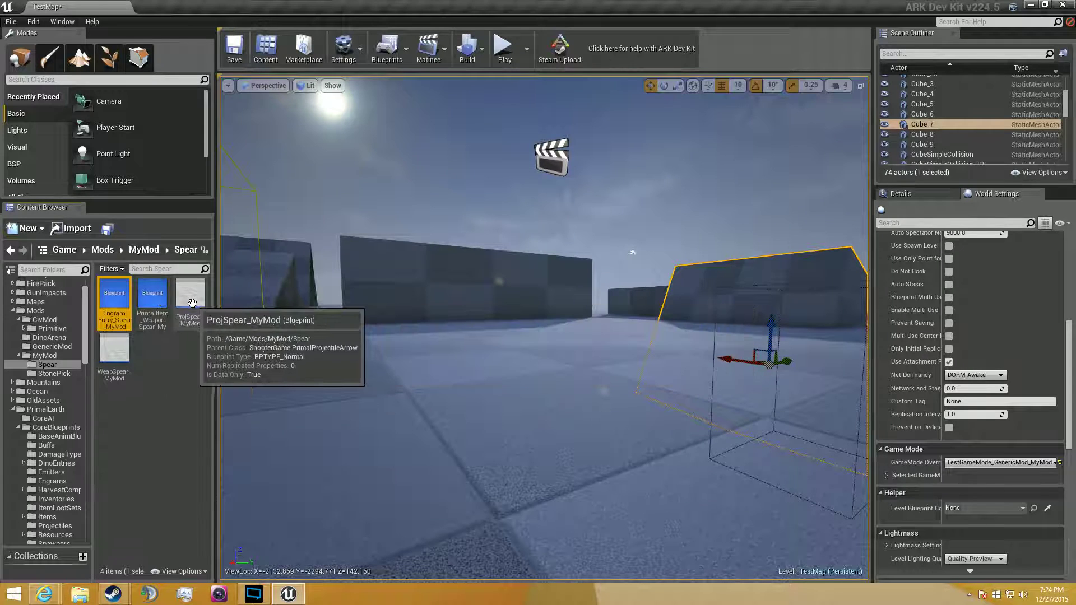
Step: Set the Descriptive Name Base of the PrimalItem_WeaponSpear_MyMod blueprint to "Wookies Spear", then save and close it
{"action": "double_click", "coordinate": [152, 294]}
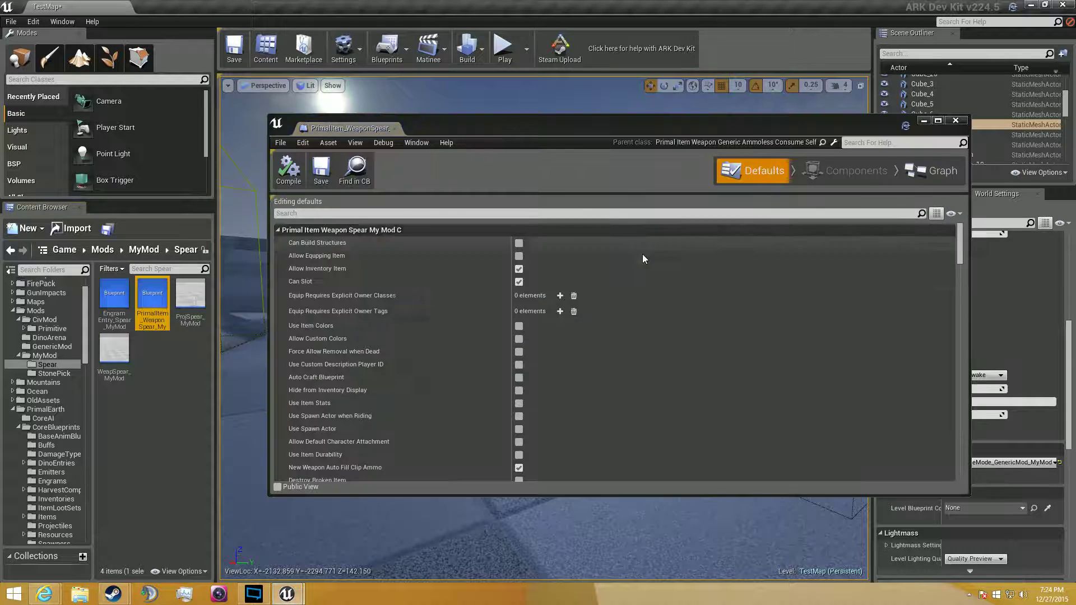
{"action": "scroll", "coordinate": [642, 254], "scroll_direction": "down", "scroll_amount": 5}
{"action": "scroll", "coordinate": [641, 273], "scroll_direction": "down", "scroll_amount": 12}
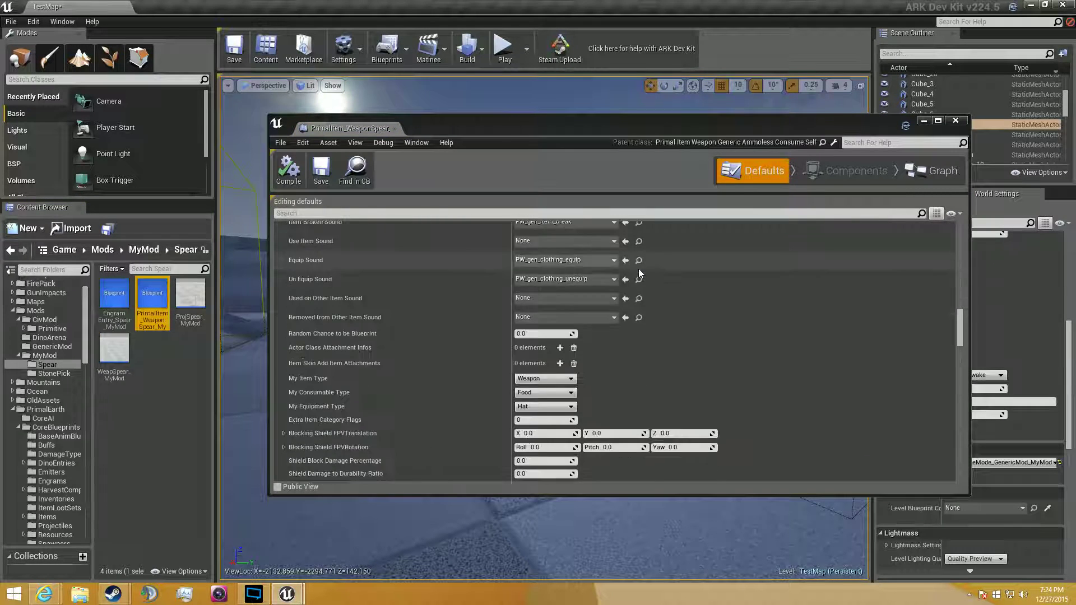
{"action": "scroll", "coordinate": [640, 273], "scroll_direction": "down", "scroll_amount": 5}
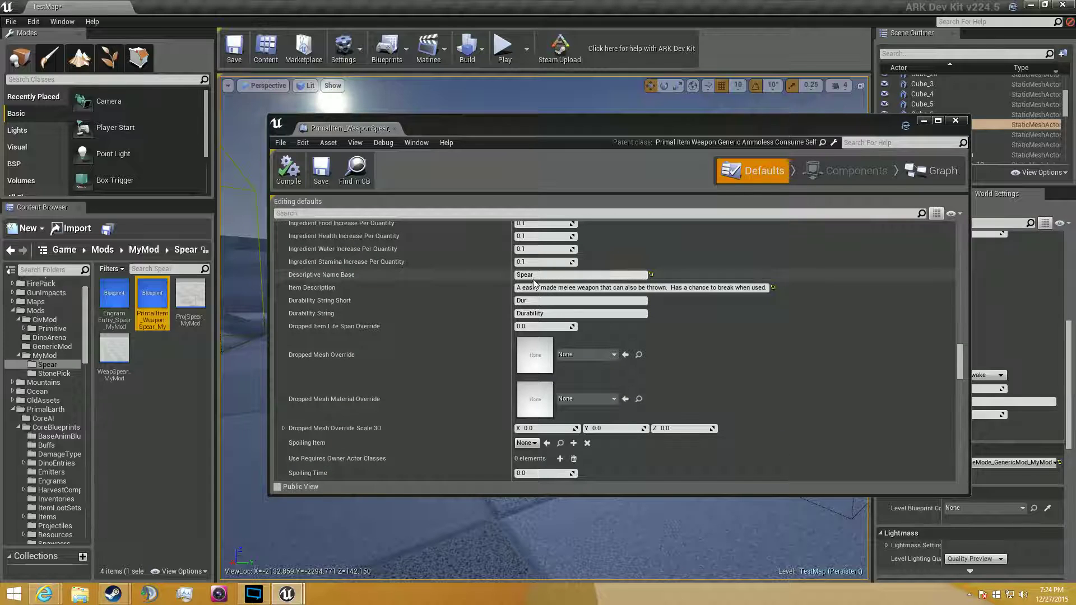
{"action": "left_click", "coordinate": [547, 274]}
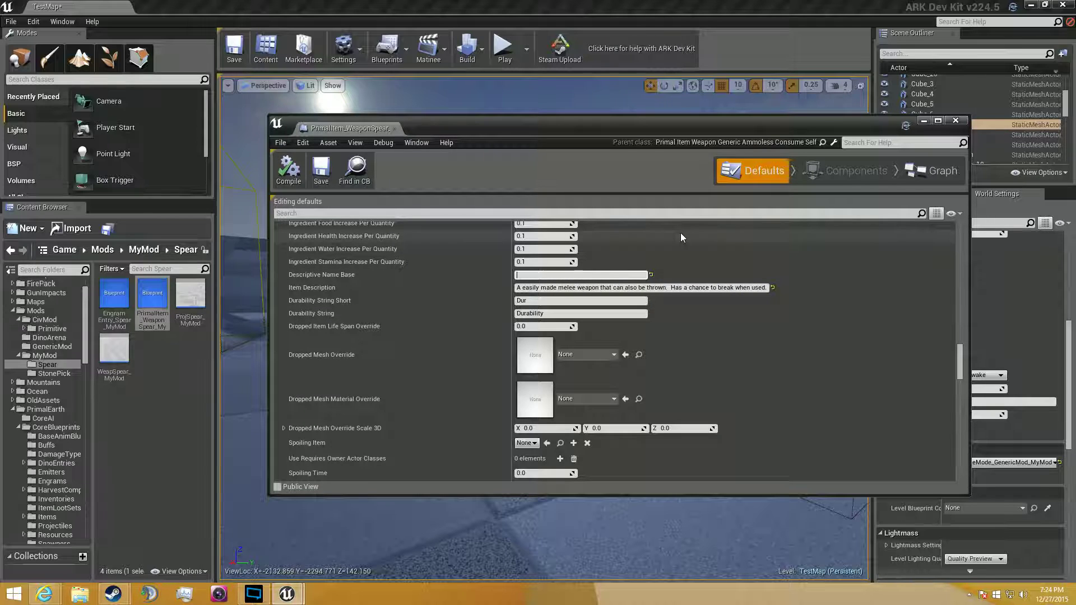
{"action": "type", "text": "Wookies Spear"}
{"action": "left_click", "coordinate": [321, 175]}
{"action": "left_click", "coordinate": [395, 129]}
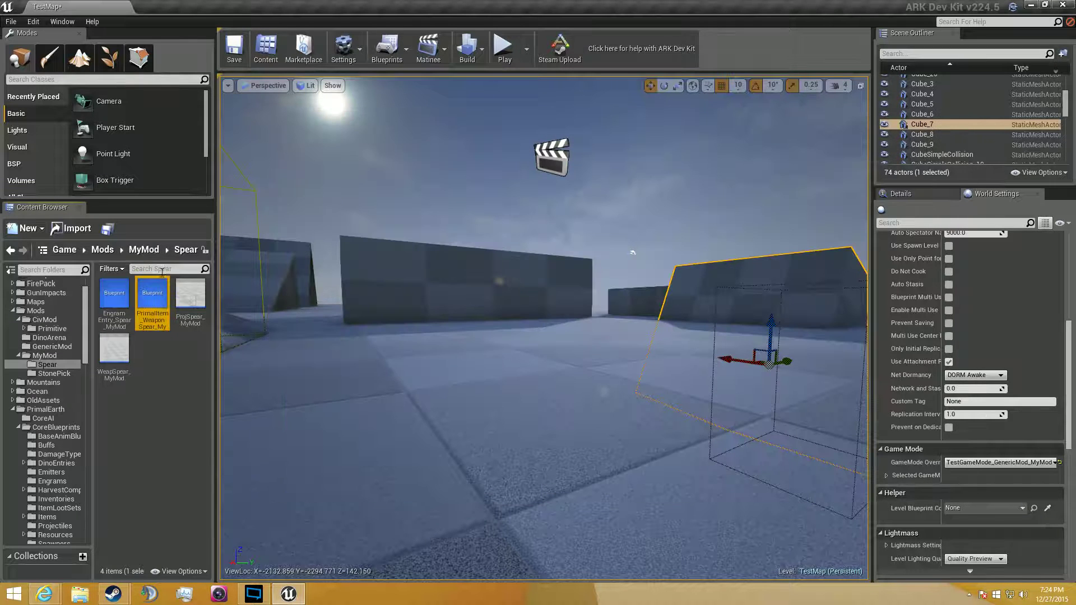
Step: Play-test the level and run the GiveEngrams and GiveResources console commands for the survivor
{"action": "left_click", "coordinate": [504, 47]}
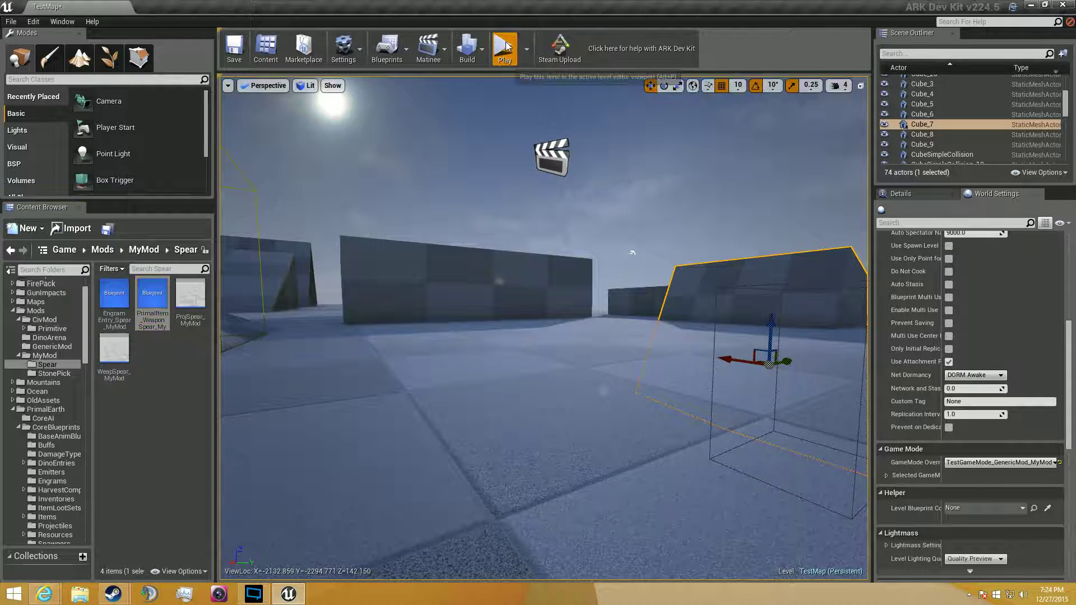
{"action": "key", "text": "shift+F1"}
{"action": "key", "text": "grave"}
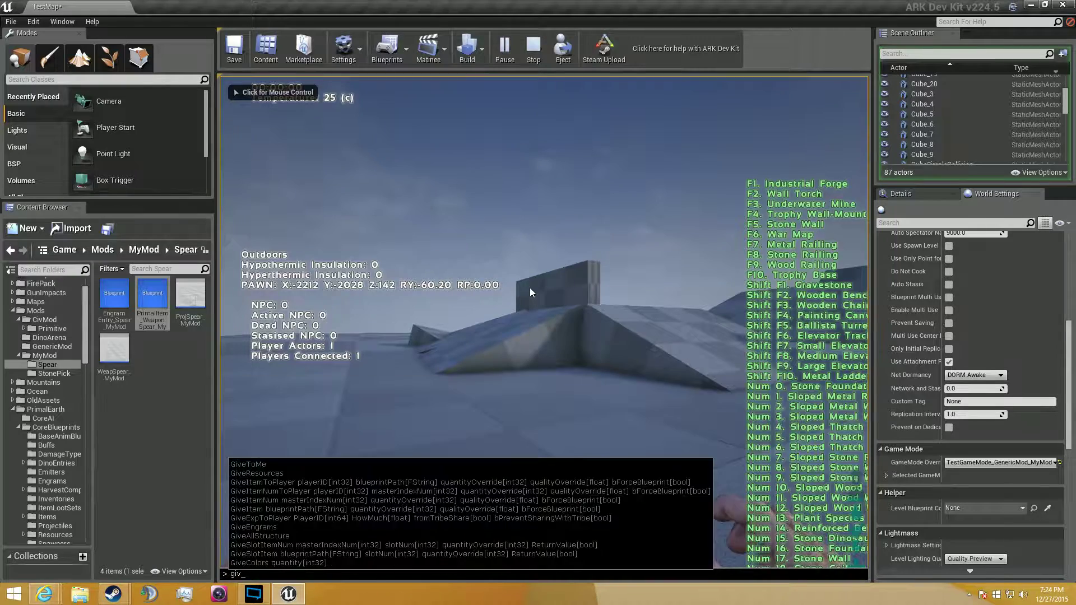
{"action": "type", "text": "giveen"}
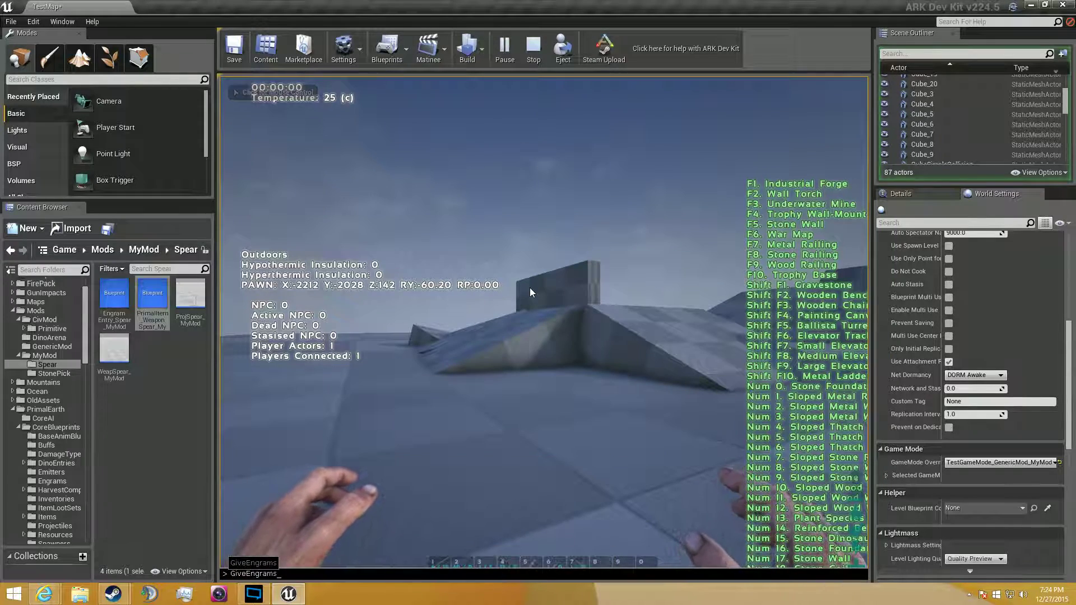
{"action": "key", "text": "Tab"}
{"action": "key", "text": "Return"}
{"action": "key", "text": "grave"}
{"action": "type", "text": "give"}
{"action": "left_click", "coordinate": [529, 288]}
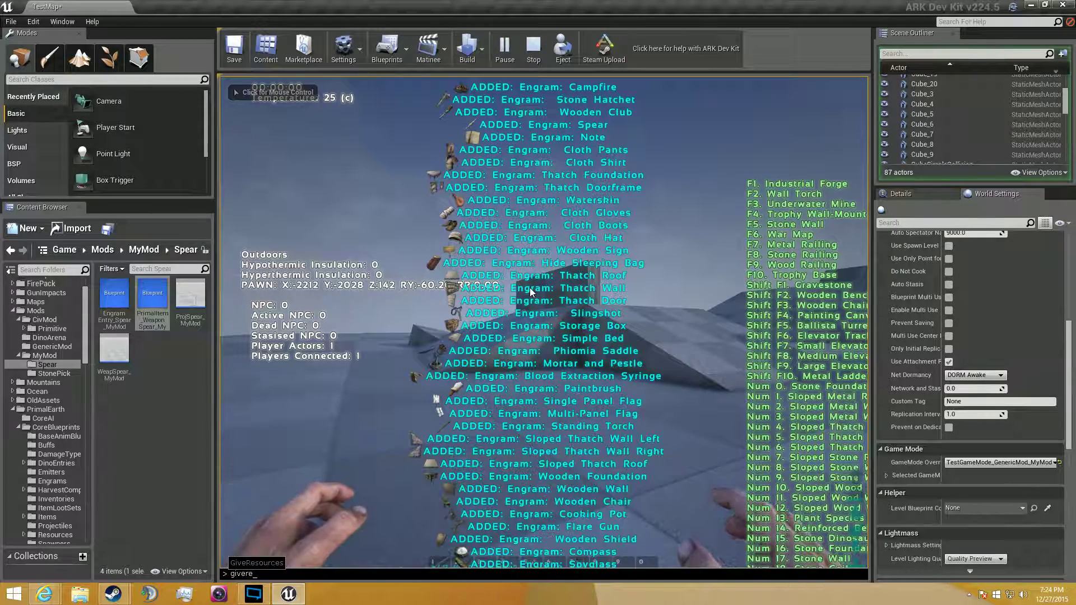
Step: Craft the Wookies Spear from its engram among the inventory's craftables and return to the inventory items
{"action": "key", "text": "i"}
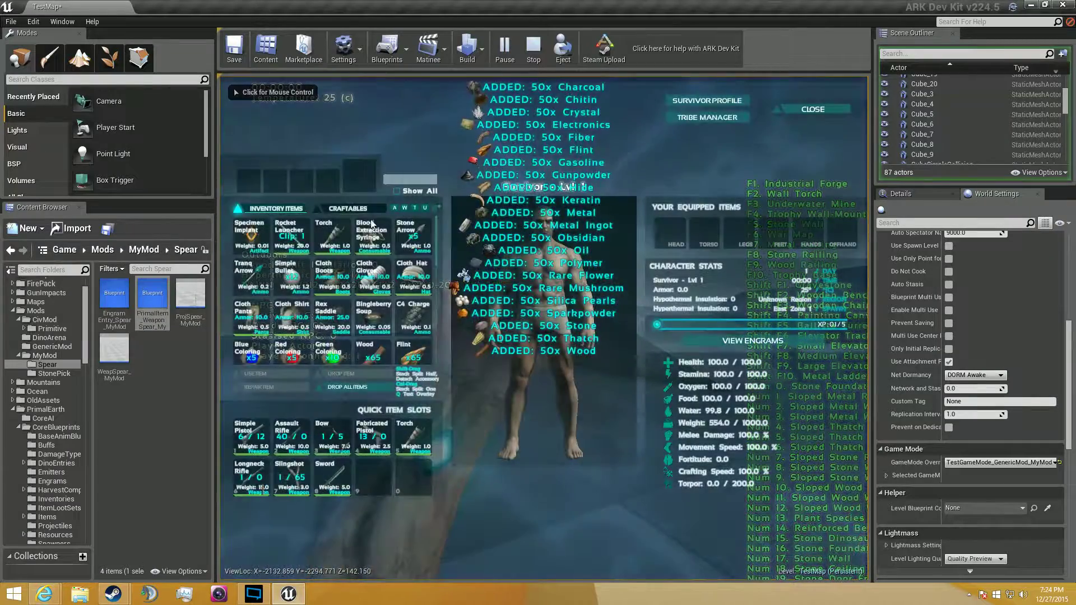
{"action": "left_click", "coordinate": [254, 224]}
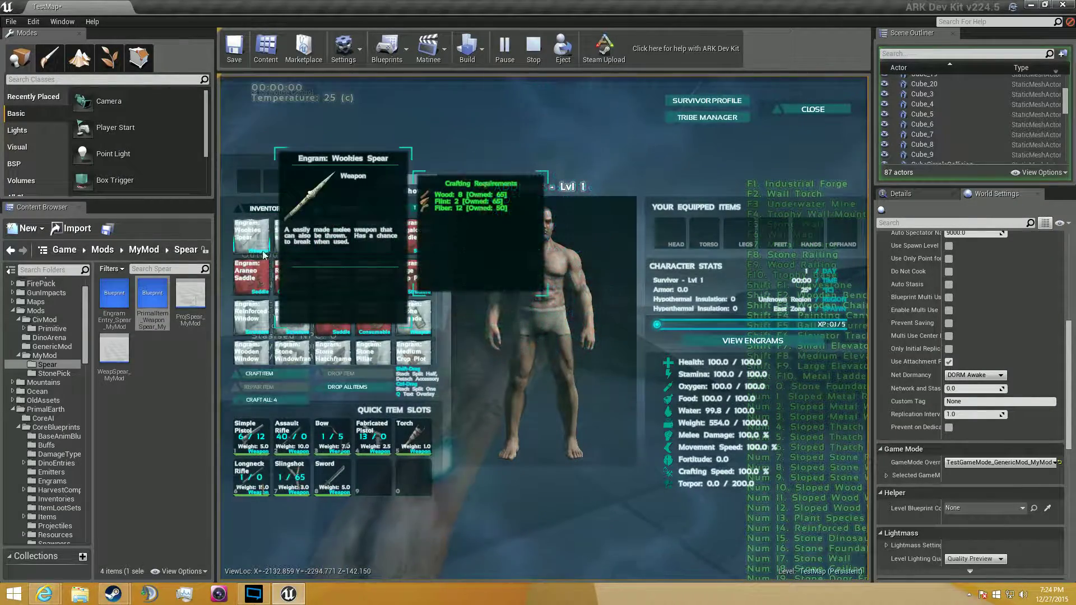
{"action": "left_click", "coordinate": [275, 372]}
{"action": "left_click", "coordinate": [275, 208]}
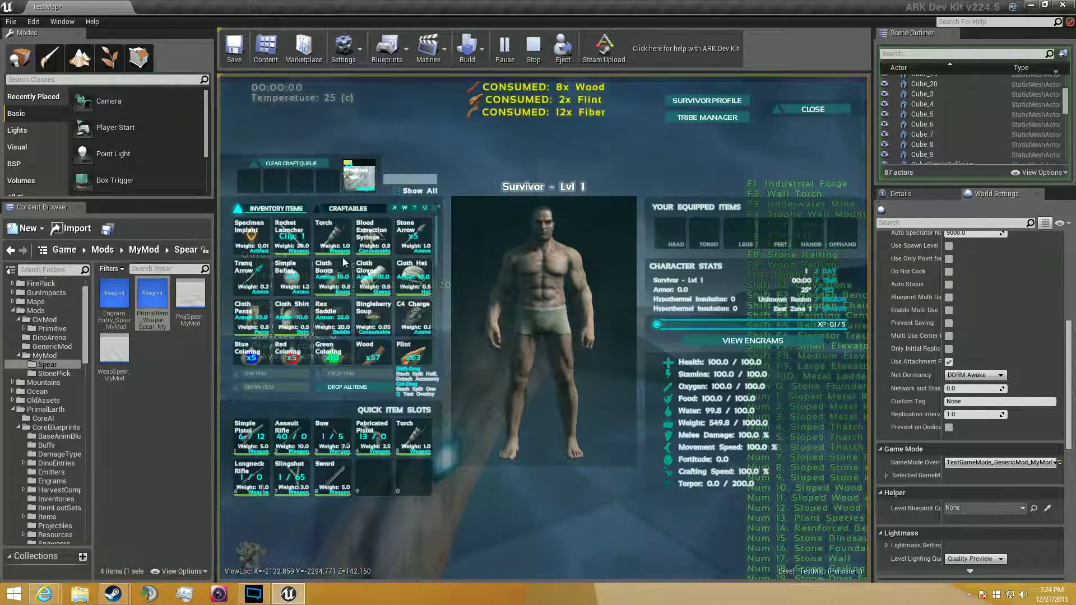
Step: Assign the standard Spear to quick slot 4 and the crafted Wookies Spear to quick slot 3
{"action": "scroll", "coordinate": [390, 289], "scroll_direction": "down", "scroll_amount": 3}
{"action": "scroll", "coordinate": [370, 270], "scroll_direction": "up", "scroll_amount": 2}
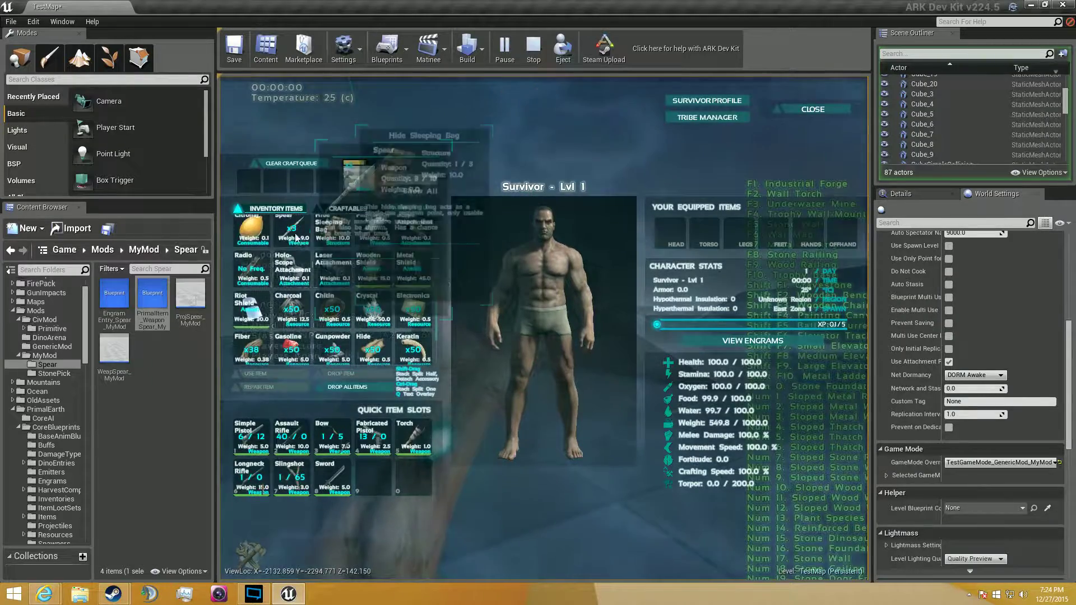
{"action": "left_click_drag", "start_coordinate": [293, 230], "coordinate": [395, 429]}
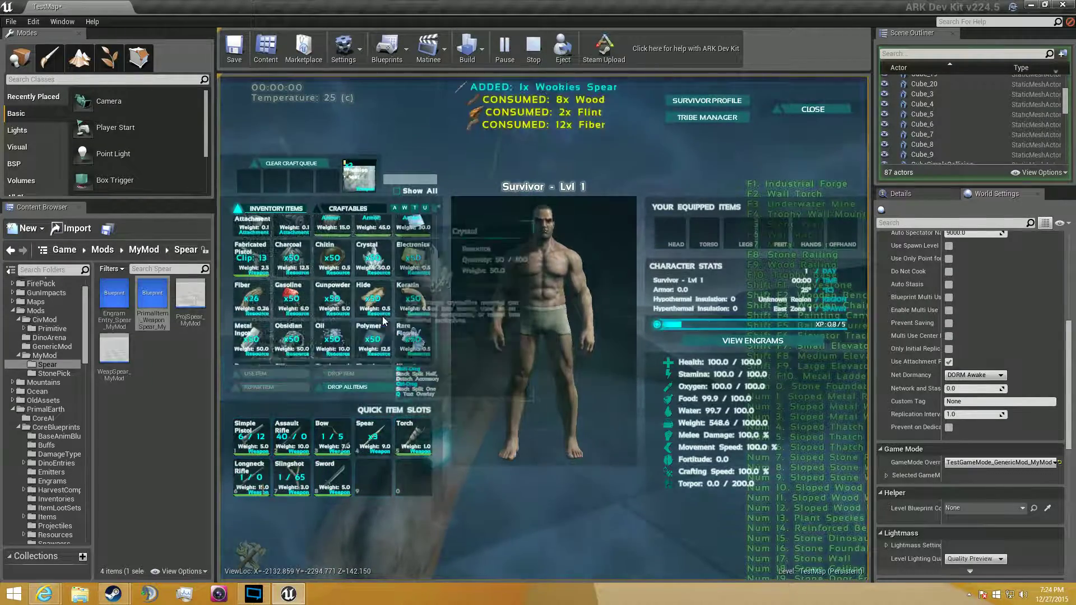
{"action": "scroll", "coordinate": [382, 315], "scroll_direction": "down", "scroll_amount": 2}
{"action": "left_click_drag", "start_coordinate": [418, 339], "coordinate": [338, 437]}
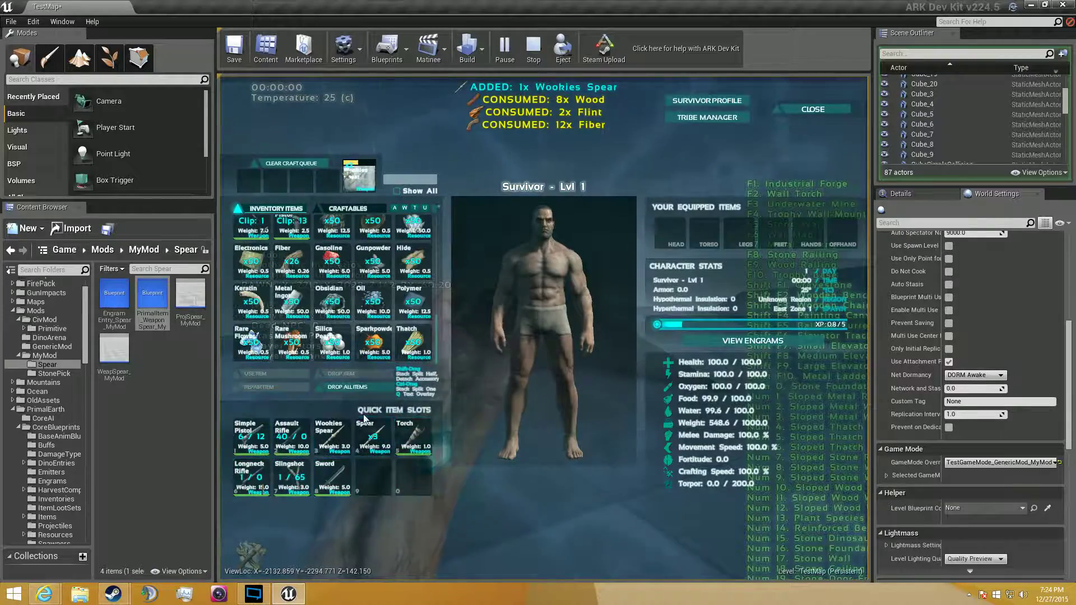
Step: Equip the Wookies Spear, test its melee thrust, and throw it across the level
{"action": "key", "text": "i"}
{"action": "key", "text": "3"}
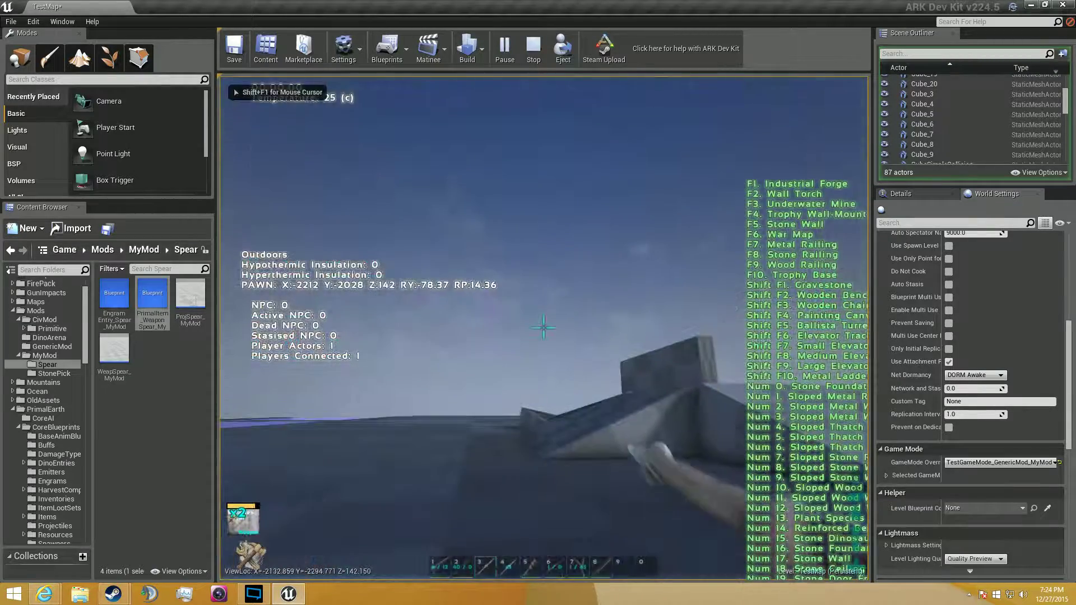
{"action": "key", "text": "w"}
{"action": "left_click", "coordinate": [543, 328]}
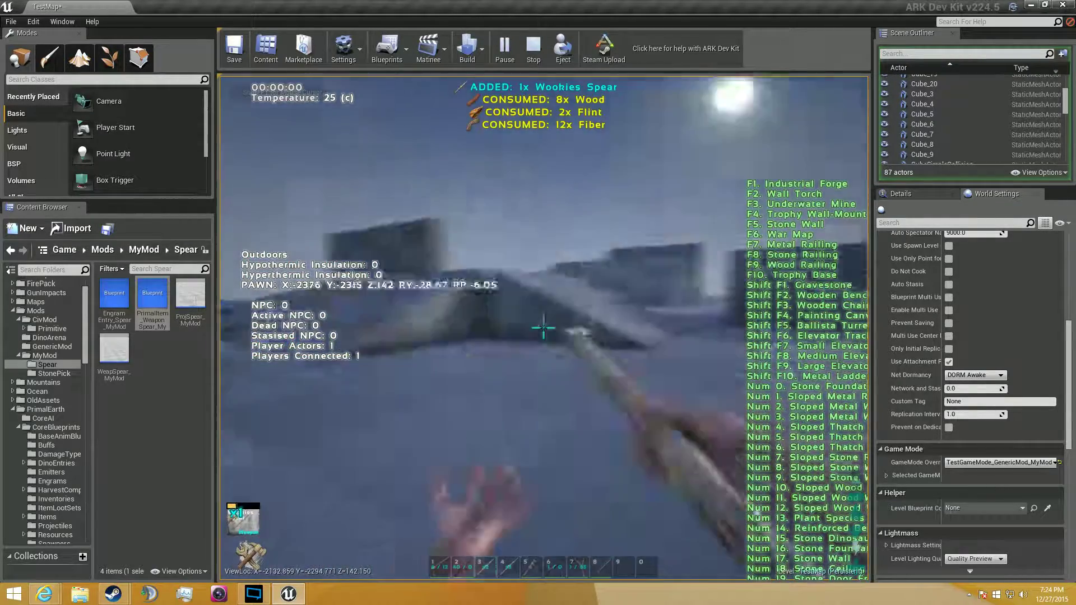
{"action": "left_click", "coordinate": [543, 328]}
{"action": "right_click", "coordinate": [543, 328]}
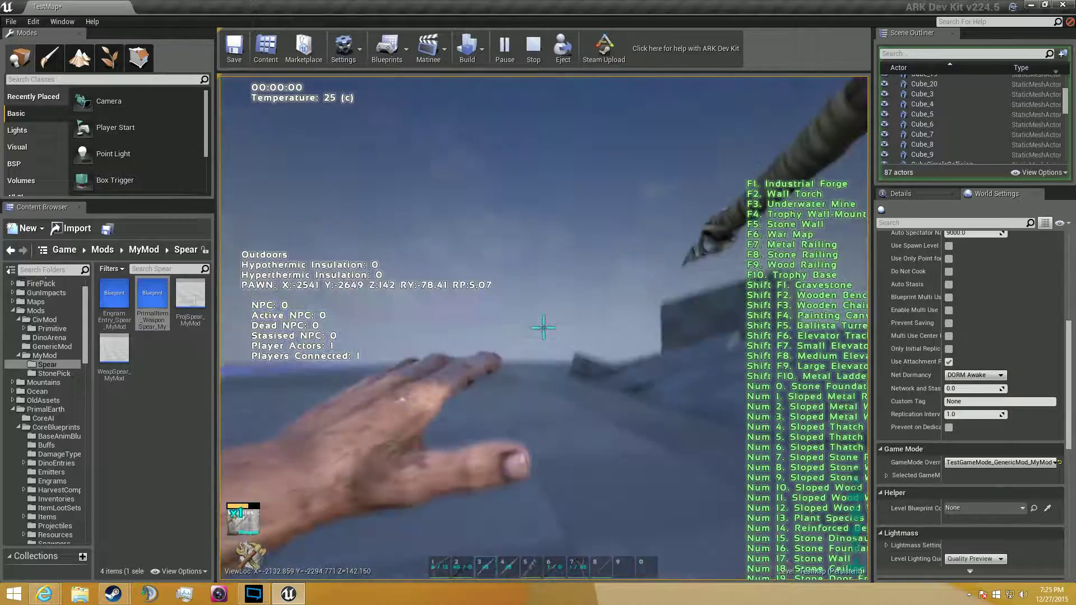
{"action": "left_click", "coordinate": [544, 328]}
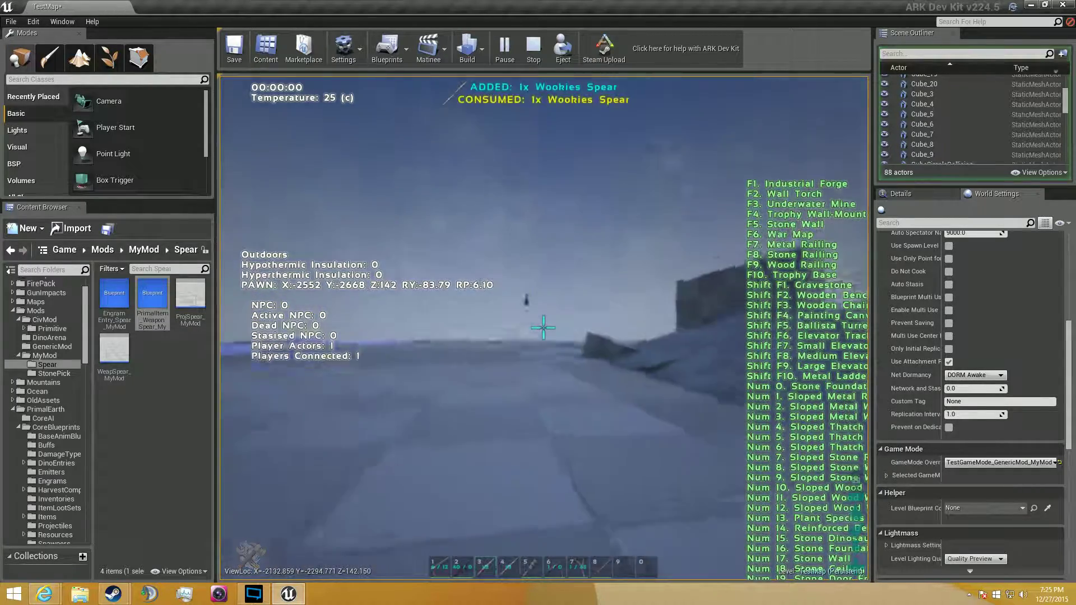
Step: Walk to the thrown Wookies Spear and pick it up from the ground
{"action": "key", "text": "w"}
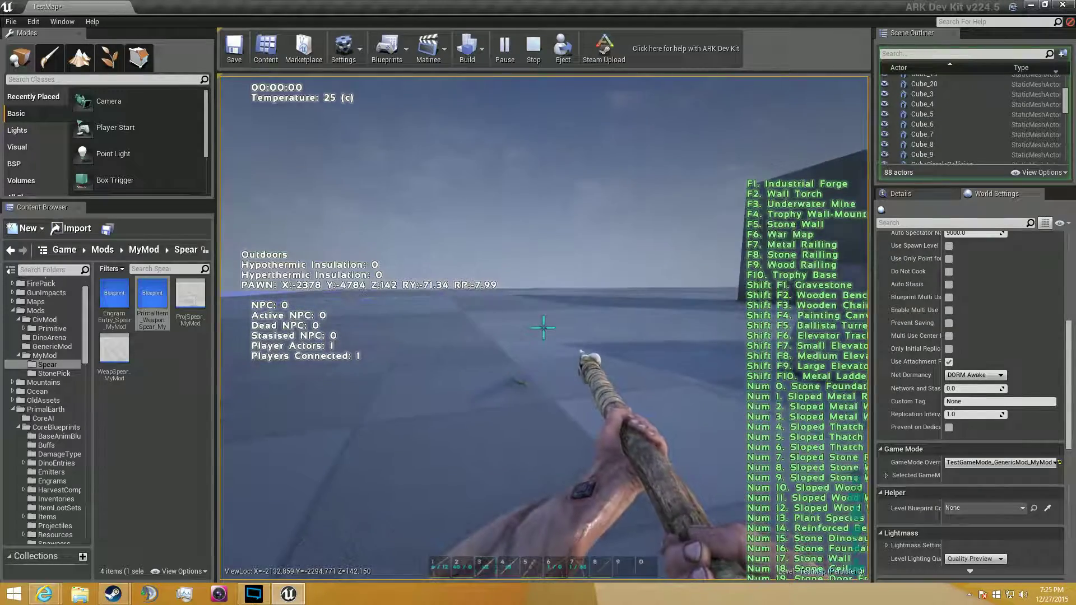
{"action": "key", "text": "k"}
{"action": "key", "text": "i"}
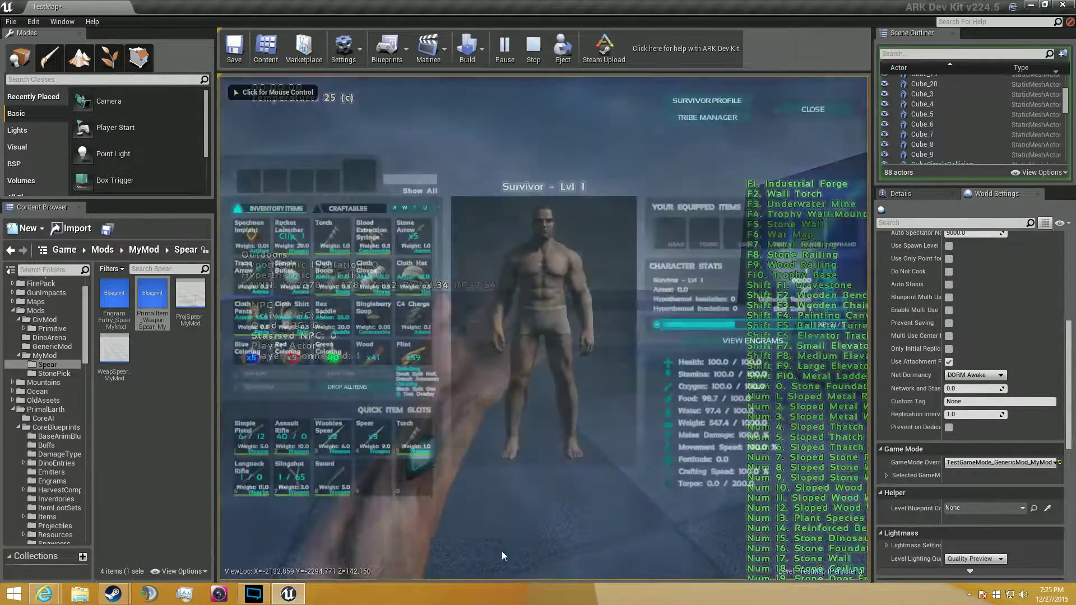
{"action": "key", "text": "i"}
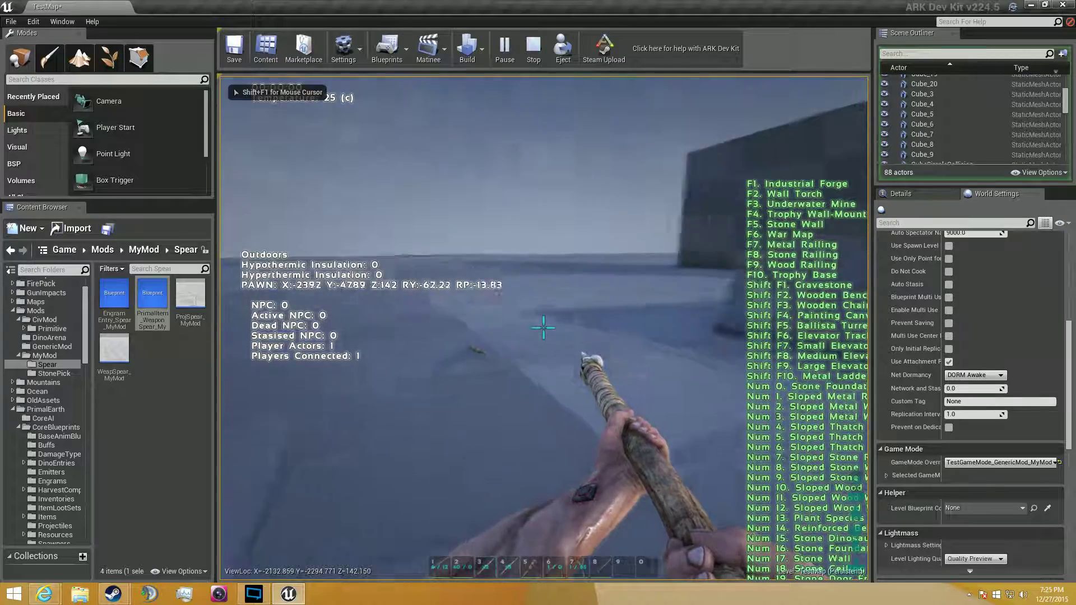
{"action": "key", "text": "w"}
{"action": "key", "text": "a"}
{"action": "key", "text": "e"}
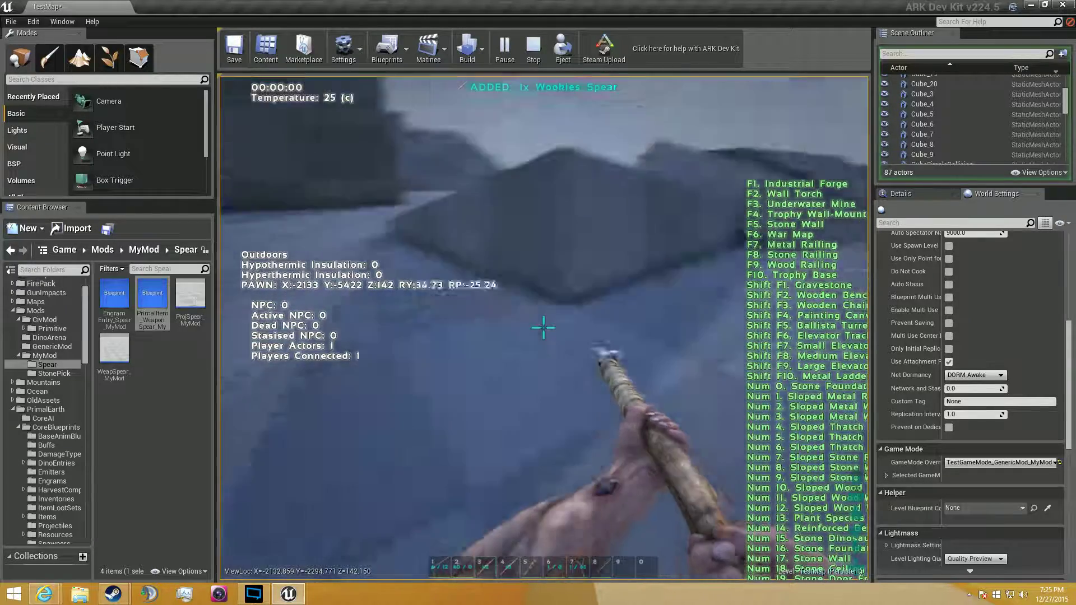
Step: Run across the test level thrusting the Wookies Spear several times, and end the play test
{"action": "key", "text": "w"}
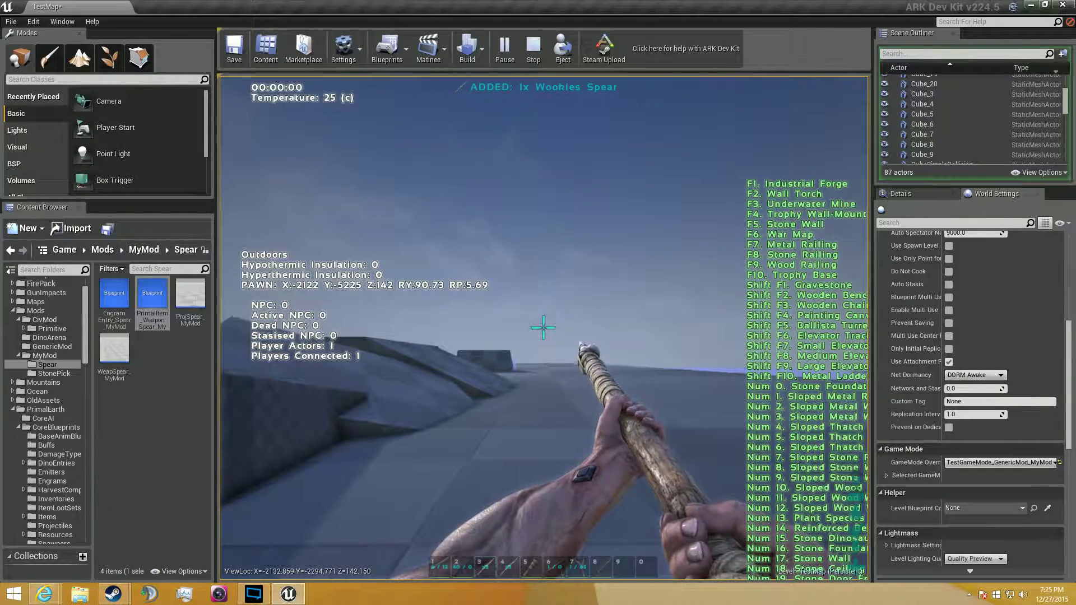
{"action": "key", "text": "Tab"}
{"action": "key", "text": "Tab"}
{"action": "key", "text": "Tab"}
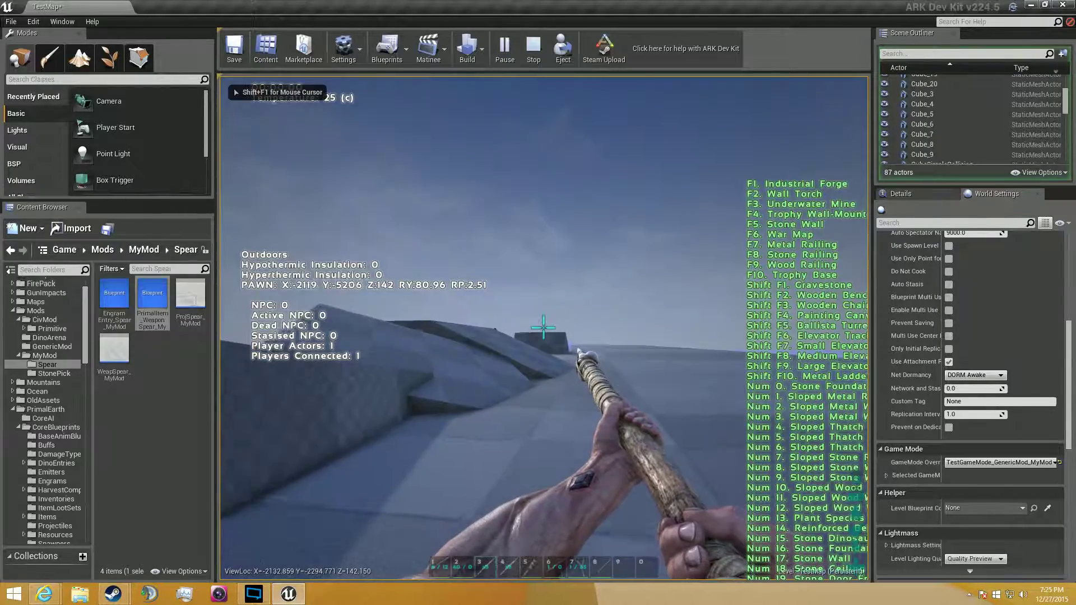
{"action": "key", "text": "w"}
{"action": "key", "text": "w"}
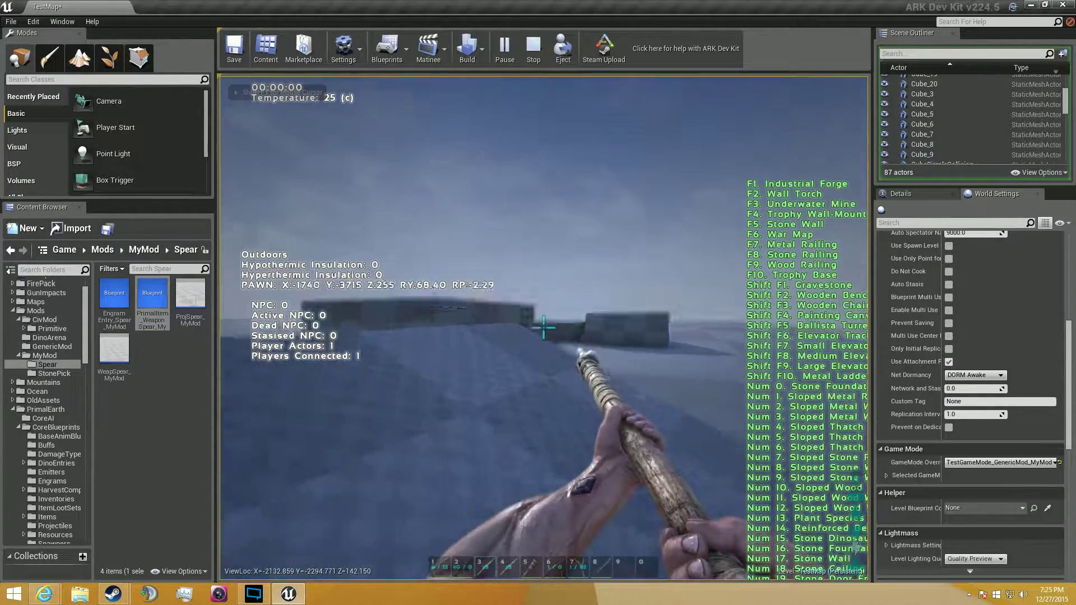
{"action": "left_click", "coordinate": [544, 328]}
{"action": "key", "text": "w"}
{"action": "left_click", "coordinate": [544, 328]}
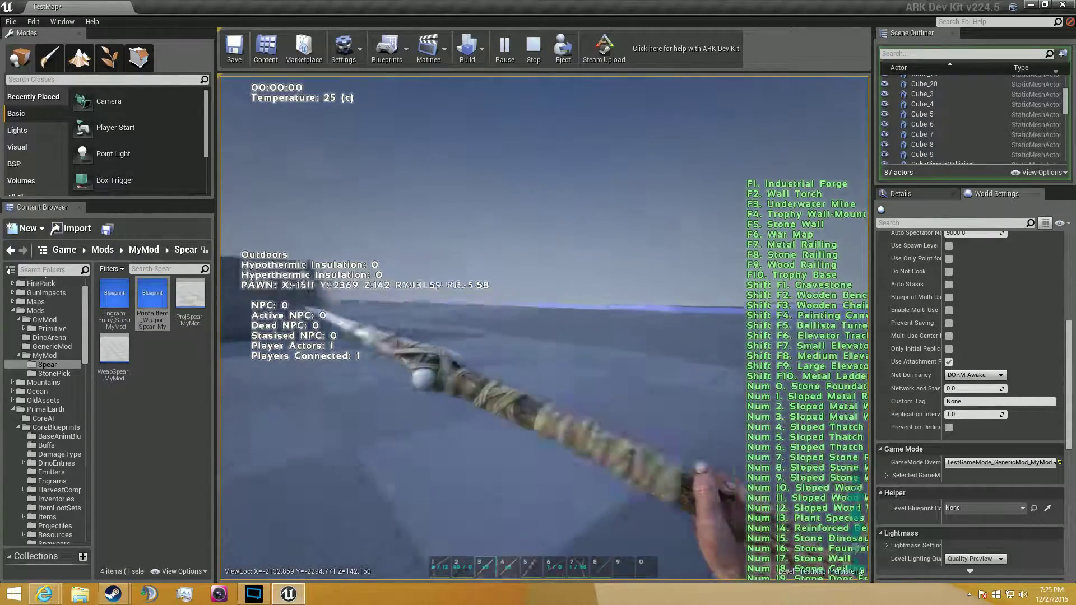
{"action": "key", "text": "w"}
{"action": "left_click", "coordinate": [544, 328]}
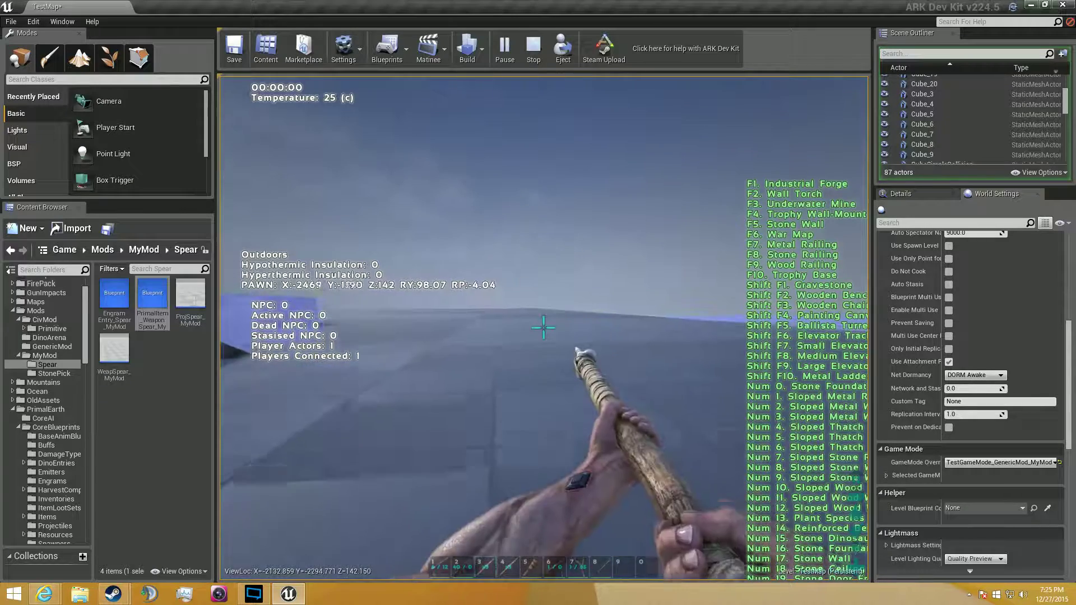
{"action": "left_click", "coordinate": [544, 328]}
{"action": "key", "text": "w"}
{"action": "left_click", "coordinate": [543, 328]}
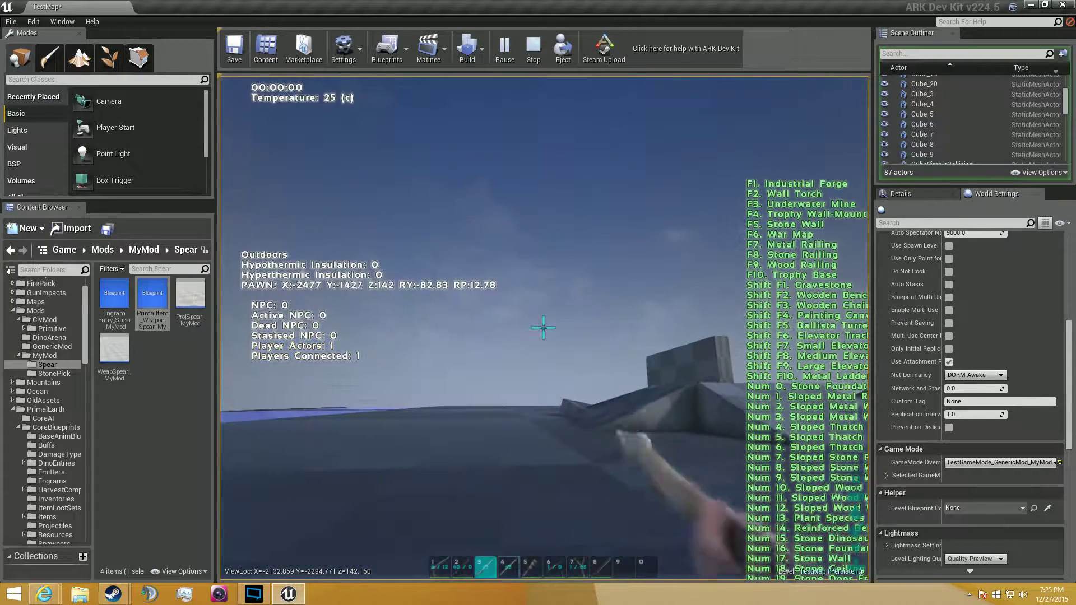
{"action": "key", "text": "Escape"}
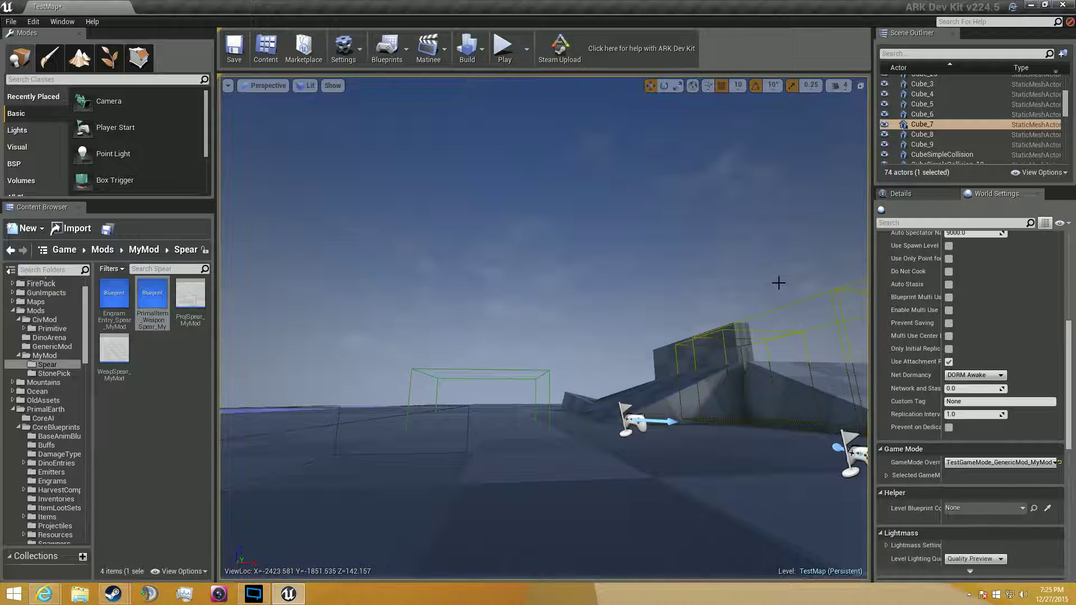
{"action": "key", "text": "w"}
{"action": "right_click_drag", "start_coordinate": [567, 282], "coordinate": [650, 297]}
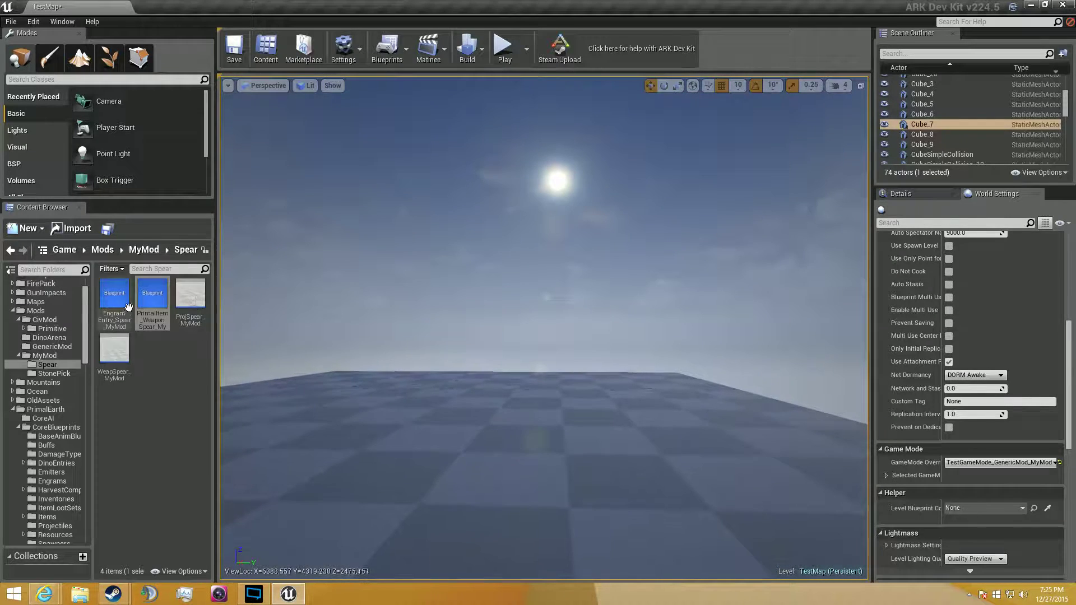
{"action": "left_click", "coordinate": [331, 315]}
{"action": "right_click", "coordinate": [384, 316]}
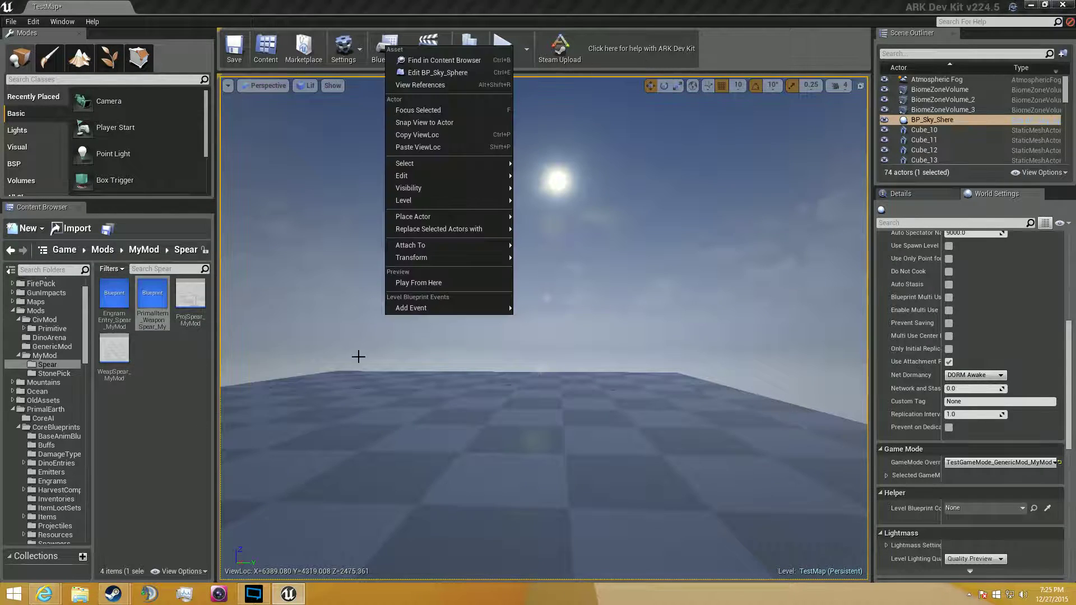
{"action": "left_click_drag", "start_coordinate": [358, 357], "coordinate": [331, 355]}
{"action": "right_click_drag", "start_coordinate": [489, 335], "coordinate": [407, 421]}
{"action": "key", "text": "w"}
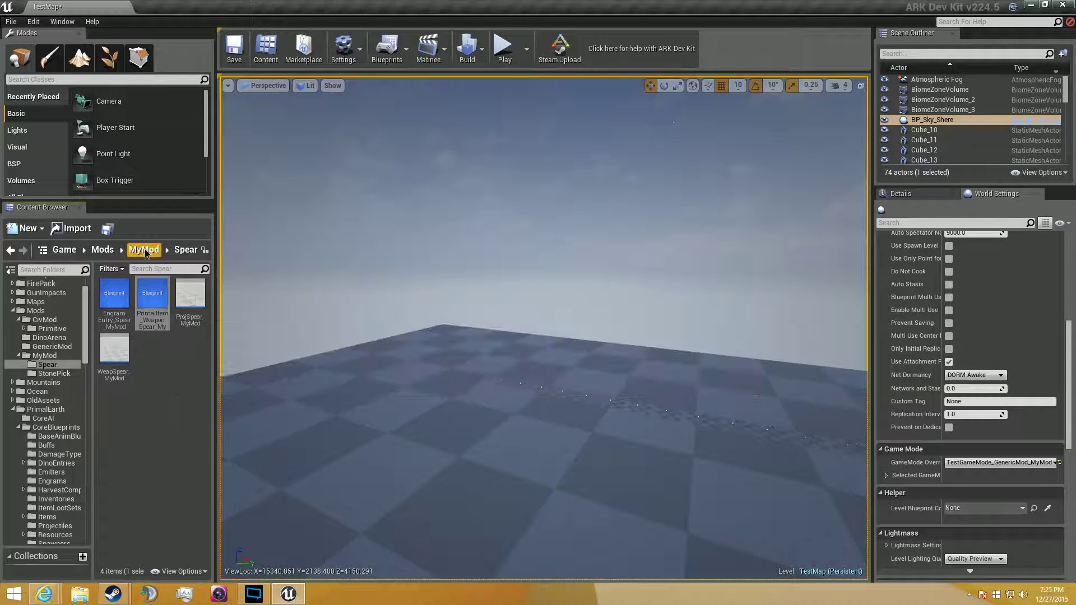
Step: Go back to the MyMod folder and reopen its Spear folder
{"action": "left_click", "coordinate": [144, 250]}
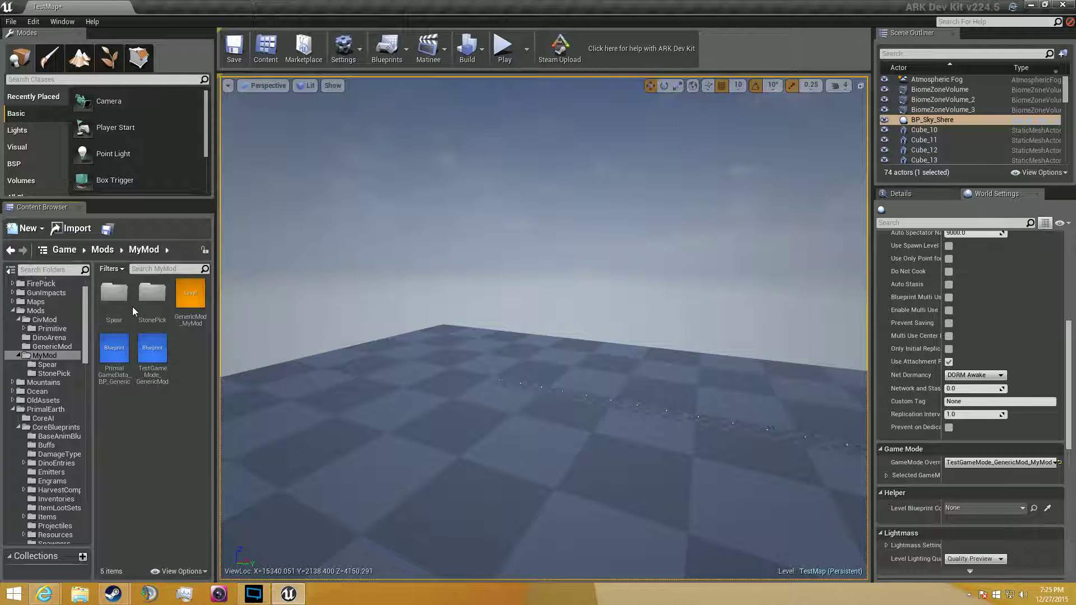
{"action": "double_click", "coordinate": [116, 296]}
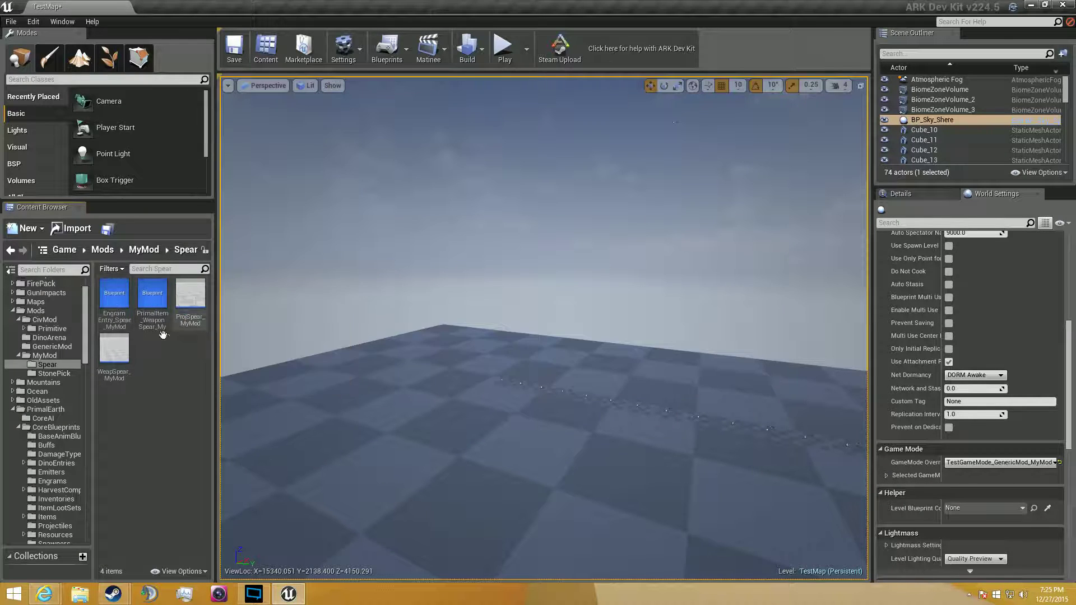
Step: Open the WeapSpear_MyMod blueprint and filter its default properties by "melee"
{"action": "double_click", "coordinate": [118, 353]}
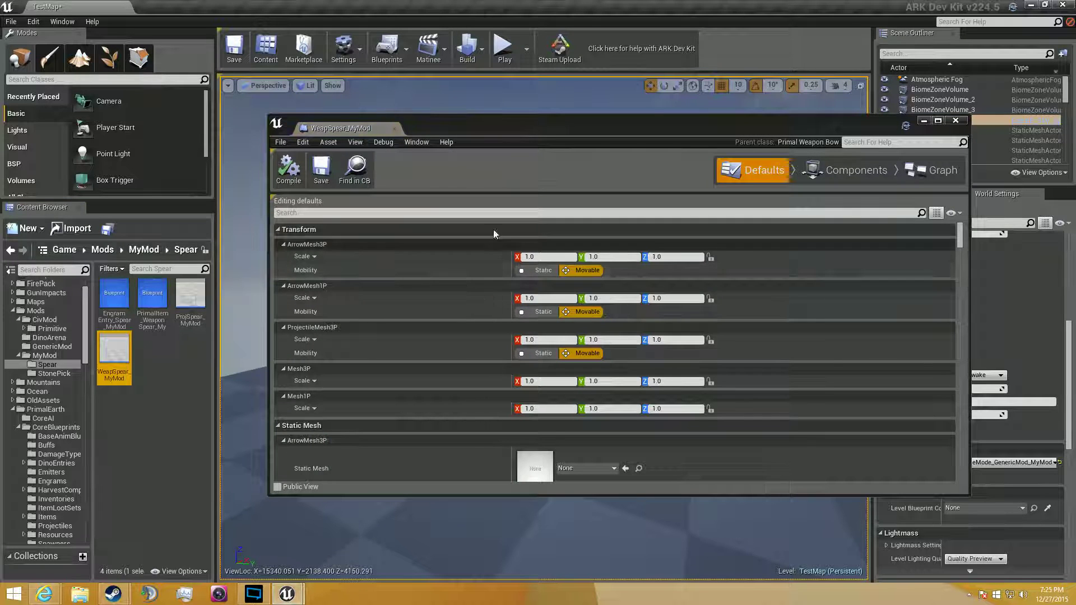
{"action": "scroll", "coordinate": [482, 311], "scroll_direction": "down", "scroll_amount": 5}
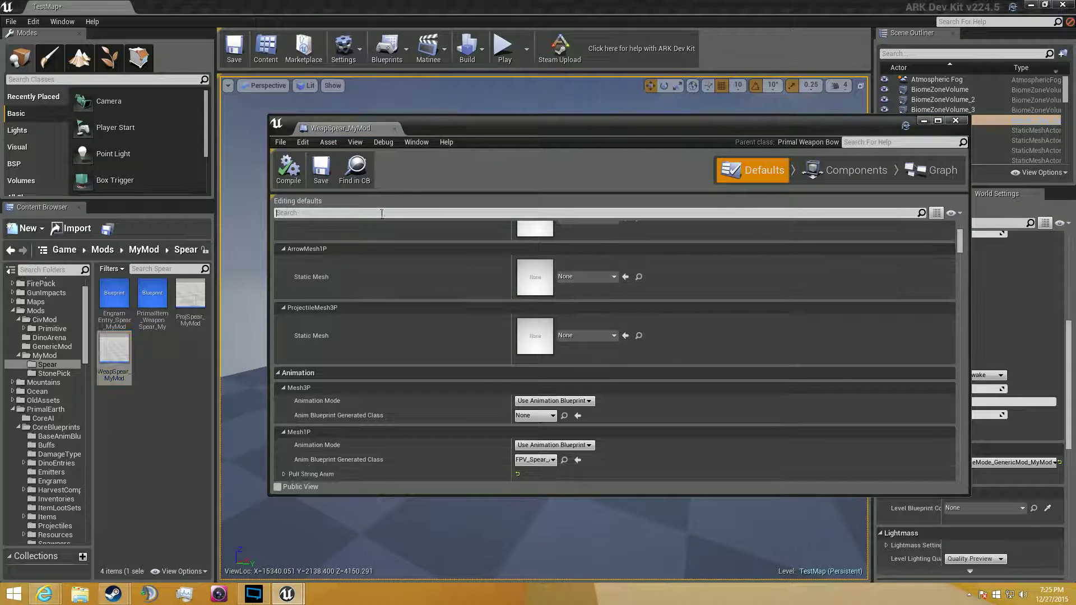
{"action": "left_click", "coordinate": [384, 209]}
{"action": "type", "text": "melee"}
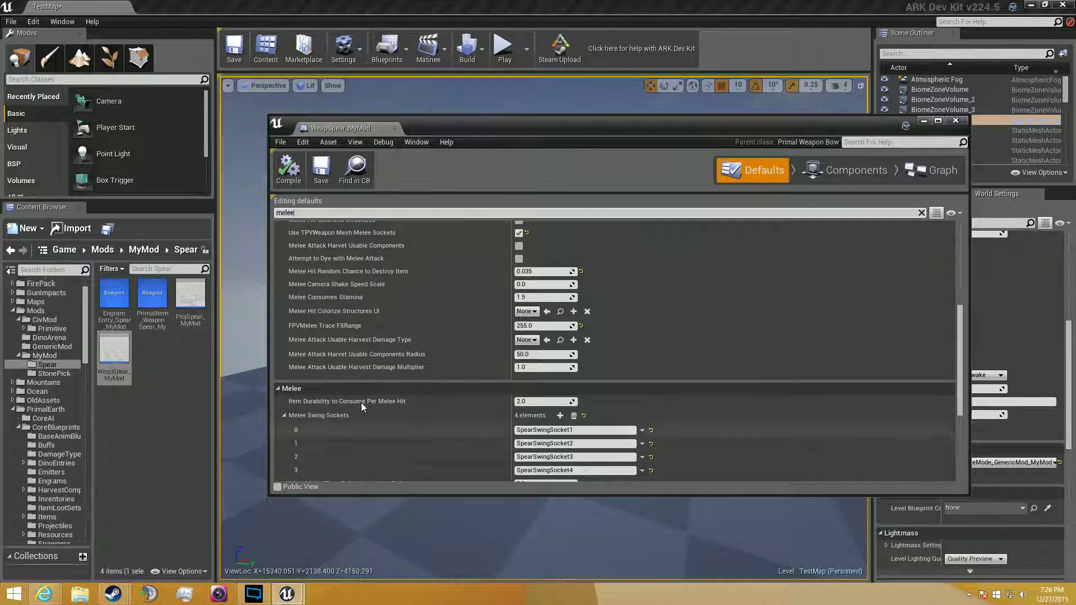
Step: Review the spear's melee animation, stamina, durability, swing socket, damage and camera shake settings, and close the weapon blueprint
{"action": "scroll", "coordinate": [362, 403], "scroll_direction": "down", "scroll_amount": 2}
{"action": "scroll", "coordinate": [362, 404], "scroll_direction": "down", "scroll_amount": 1}
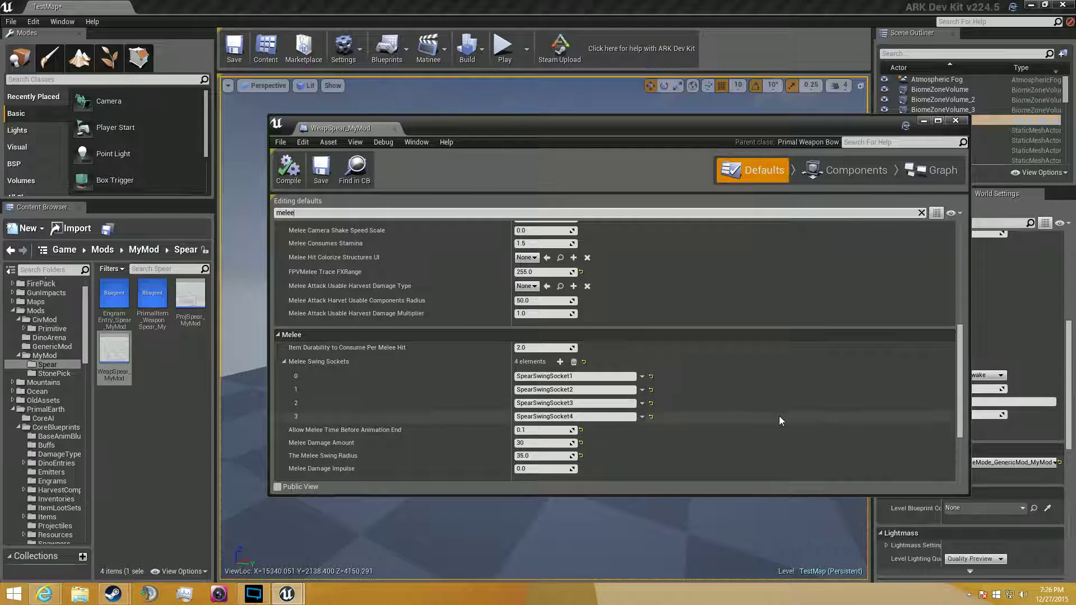
{"action": "scroll", "coordinate": [674, 331], "scroll_direction": "up", "scroll_amount": 3}
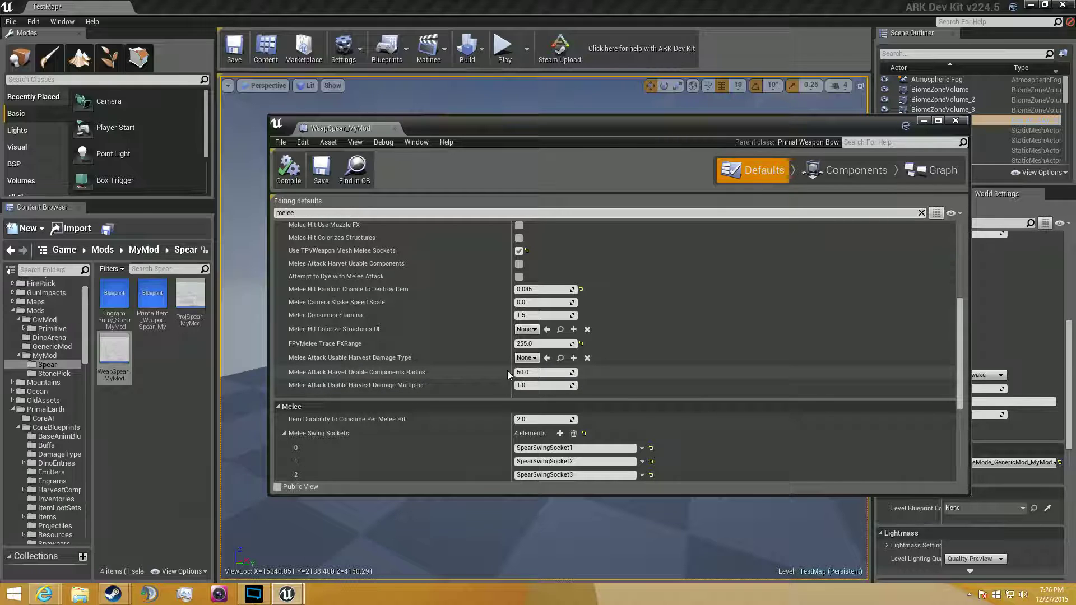
{"action": "scroll", "coordinate": [360, 338], "scroll_direction": "up", "scroll_amount": 3}
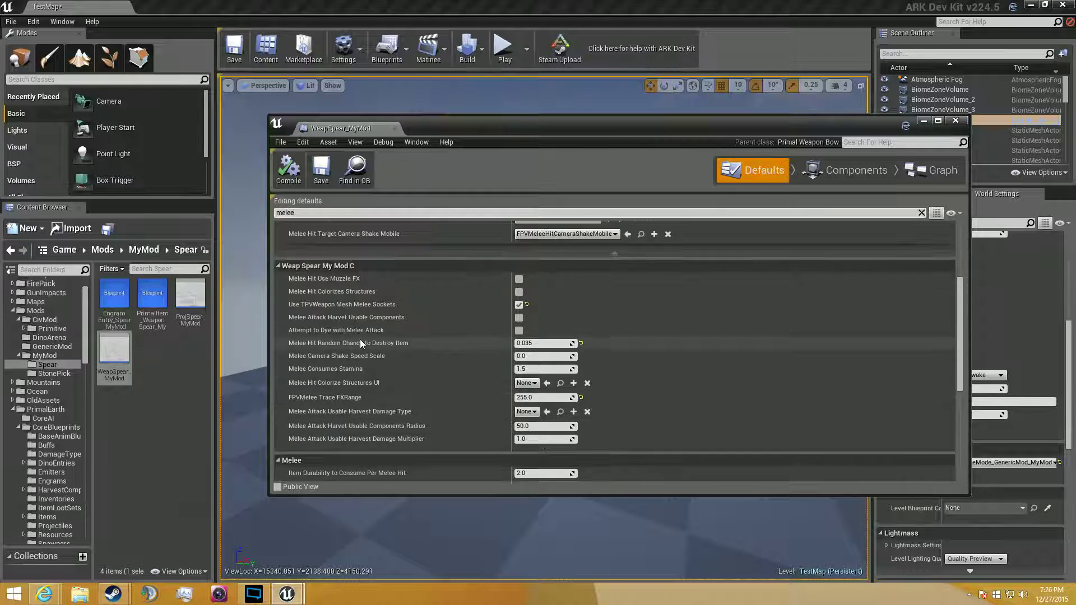
{"action": "scroll", "coordinate": [343, 305], "scroll_direction": "up", "scroll_amount": 7}
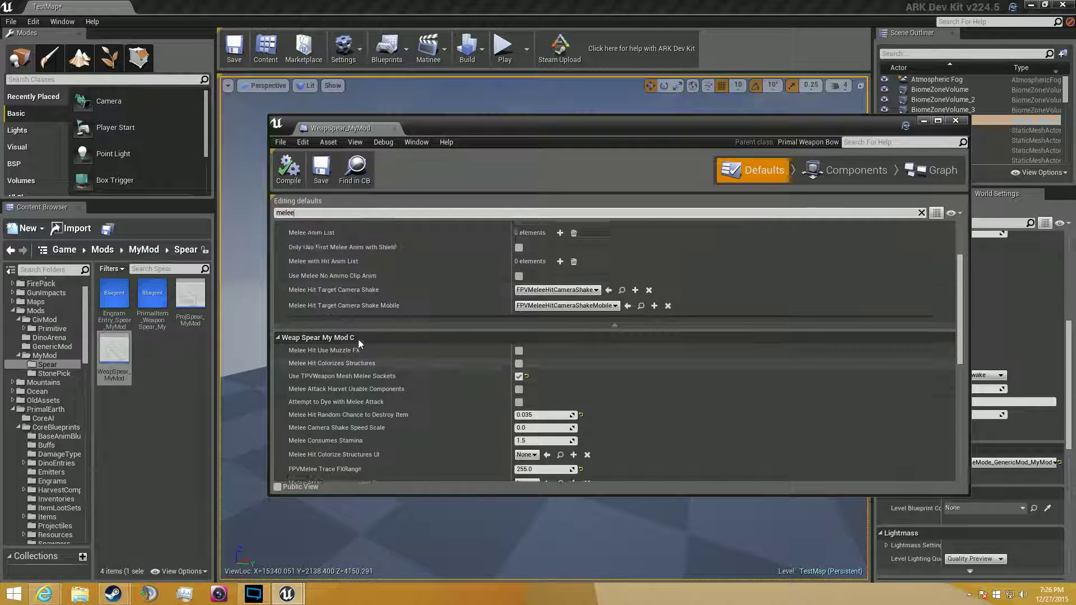
{"action": "scroll", "coordinate": [483, 360], "scroll_direction": "down", "scroll_amount": 3}
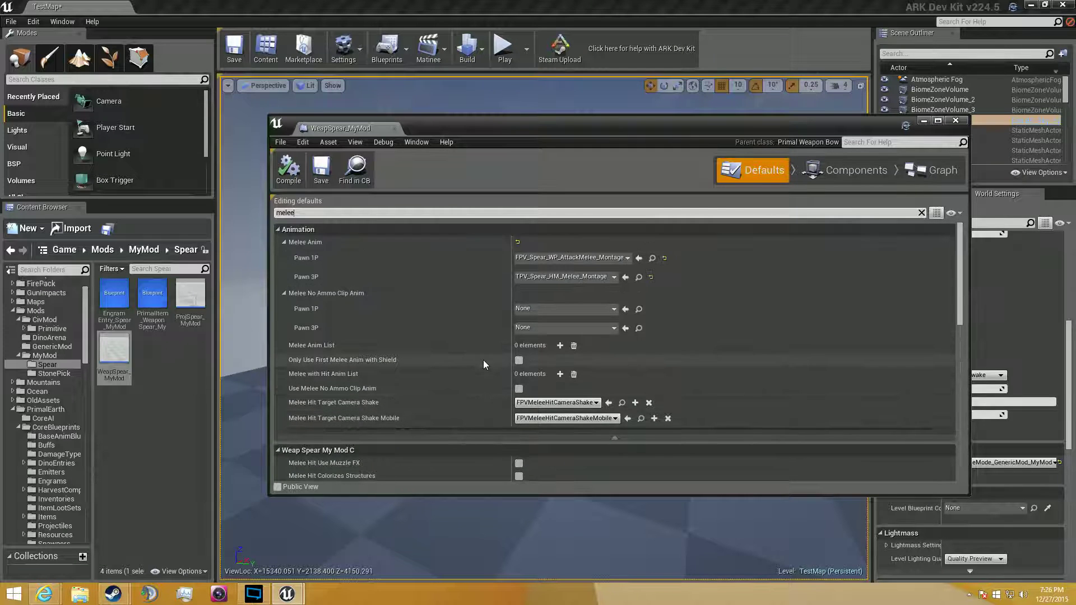
{"action": "scroll", "coordinate": [456, 357], "scroll_direction": "down", "scroll_amount": 18}
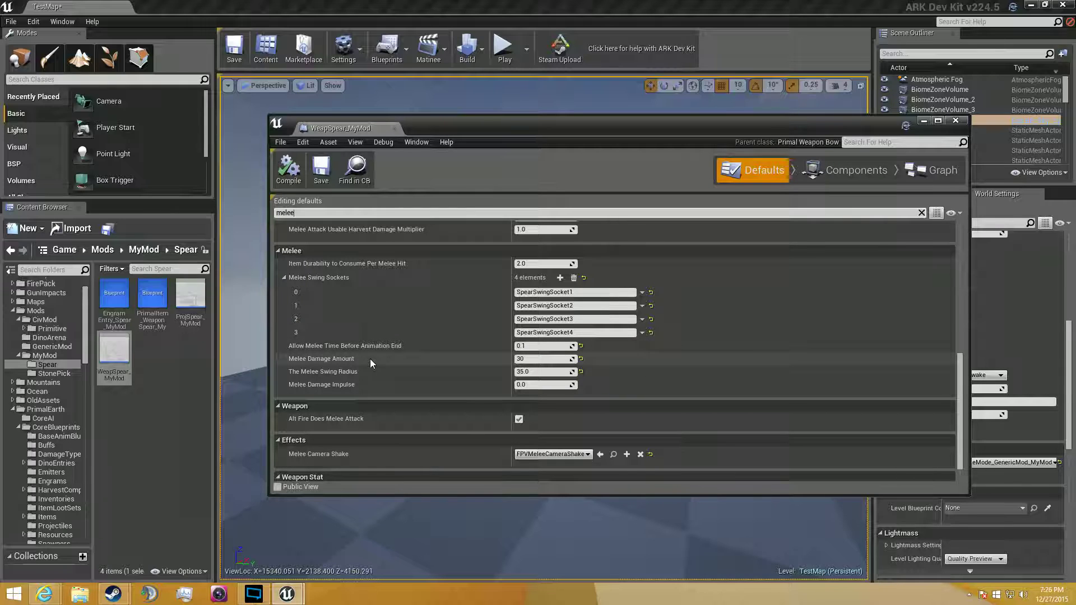
{"action": "scroll", "coordinate": [370, 362], "scroll_direction": "down", "scroll_amount": 1}
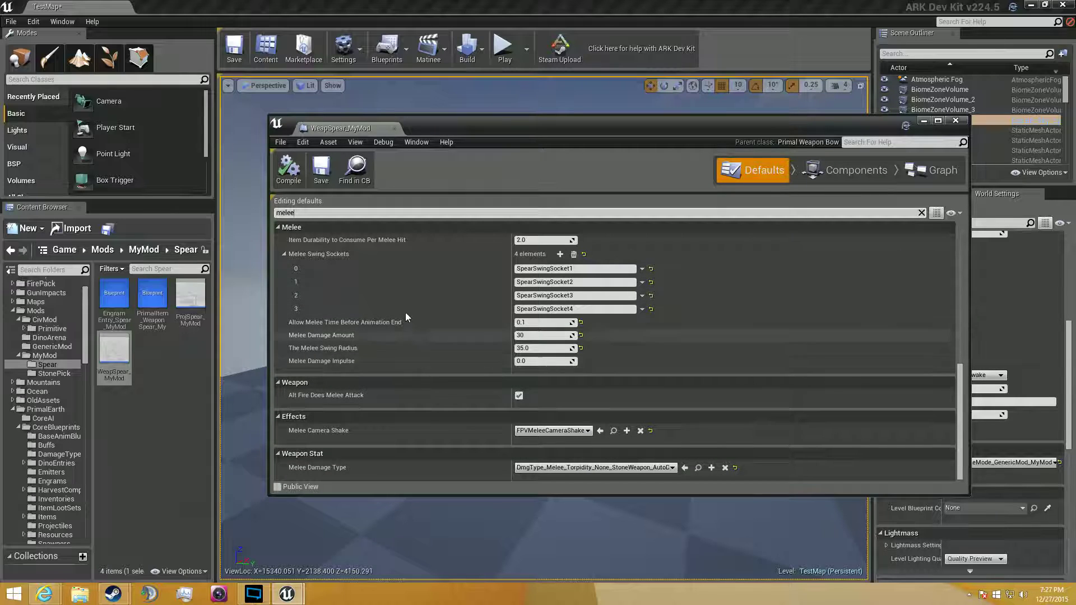
{"action": "left_click", "coordinate": [394, 129]}
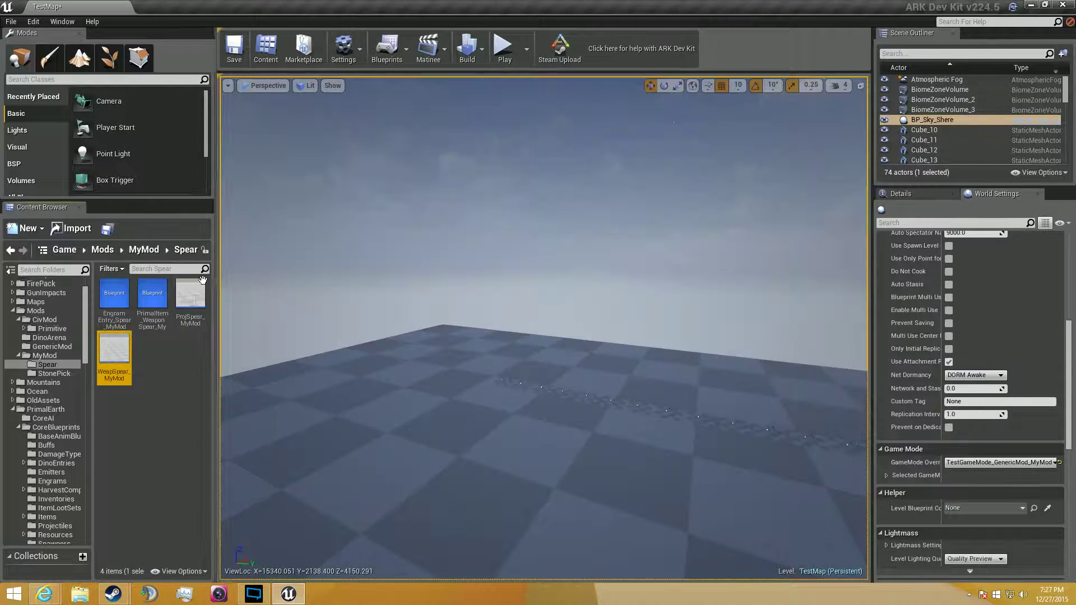
Step: Open the ProjSpear_MyMod blueprint and examine its pick-up, break chance, projectile speed and gravity settings
{"action": "double_click", "coordinate": [191, 295]}
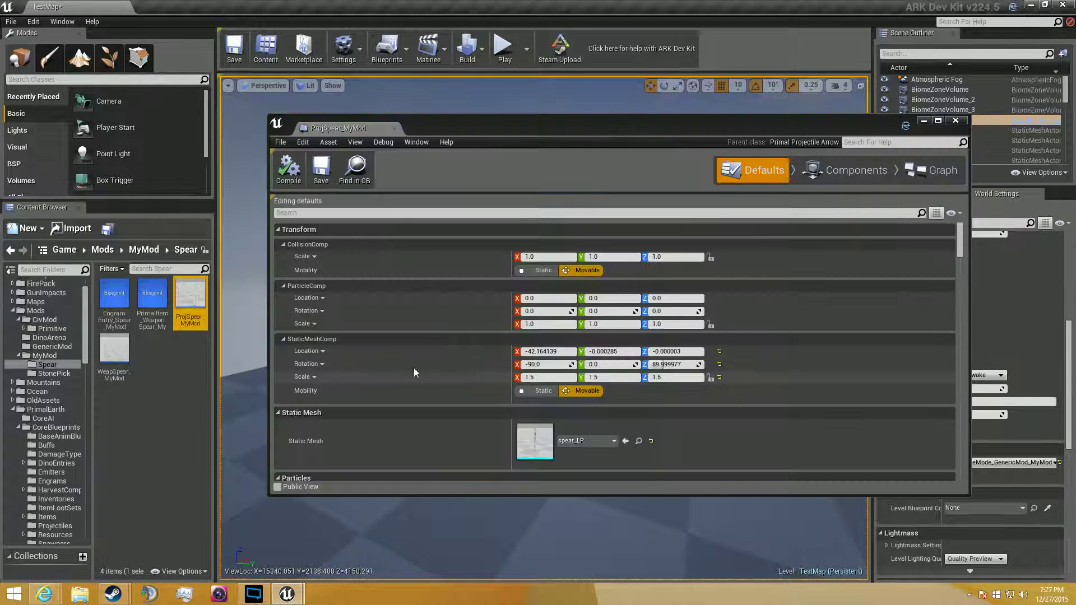
{"action": "scroll", "coordinate": [447, 369], "scroll_direction": "down", "scroll_amount": 10}
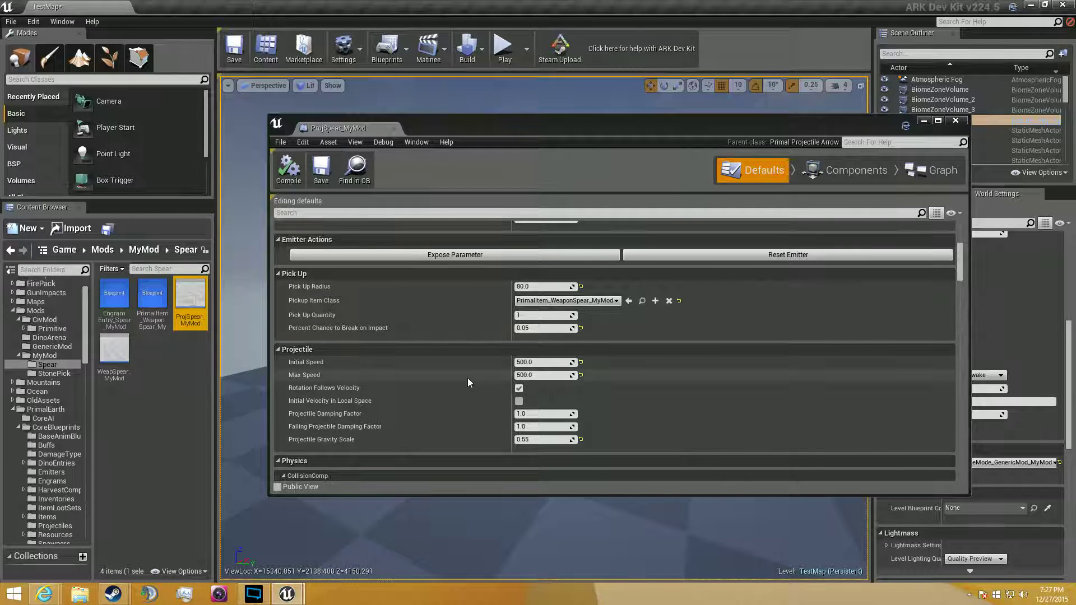
{"action": "scroll", "coordinate": [467, 378], "scroll_direction": "down", "scroll_amount": 4}
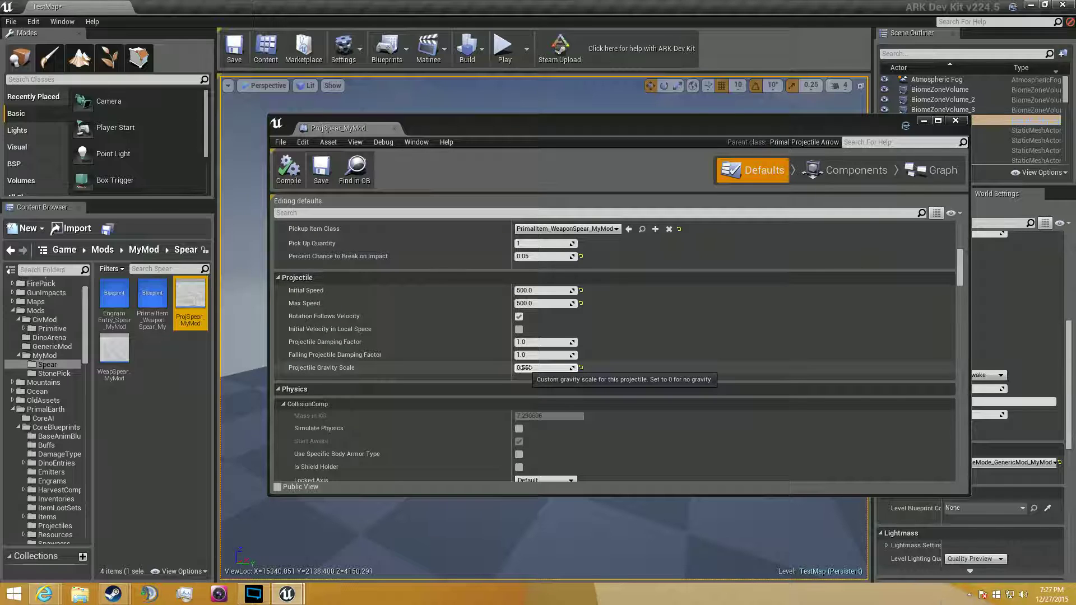
{"action": "scroll", "coordinate": [479, 328], "scroll_direction": "down", "scroll_amount": 5}
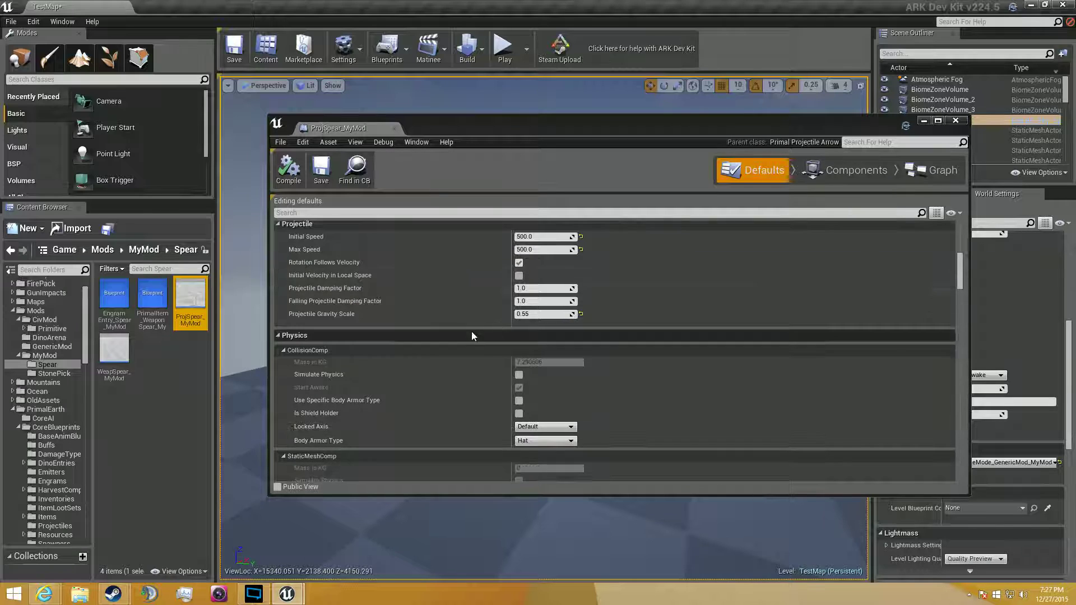
Step: Examine the spear projectile's physics, bounce, collision, rendering and impact settings
{"action": "scroll", "coordinate": [410, 292], "scroll_direction": "down", "scroll_amount": 6}
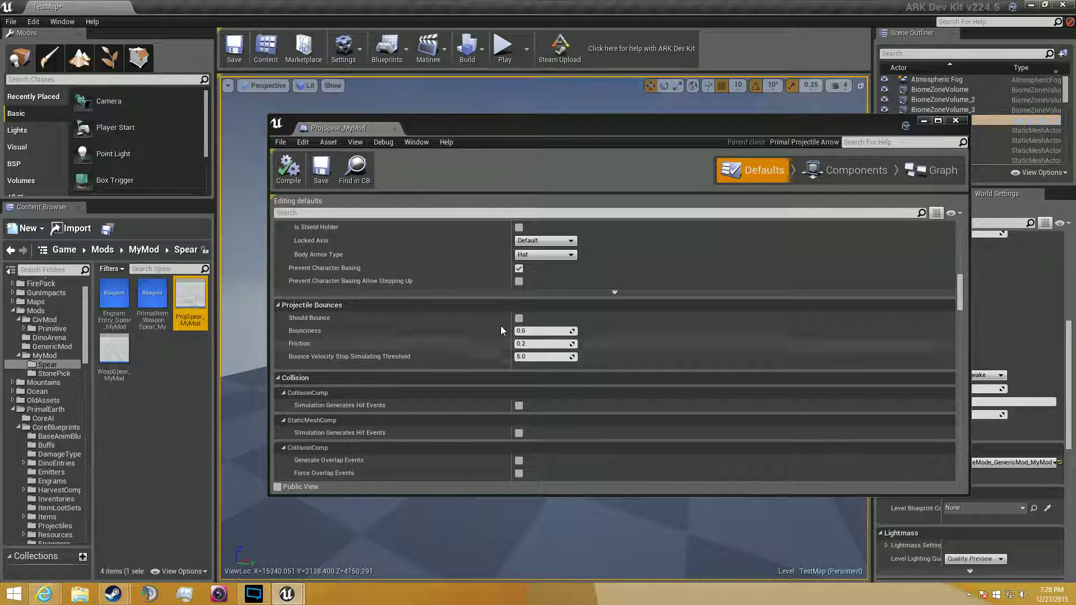
{"action": "scroll", "coordinate": [499, 342], "scroll_direction": "down", "scroll_amount": 5}
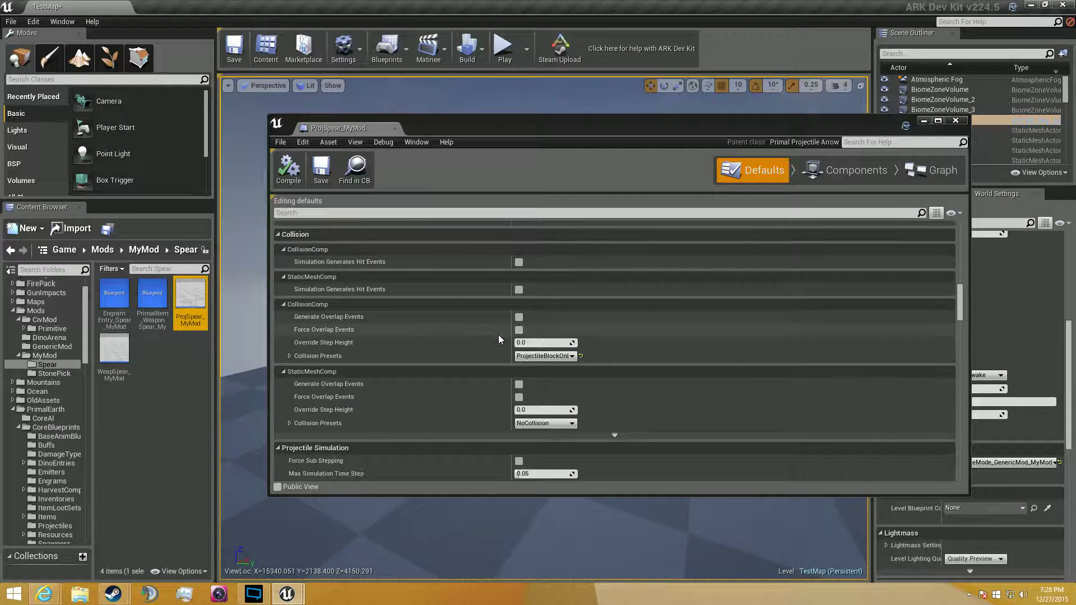
{"action": "scroll", "coordinate": [499, 336], "scroll_direction": "down", "scroll_amount": 8}
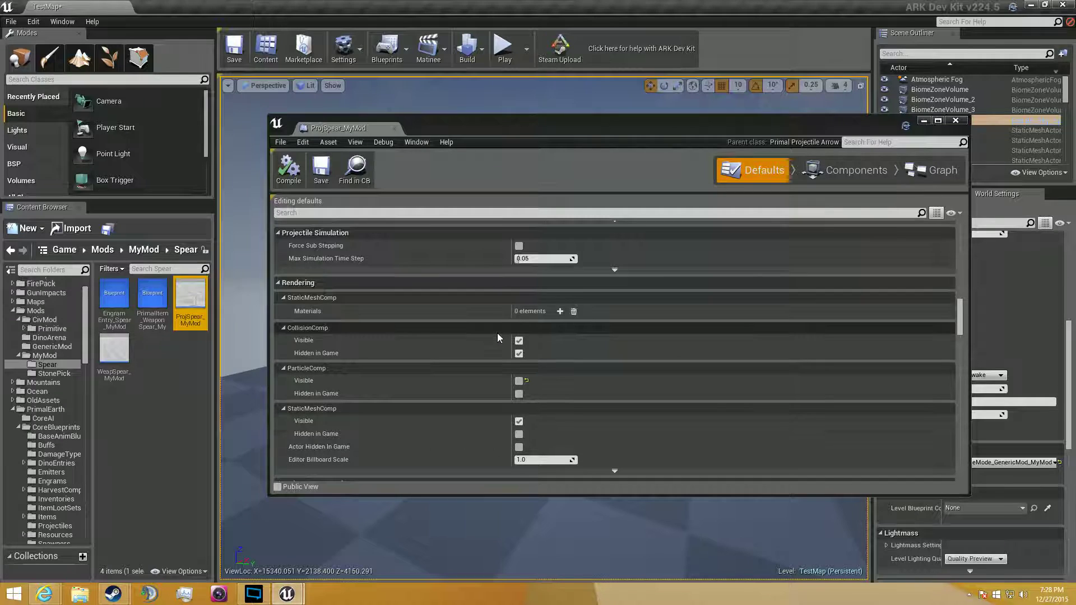
{"action": "scroll", "coordinate": [299, 261], "scroll_direction": "down", "scroll_amount": 8}
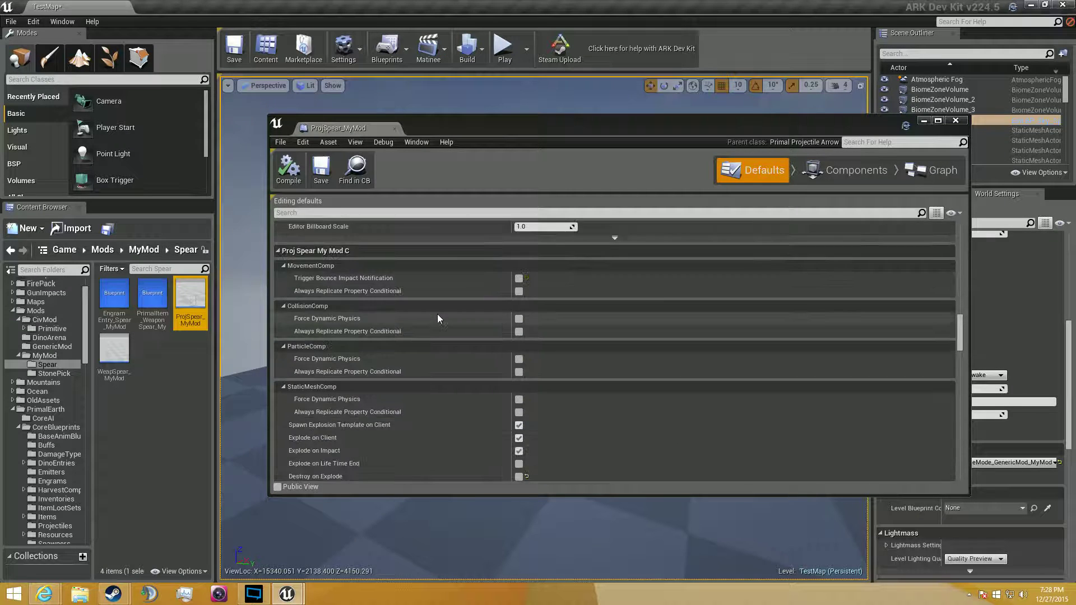
{"action": "scroll", "coordinate": [438, 315], "scroll_direction": "down", "scroll_amount": 10}
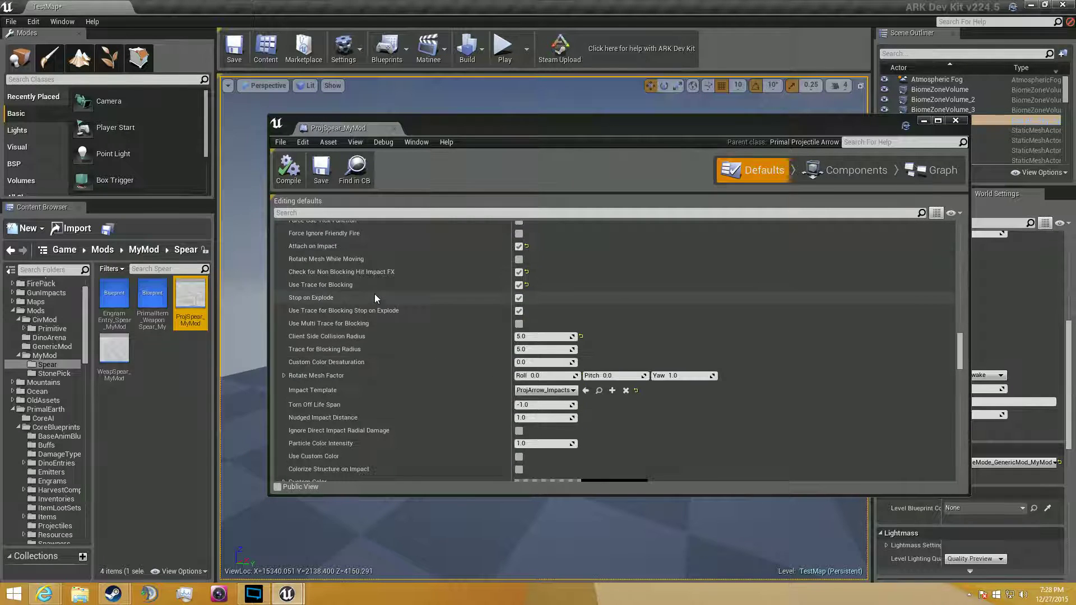
{"action": "scroll", "coordinate": [427, 386], "scroll_direction": "down", "scroll_amount": 1}
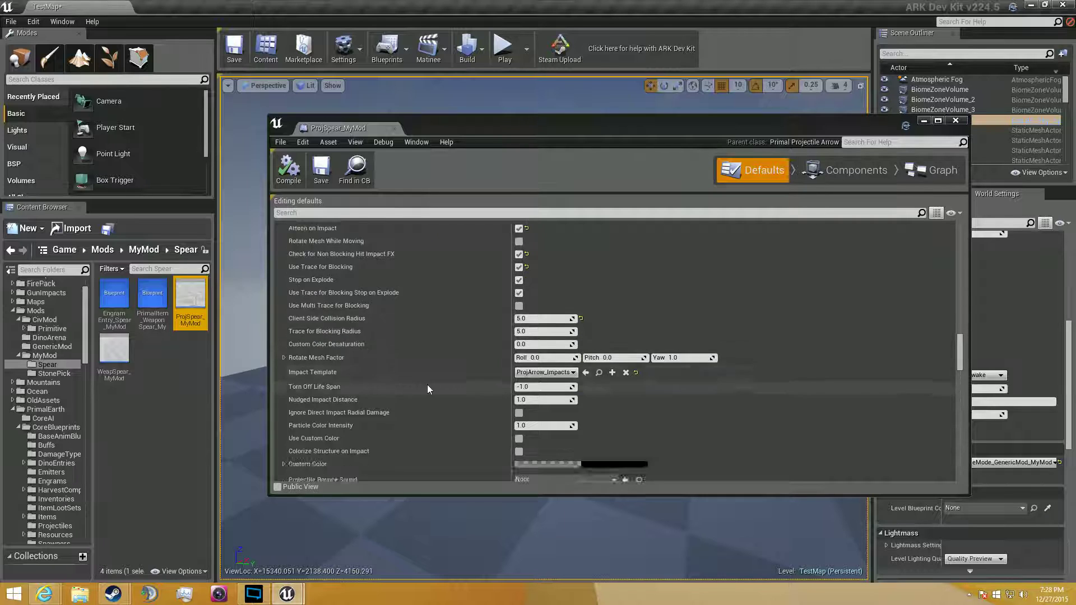
{"action": "scroll", "coordinate": [427, 385], "scroll_direction": "down", "scroll_amount": 6}
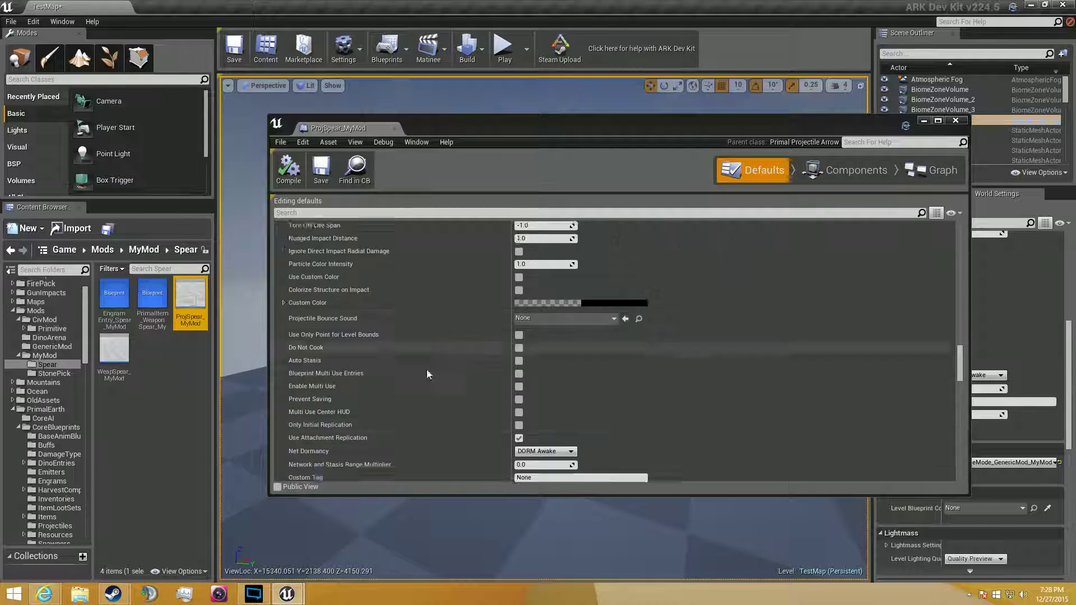
Step: Look over the projectile's network, homing, velocity, movement component and shape settings
{"action": "scroll", "coordinate": [428, 374], "scroll_direction": "down", "scroll_amount": 6}
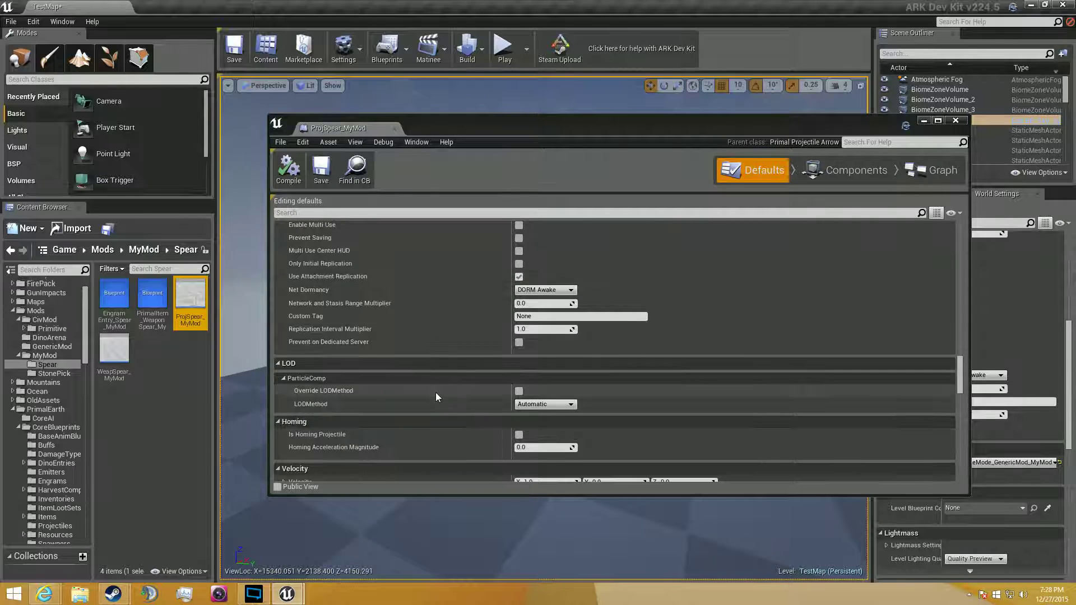
{"action": "scroll", "coordinate": [436, 395], "scroll_direction": "down", "scroll_amount": 4}
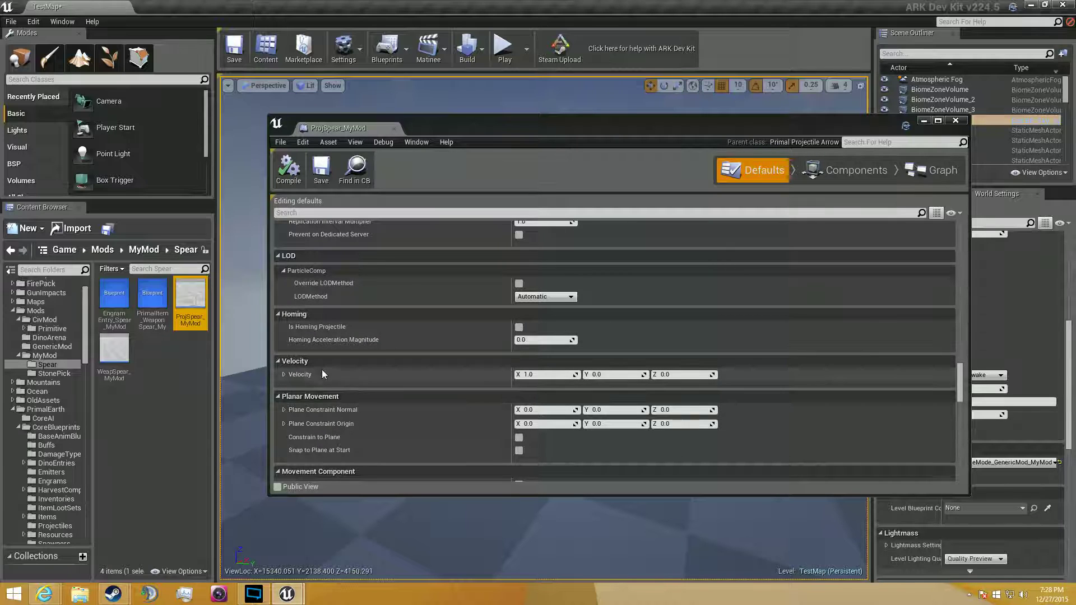
{"action": "scroll", "coordinate": [348, 372], "scroll_direction": "down", "scroll_amount": 3}
{"action": "scroll", "coordinate": [372, 352], "scroll_direction": "down", "scroll_amount": 3}
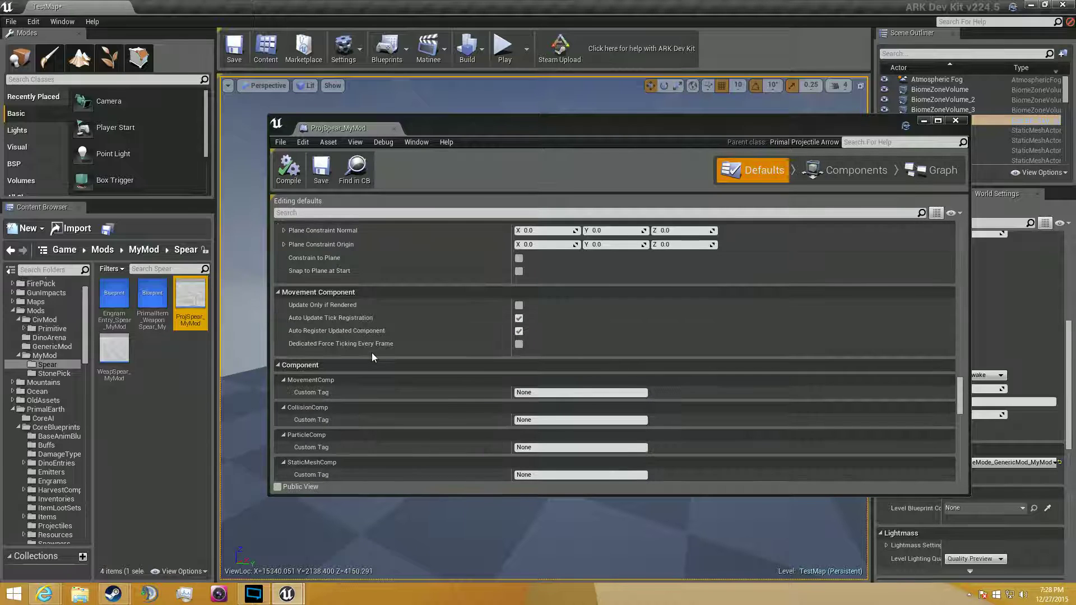
{"action": "scroll", "coordinate": [372, 355], "scroll_direction": "down", "scroll_amount": 3}
{"action": "scroll", "coordinate": [372, 354], "scroll_direction": "down", "scroll_amount": 5}
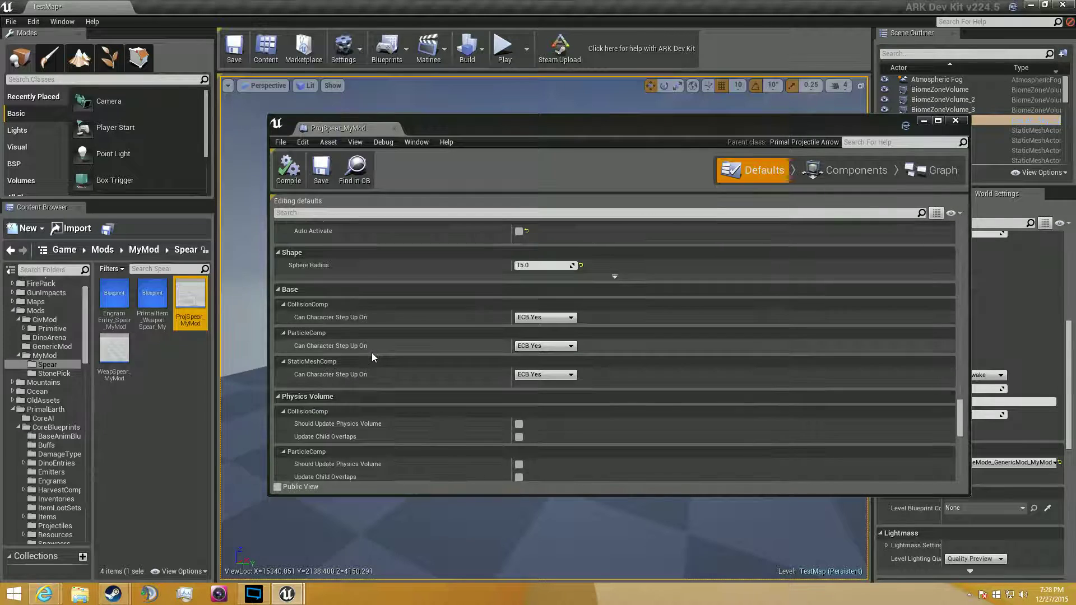
Step: Expand Weapon Config under the projectile's Effects and examine its life, damage, impulse, radius and damage type settings
{"action": "scroll", "coordinate": [372, 352], "scroll_direction": "down", "scroll_amount": 8}
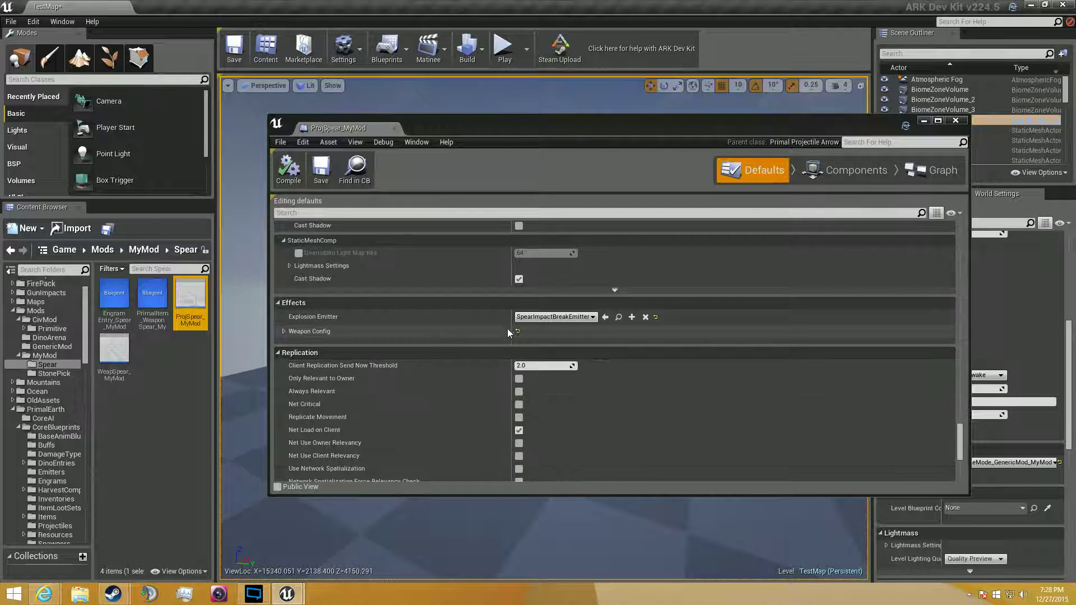
{"action": "left_click", "coordinate": [284, 331]}
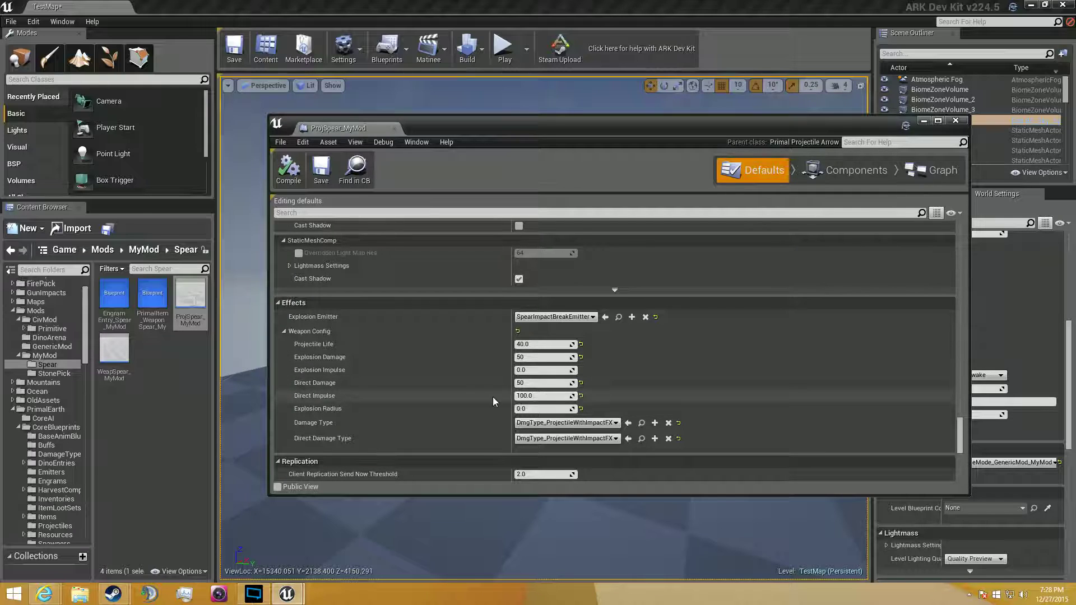
{"action": "scroll", "coordinate": [490, 396], "scroll_direction": "down", "scroll_amount": 1}
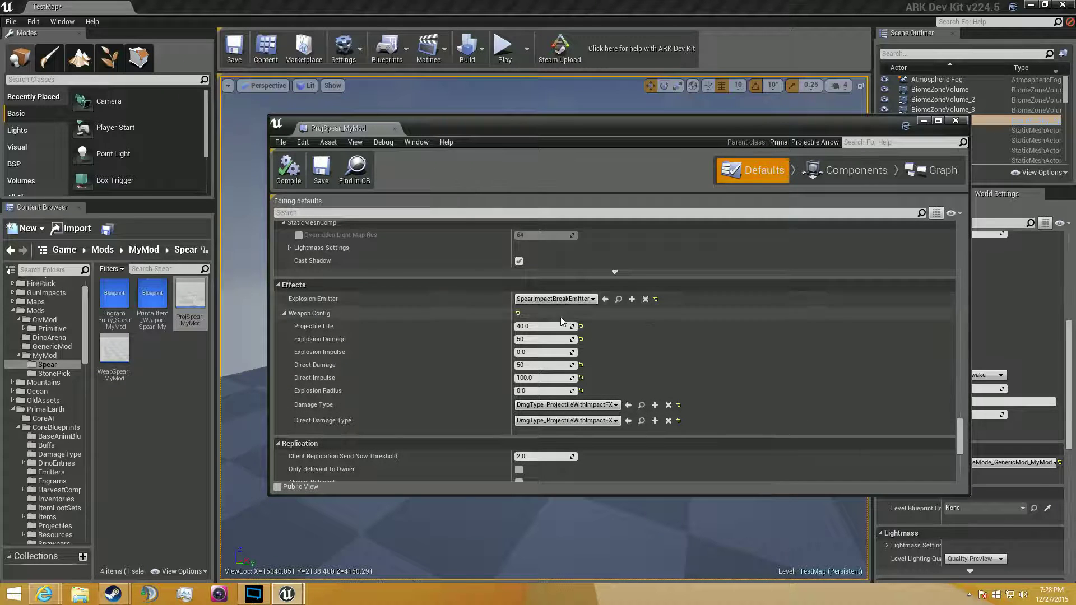
{"action": "scroll", "coordinate": [361, 353], "scroll_direction": "down", "scroll_amount": 4}
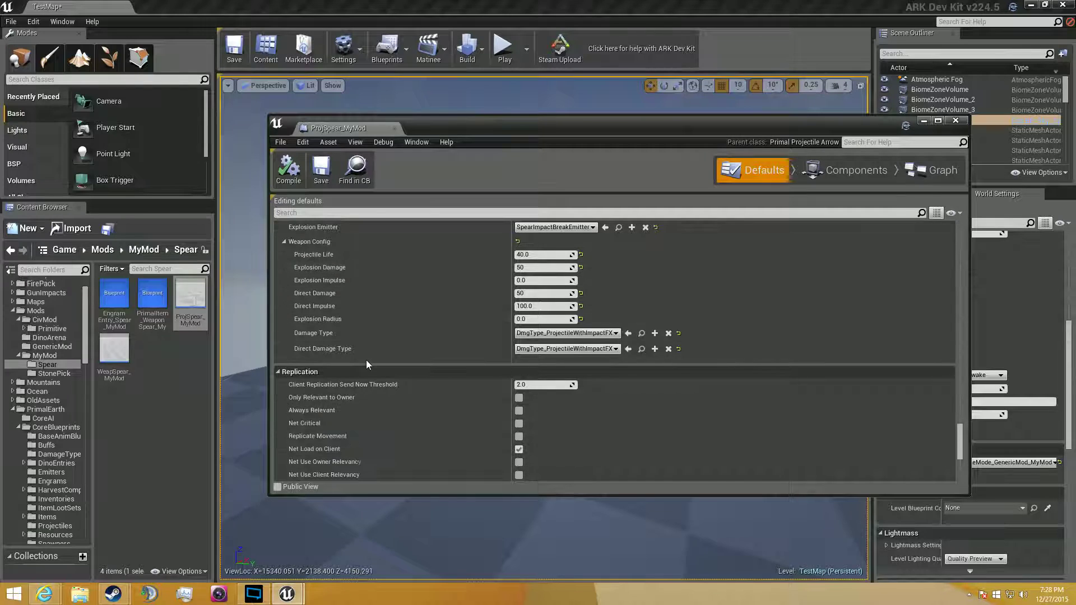
{"action": "scroll", "coordinate": [393, 318], "scroll_direction": "down", "scroll_amount": 4}
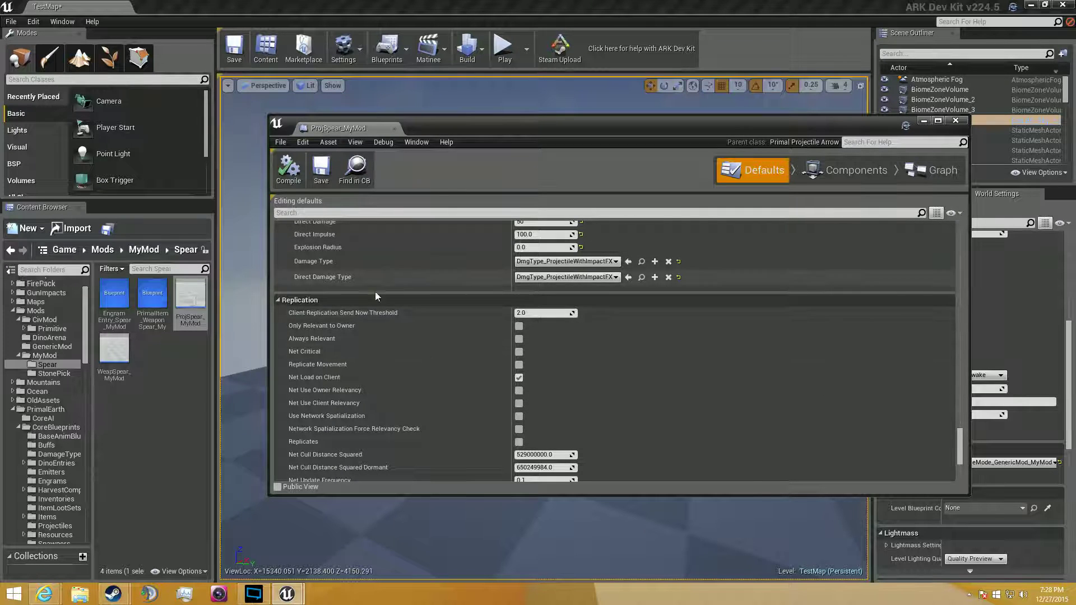
Step: Check the projectile's replication, input and actor settings, and return to its projectile simulation and rendering settings
{"action": "scroll", "coordinate": [381, 281], "scroll_direction": "down", "scroll_amount": 5}
{"action": "scroll", "coordinate": [433, 345], "scroll_direction": "down", "scroll_amount": 7}
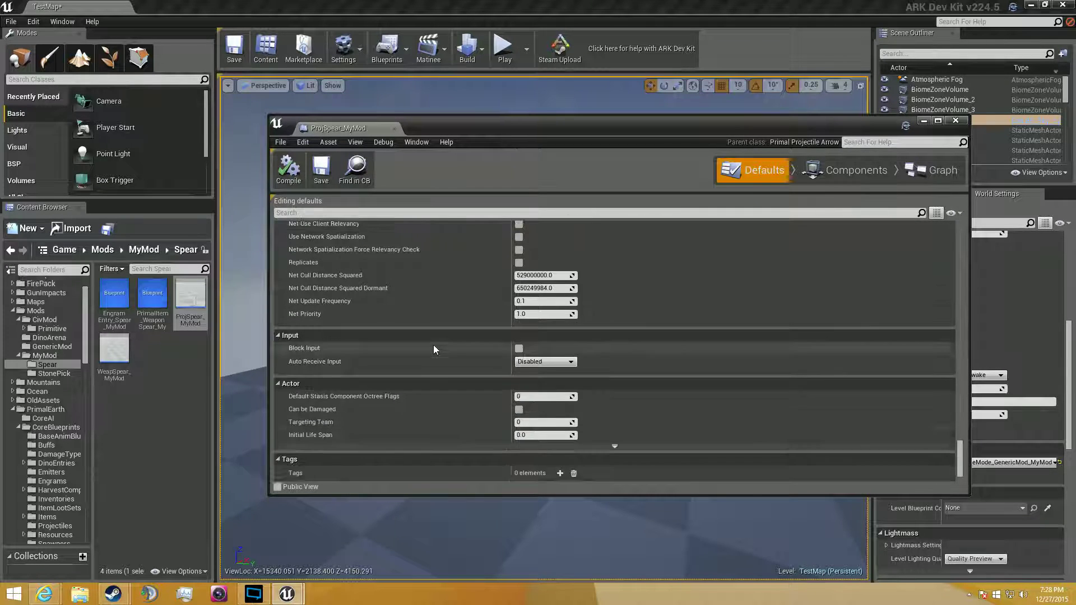
{"action": "scroll", "coordinate": [325, 410], "scroll_direction": "up", "scroll_amount": 14}
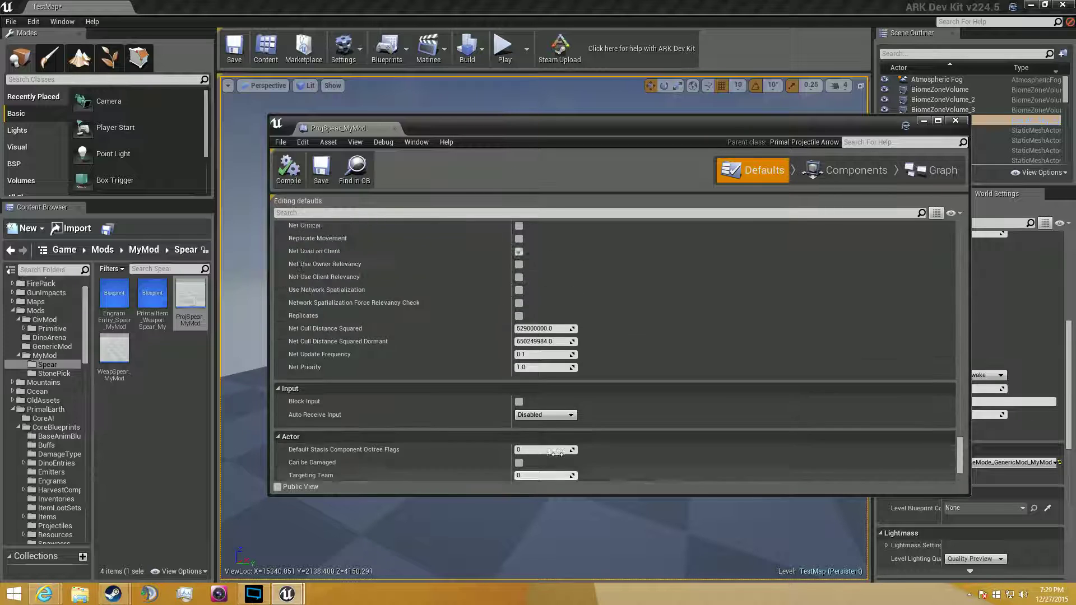
{"action": "mouse_move", "coordinate": [962, 442]}
{"action": "left_mouse_down"}
{"action": "mouse_move", "coordinate": [970, 405]}
{"action": "mouse_move", "coordinate": [960, 458]}
{"action": "mouse_move", "coordinate": [940, 242]}
{"action": "mouse_move", "coordinate": [942, 314]}
{"action": "left_mouse_up"}
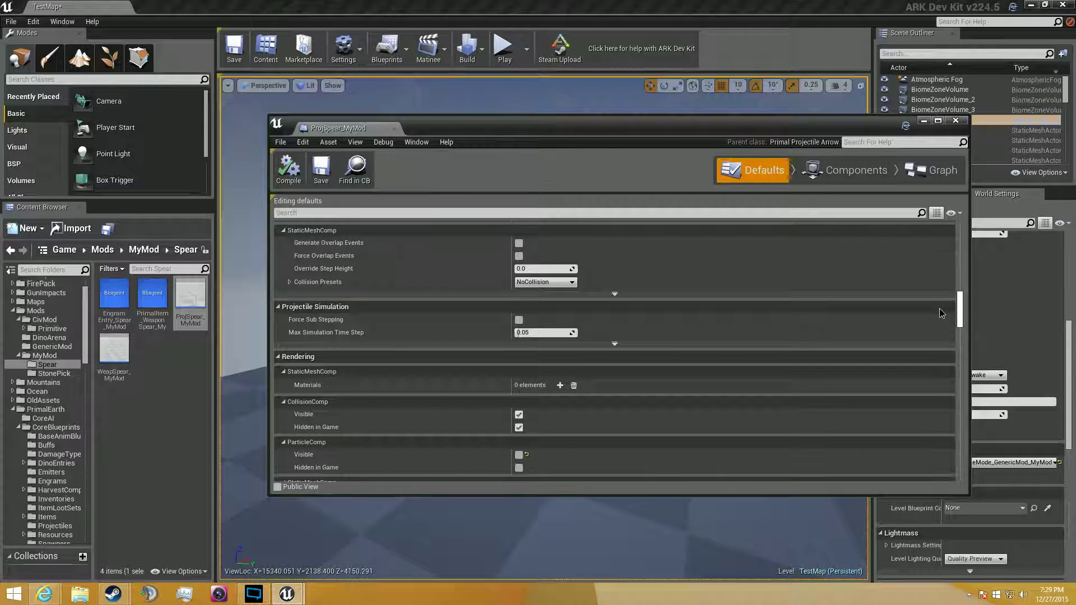
{"action": "scroll", "coordinate": [940, 314], "scroll_direction": "down", "scroll_amount": 3}
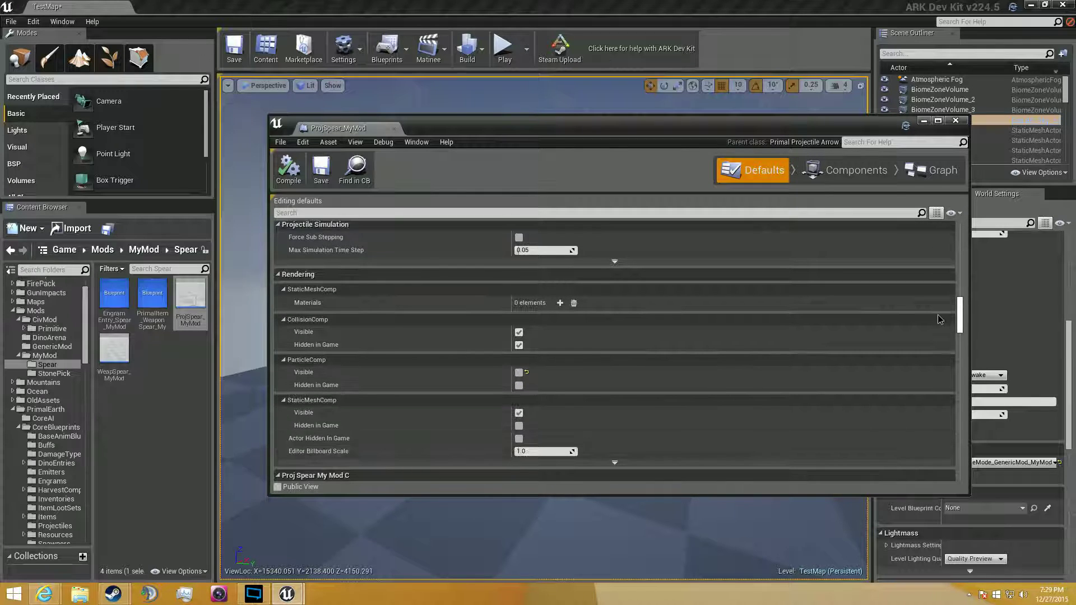
Step: Review the spear projectile's rendering, explosion, impact, collision radius, homing, velocity and planar movement settings
{"action": "scroll", "coordinate": [937, 314], "scroll_direction": "down", "scroll_amount": 2}
{"action": "scroll", "coordinate": [937, 325], "scroll_direction": "down", "scroll_amount": 6}
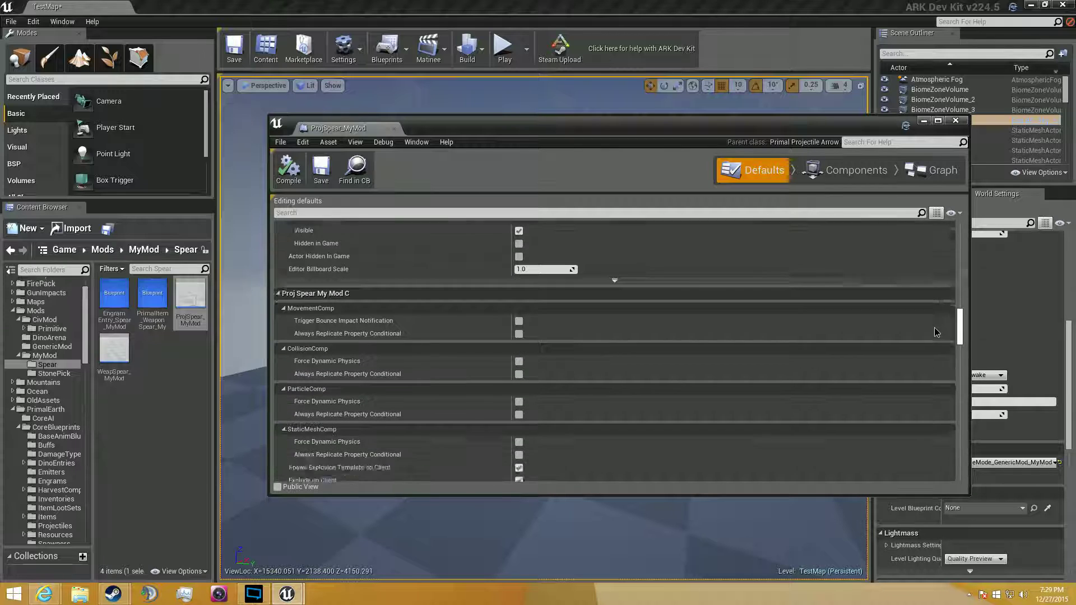
{"action": "scroll", "coordinate": [935, 339], "scroll_direction": "down", "scroll_amount": 6}
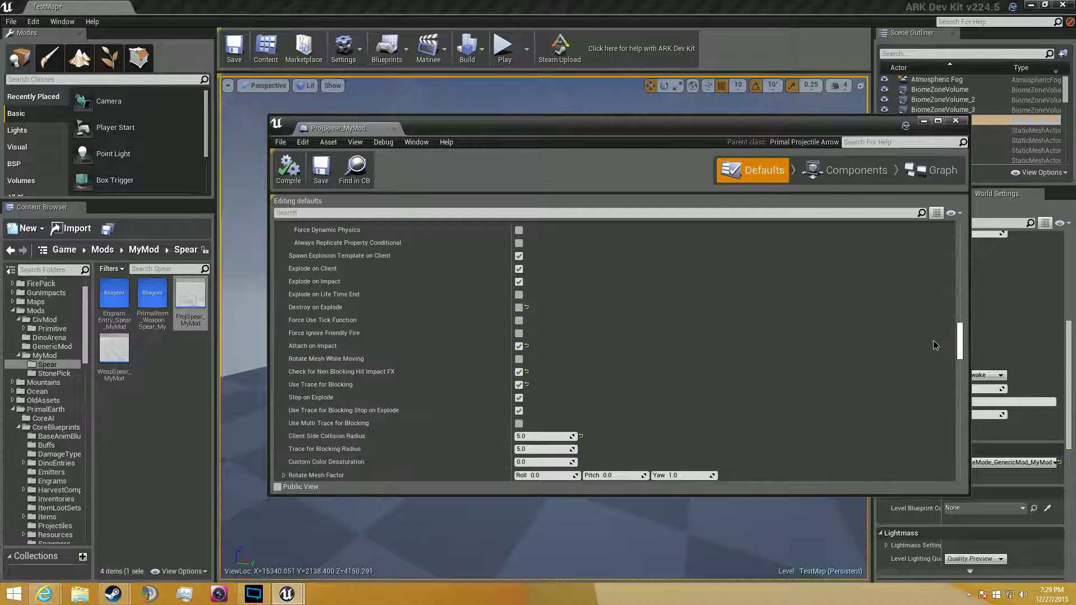
{"action": "scroll", "coordinate": [933, 354], "scroll_direction": "down", "scroll_amount": 8}
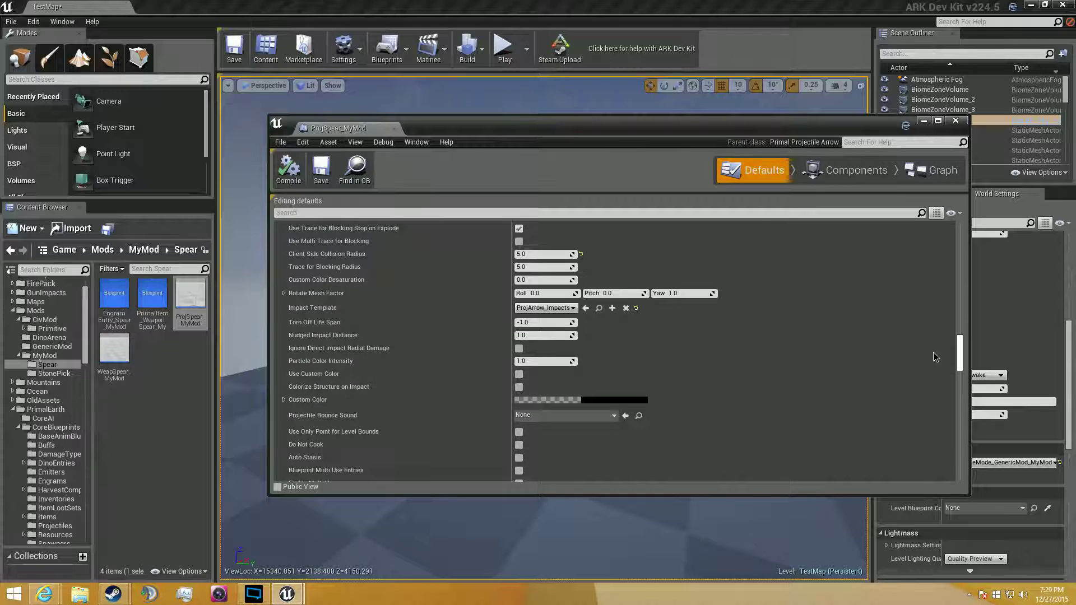
{"action": "scroll", "coordinate": [935, 373], "scroll_direction": "down", "scroll_amount": 6}
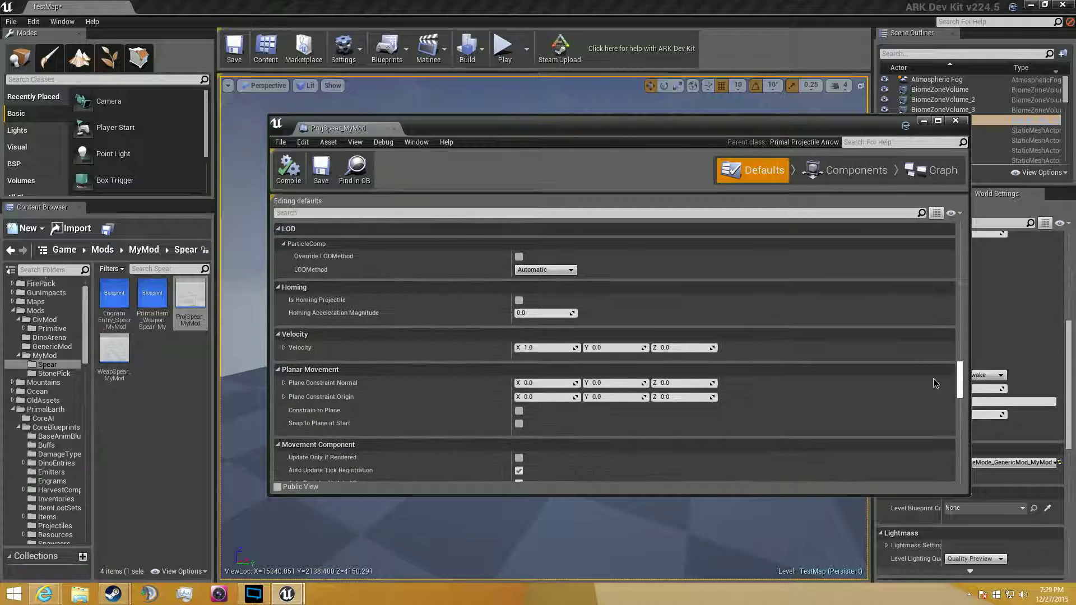
{"action": "scroll", "coordinate": [936, 392], "scroll_direction": "down", "scroll_amount": 8}
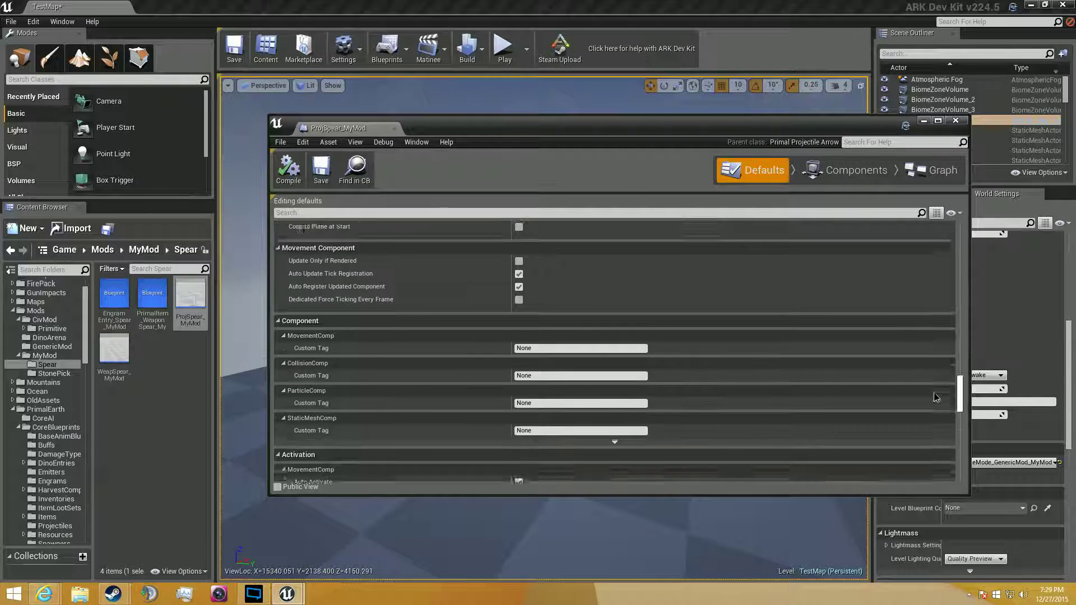
Step: Review the projectile's activation, shape, lighting, Weapon Config, replication and actor settings, and close its blueprint
{"action": "left_click_drag", "start_coordinate": [935, 404], "coordinate": [936, 402]}
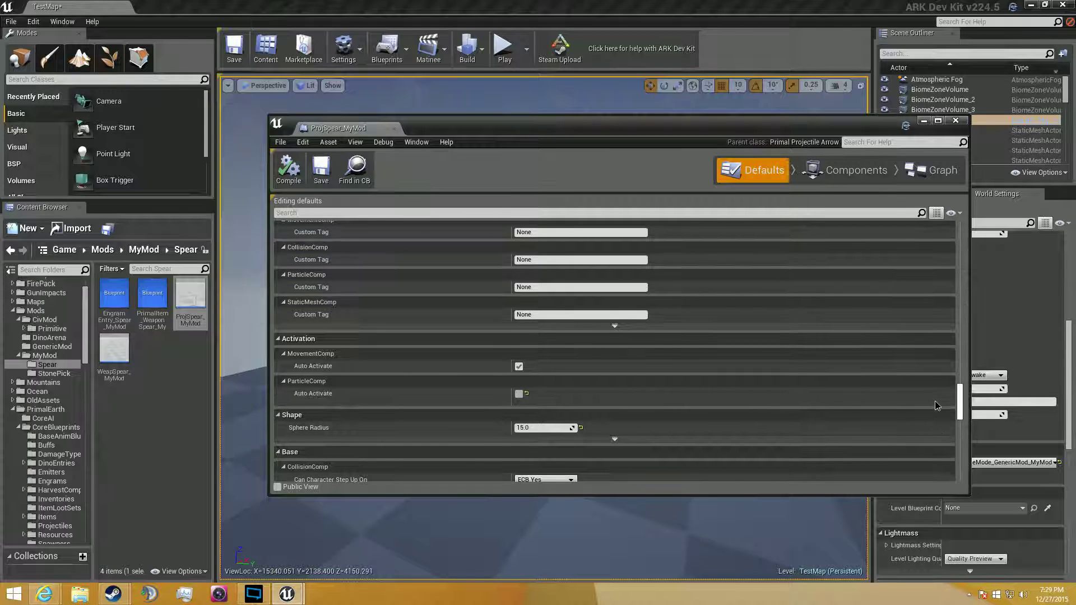
{"action": "scroll", "coordinate": [936, 402], "scroll_direction": "down", "scroll_amount": 6}
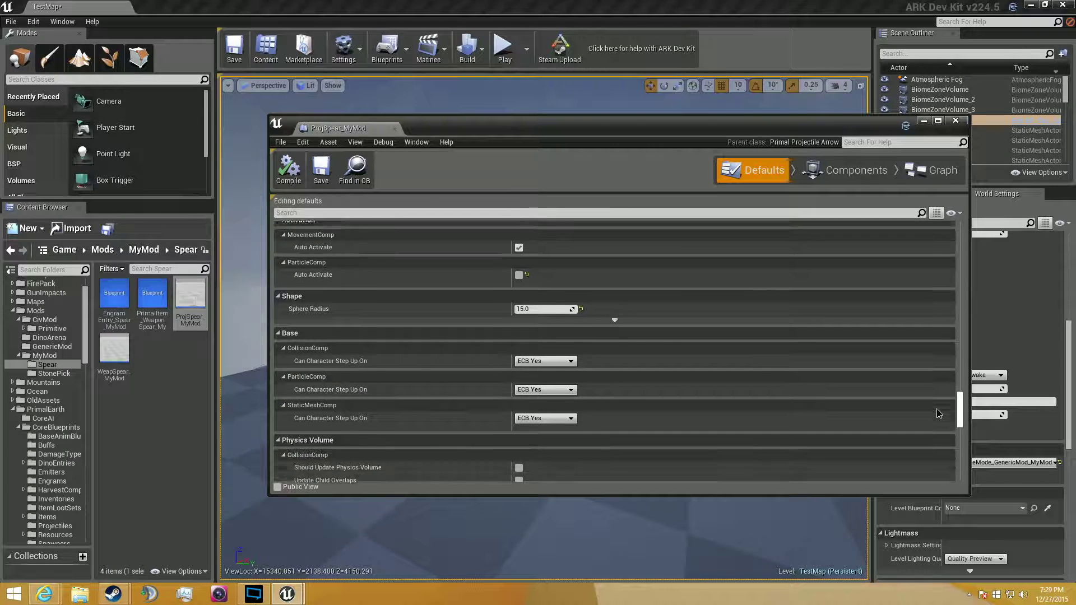
{"action": "scroll", "coordinate": [940, 417], "scroll_direction": "down", "scroll_amount": 8}
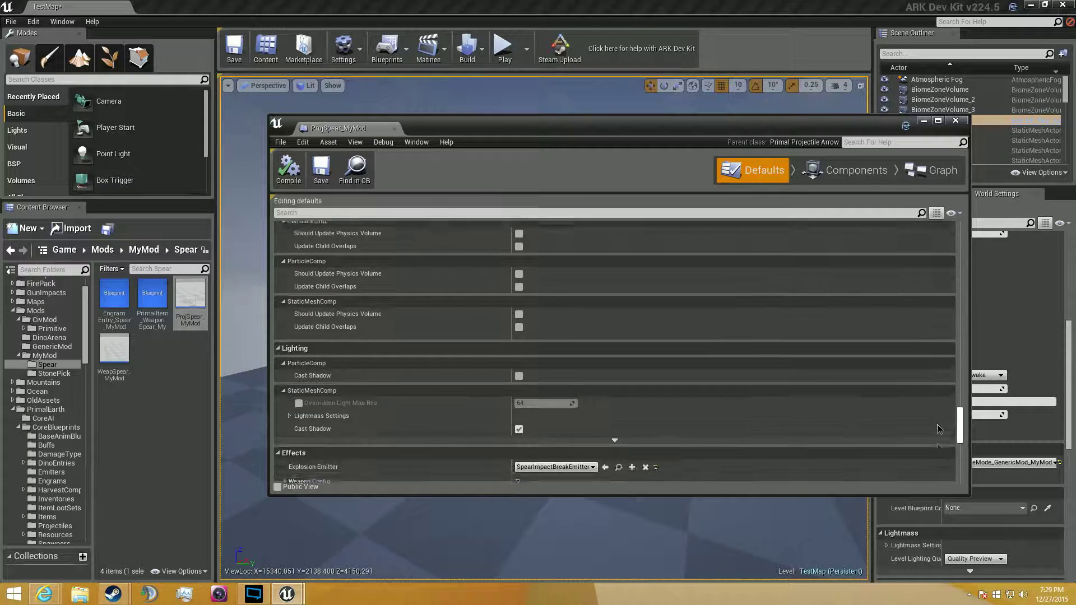
{"action": "scroll", "coordinate": [939, 434], "scroll_direction": "down", "scroll_amount": 5}
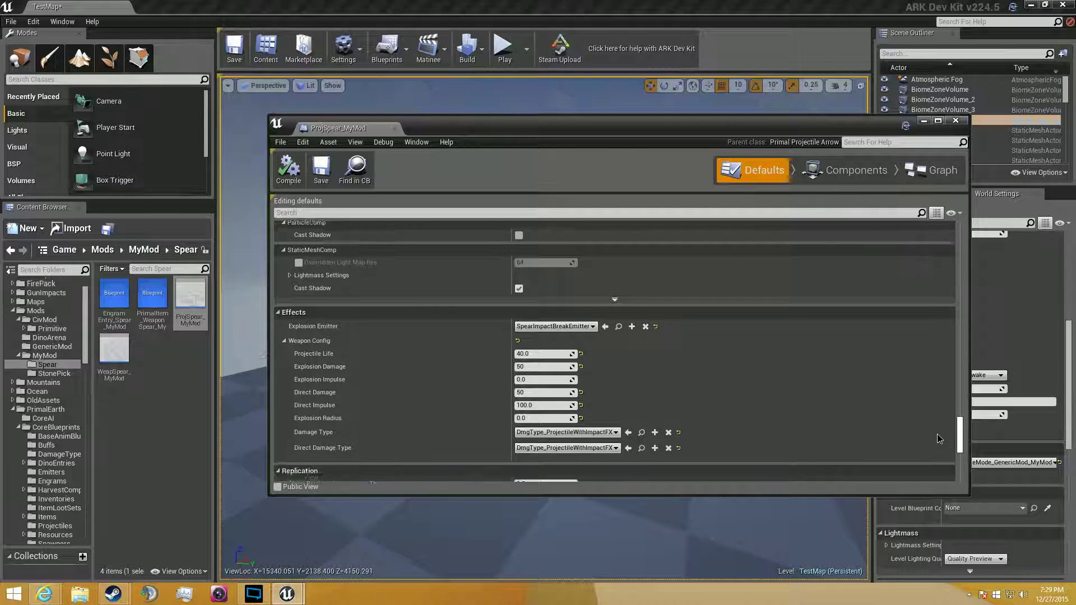
{"action": "scroll", "coordinate": [940, 443], "scroll_direction": "down", "scroll_amount": 6}
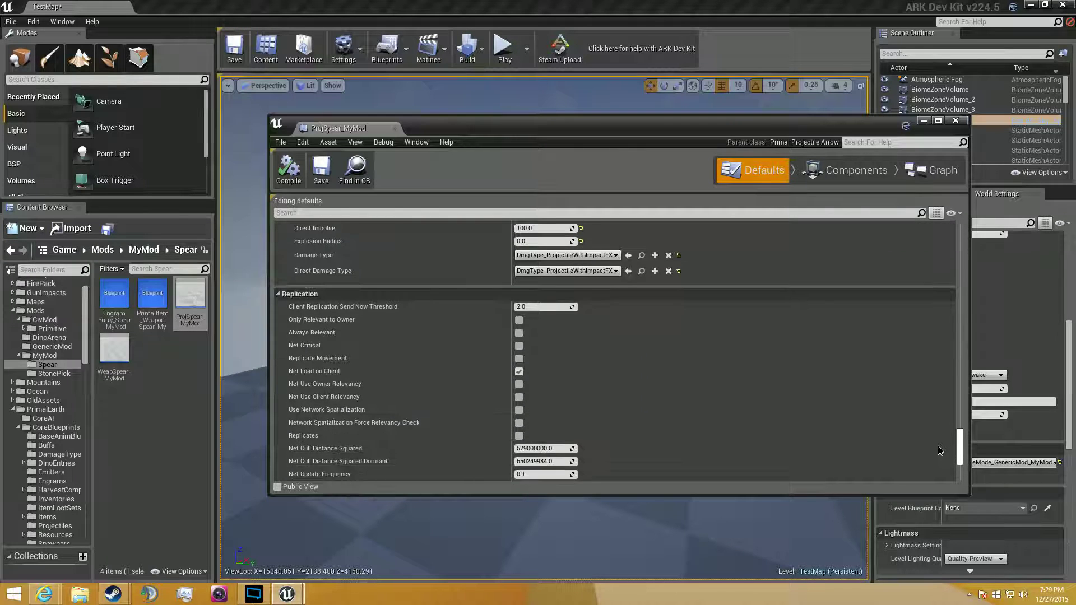
{"action": "scroll", "coordinate": [940, 455], "scroll_direction": "down", "scroll_amount": 5}
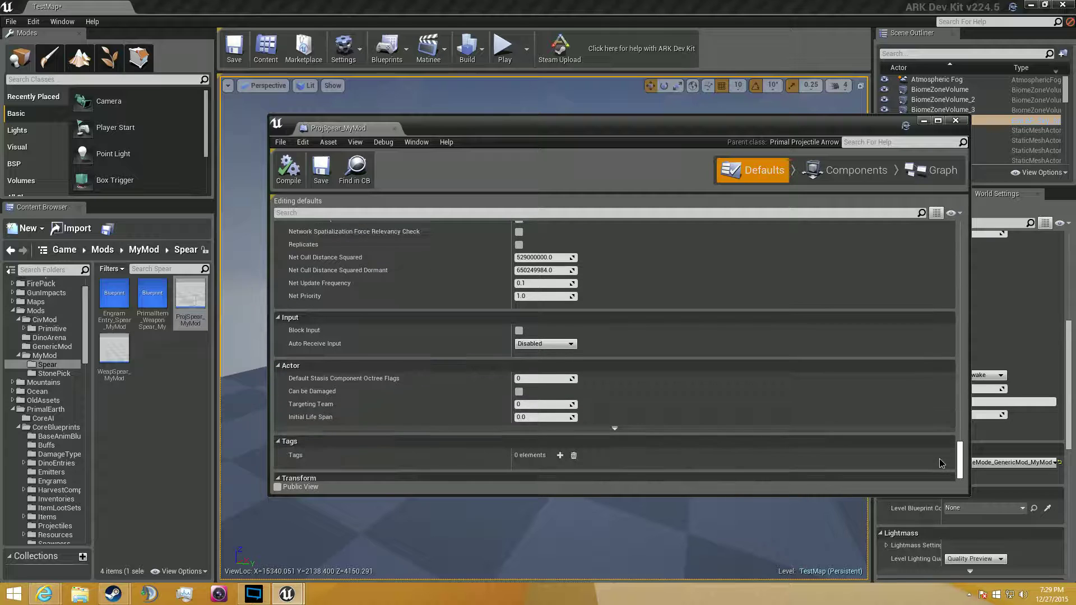
{"action": "left_click_drag", "start_coordinate": [941, 461], "coordinate": [935, 196]}
{"action": "left_click", "coordinate": [394, 129]}
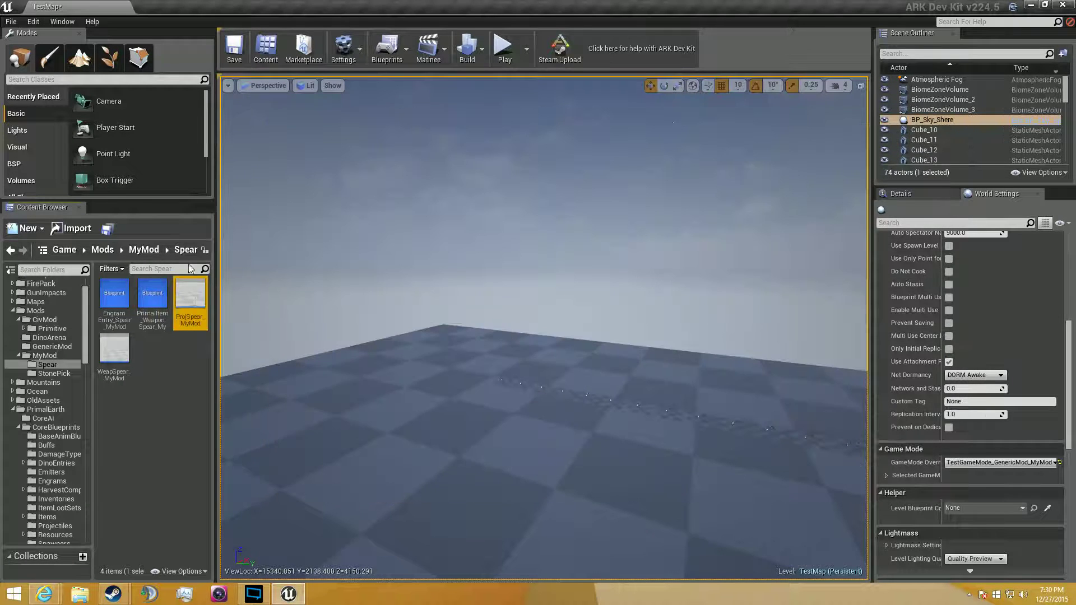
Step: Open the PrimalItem weapon spear blueprint from the Spear folder, look over its default item settings, and close it
{"action": "double_click", "coordinate": [155, 307]}
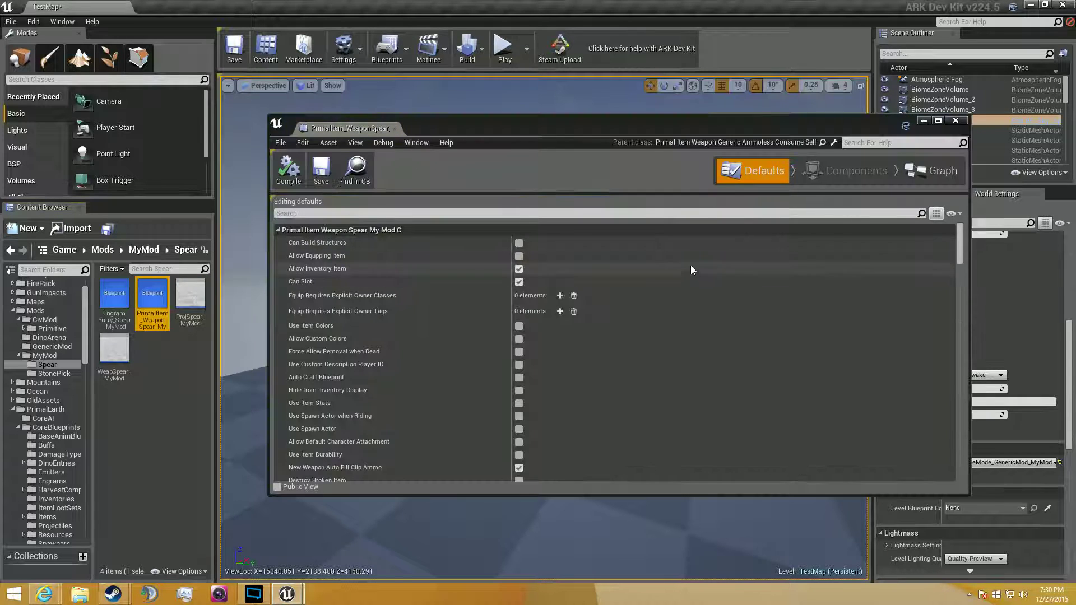
{"action": "scroll", "coordinate": [640, 256], "scroll_direction": "down", "scroll_amount": 10}
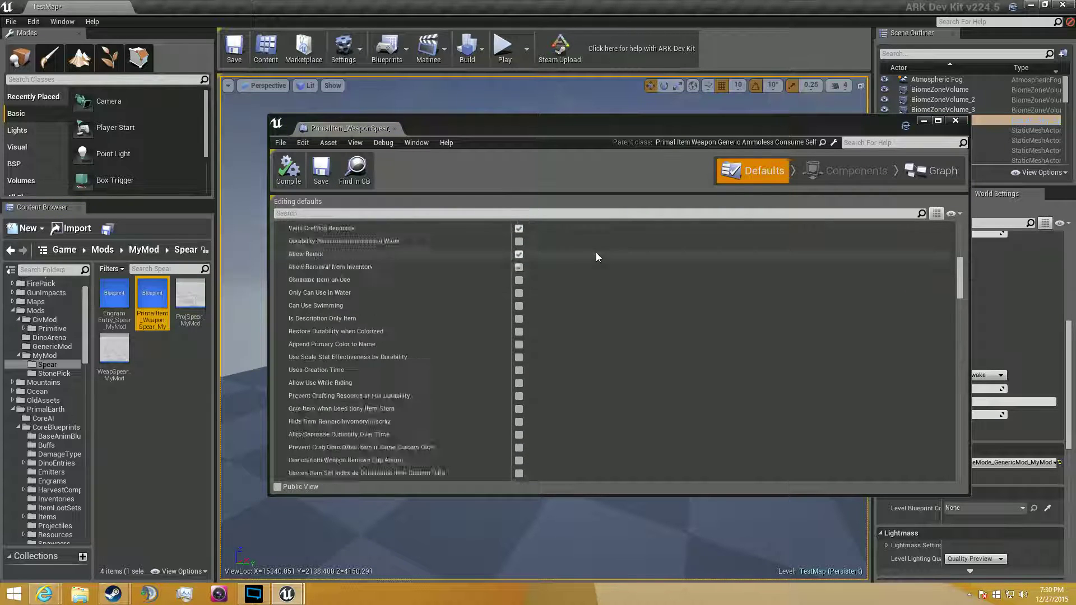
{"action": "left_click", "coordinate": [394, 129]}
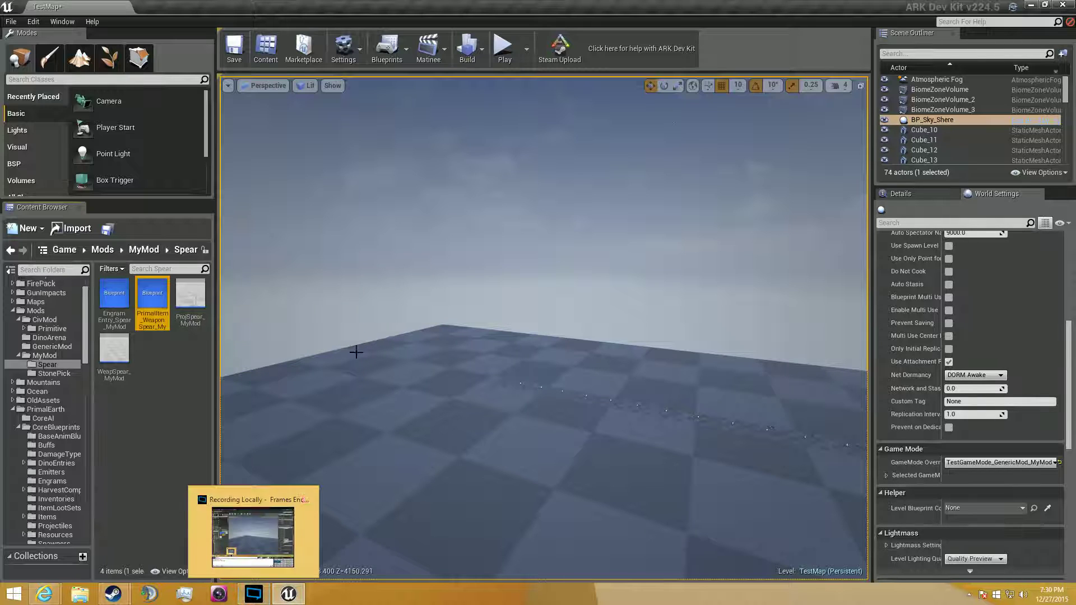
{"action": "left_click", "coordinate": [261, 588]}
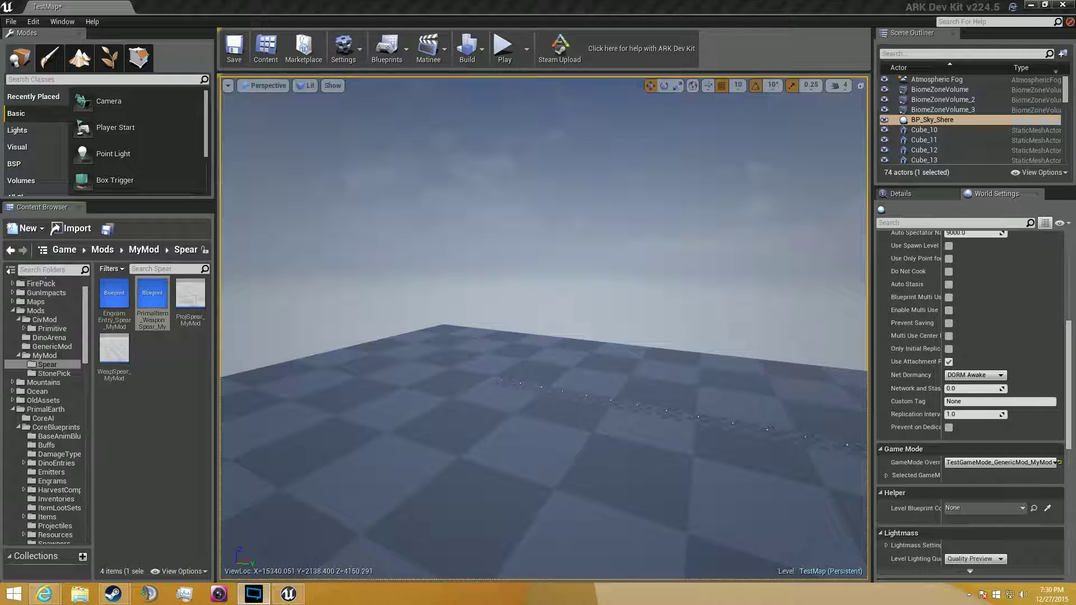